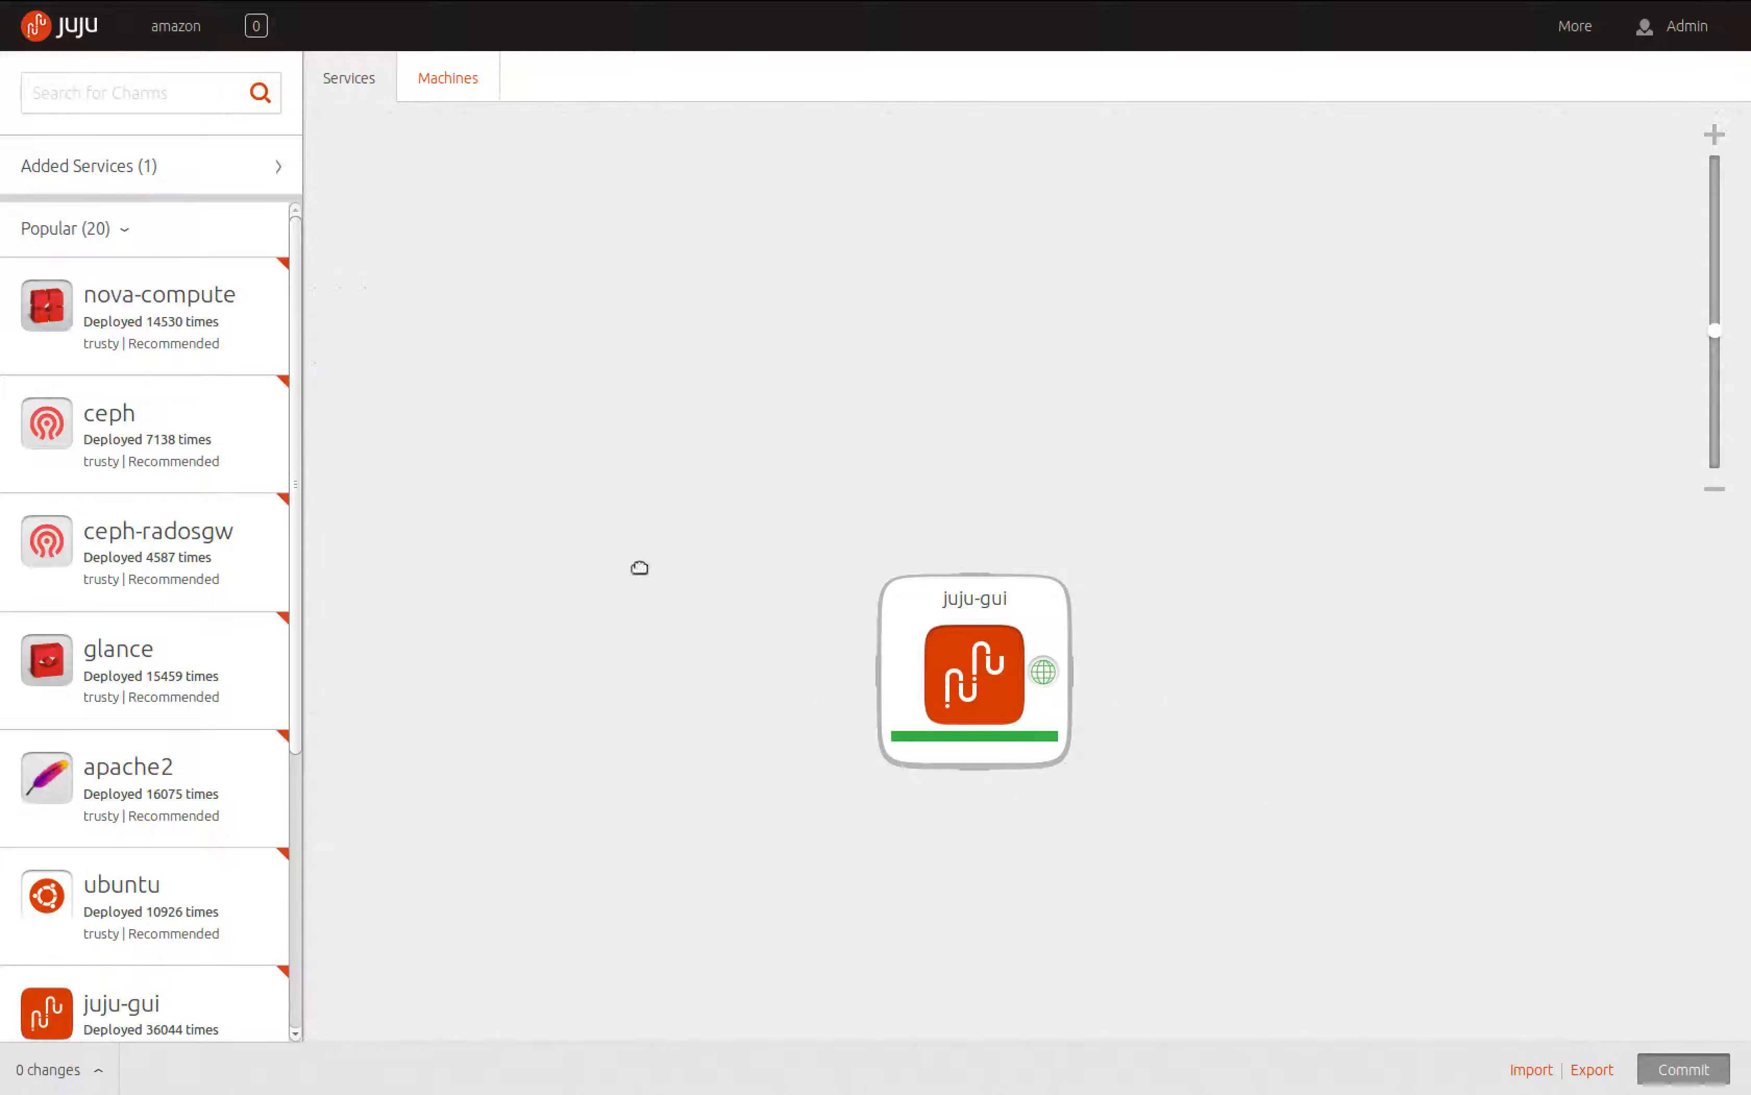
Search the charm store for "ghost" and add the large-ghost bundle to the service canvas
{"action": "left_click", "coordinate": [175, 100]}
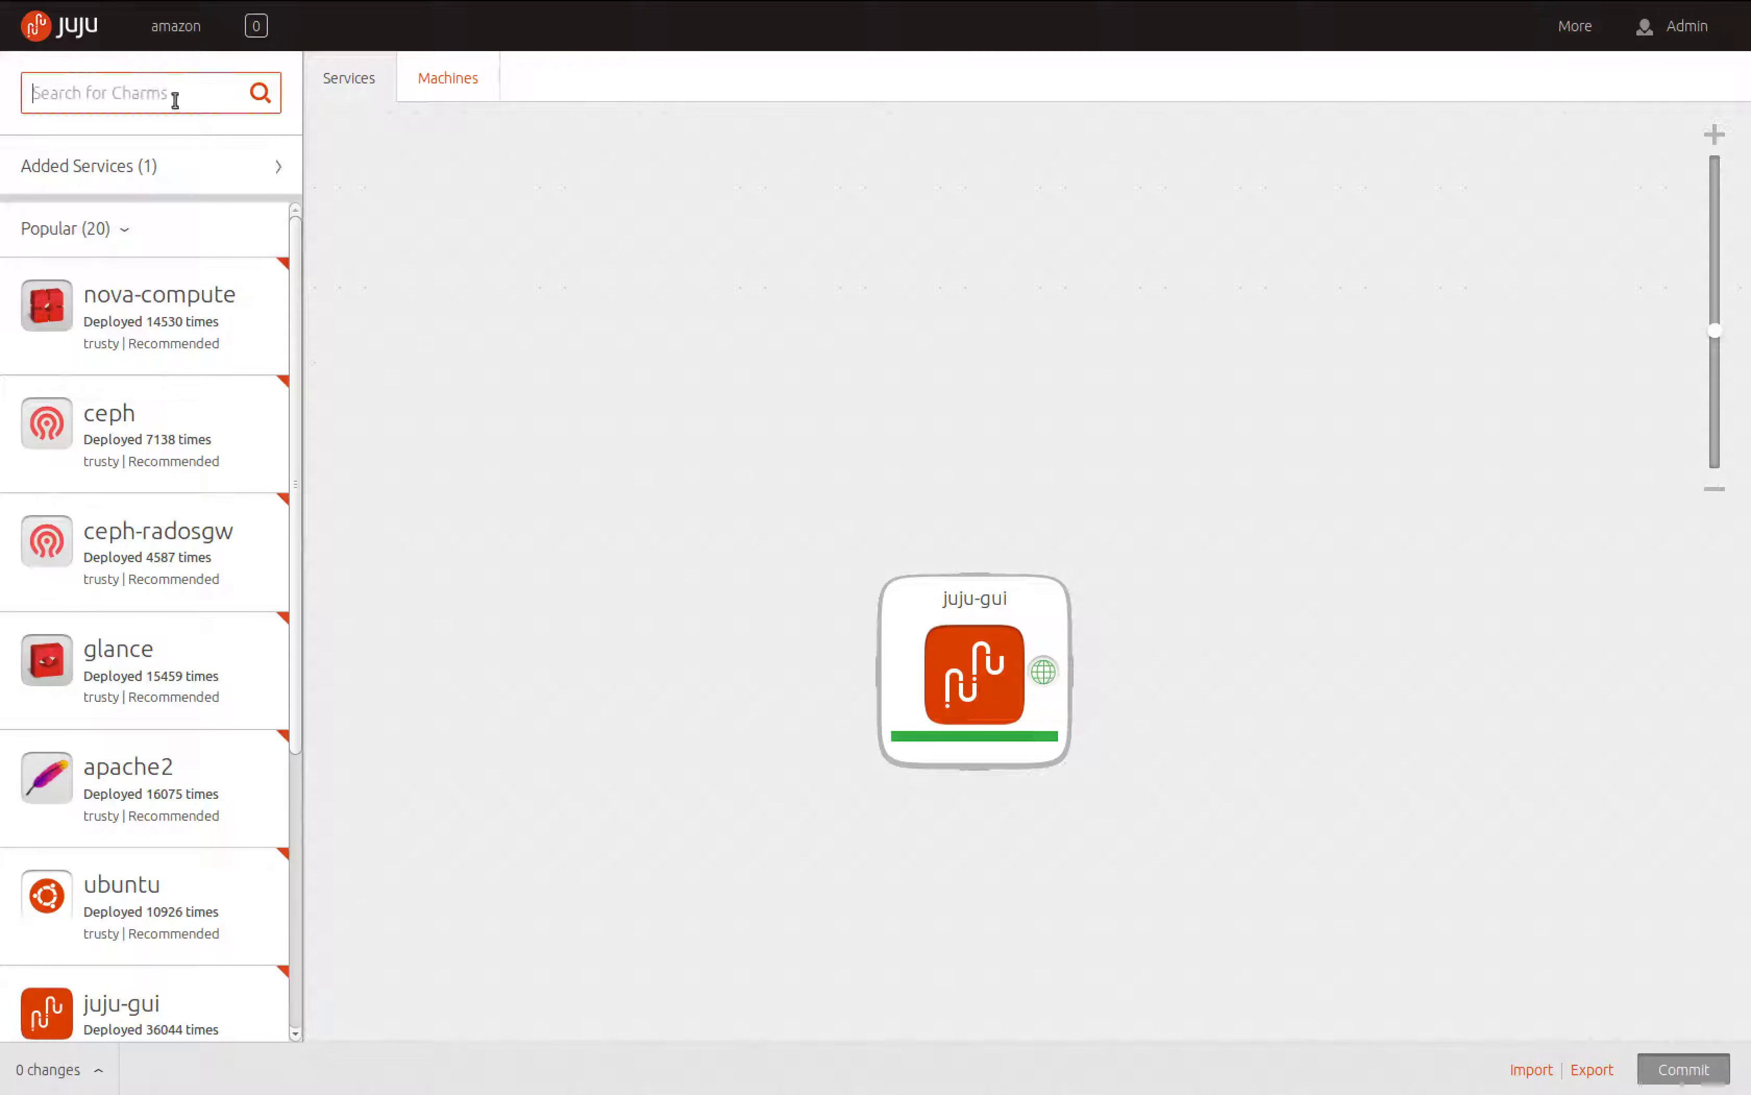
{"action": "type", "text": "ghost"}
{"action": "key", "text": "Return"}
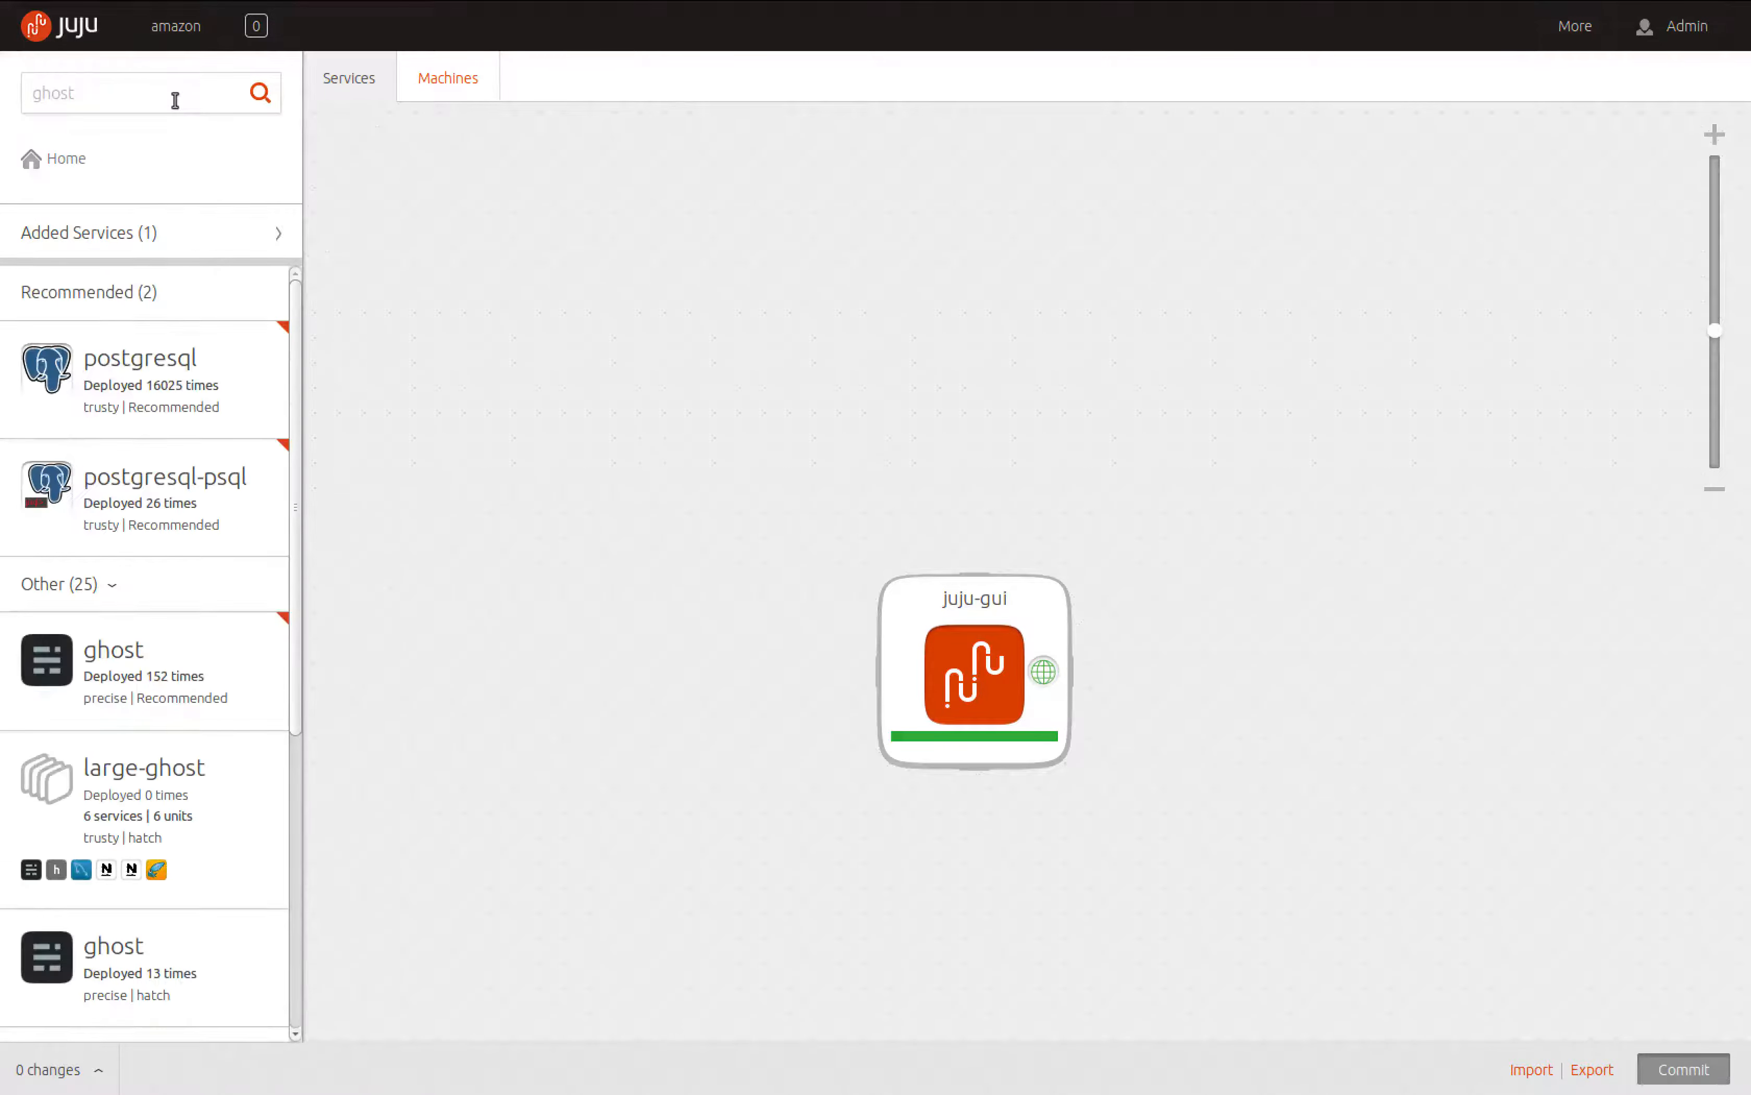
{"action": "scroll", "coordinate": [155, 420], "scroll_direction": "down", "scroll_amount": 5}
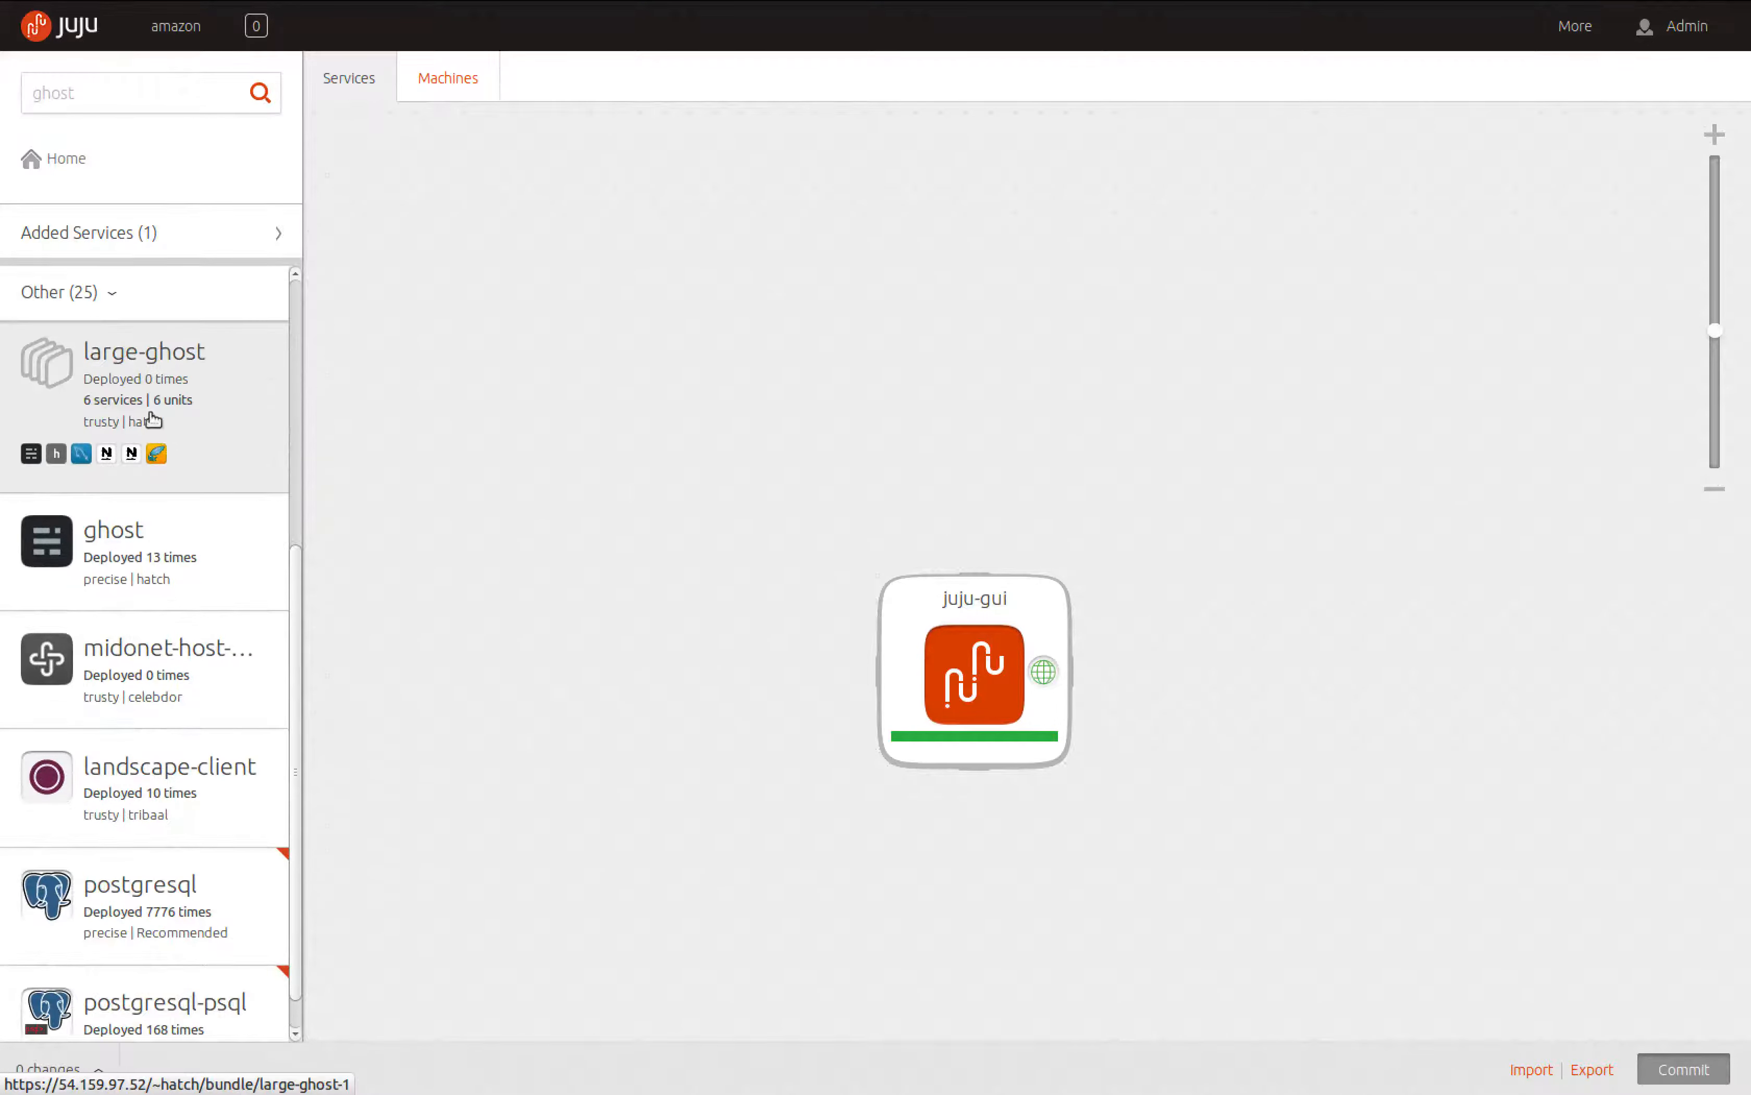
{"action": "left_click_drag", "start_coordinate": [105, 355], "coordinate": [586, 345]}
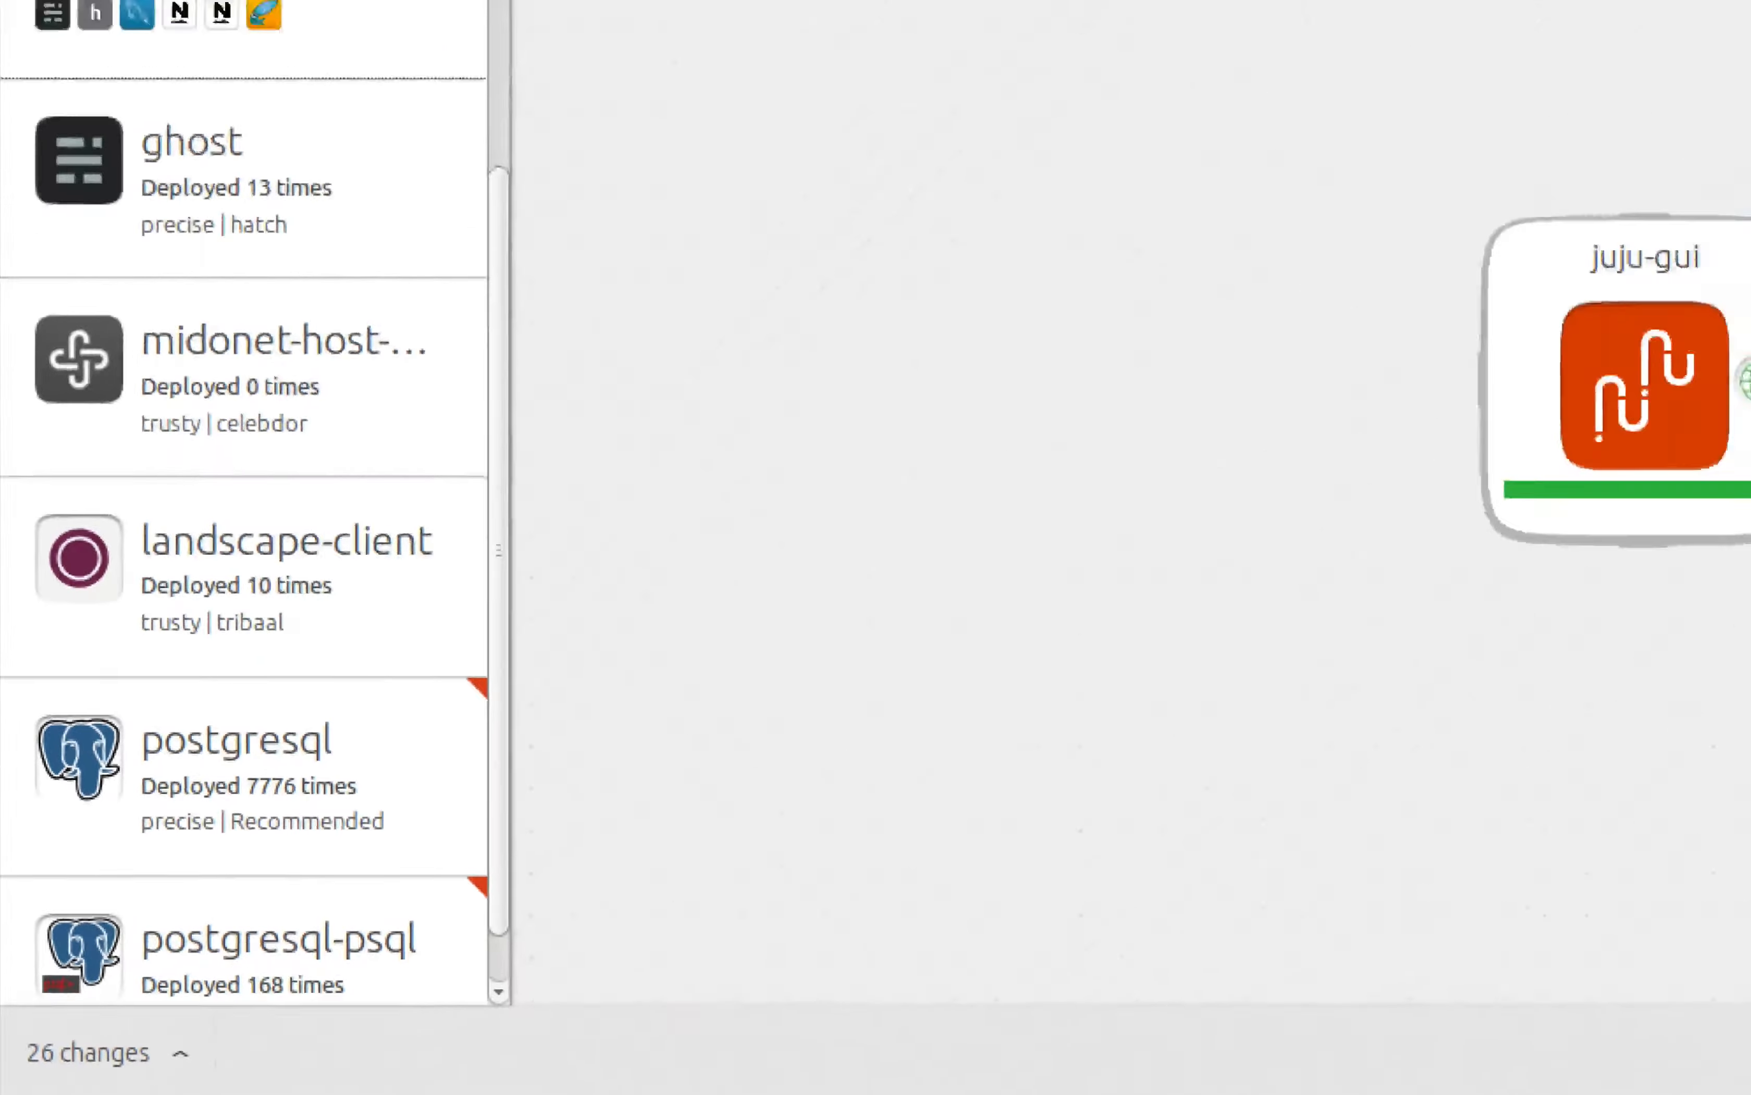
{"action": "left_click_drag", "start_coordinate": [345, 145], "coordinate": [1247, 637]}
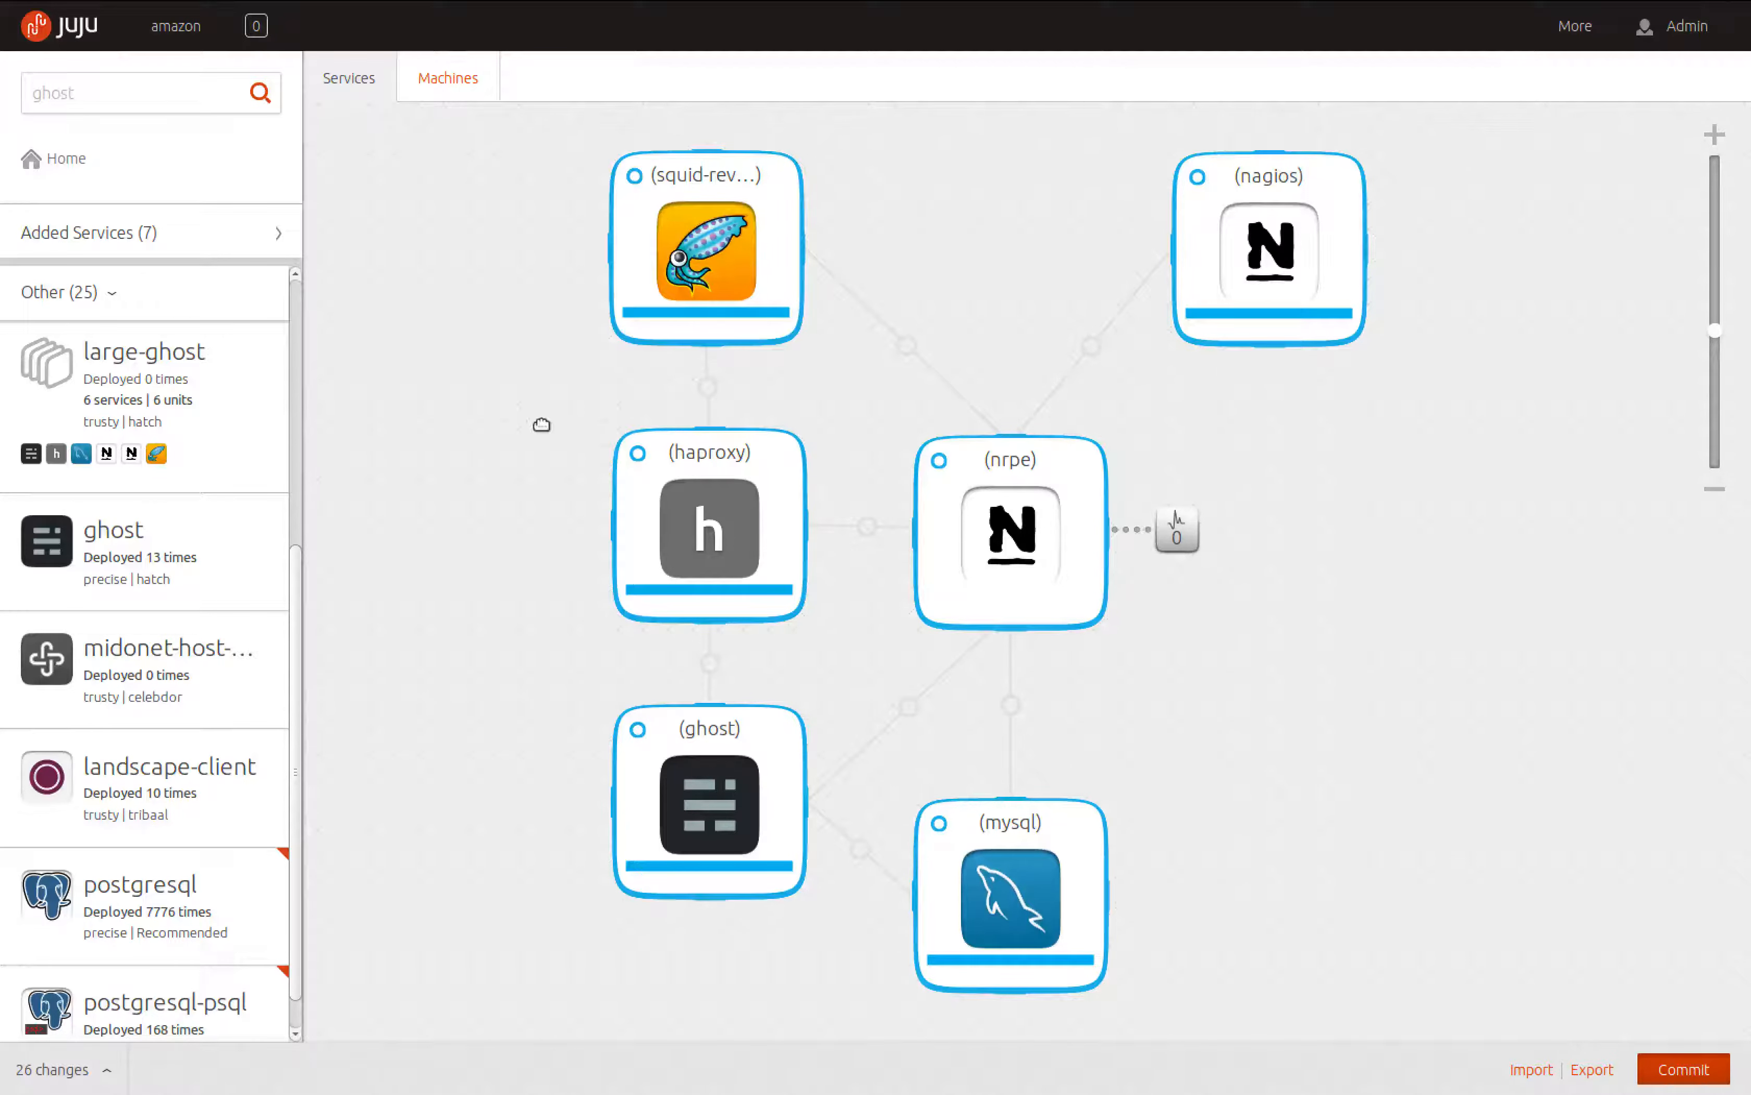
In the machine view, destroy the uncommitted machines new3, new2, new1, new0 and new4
{"action": "left_click", "coordinate": [423, 83]}
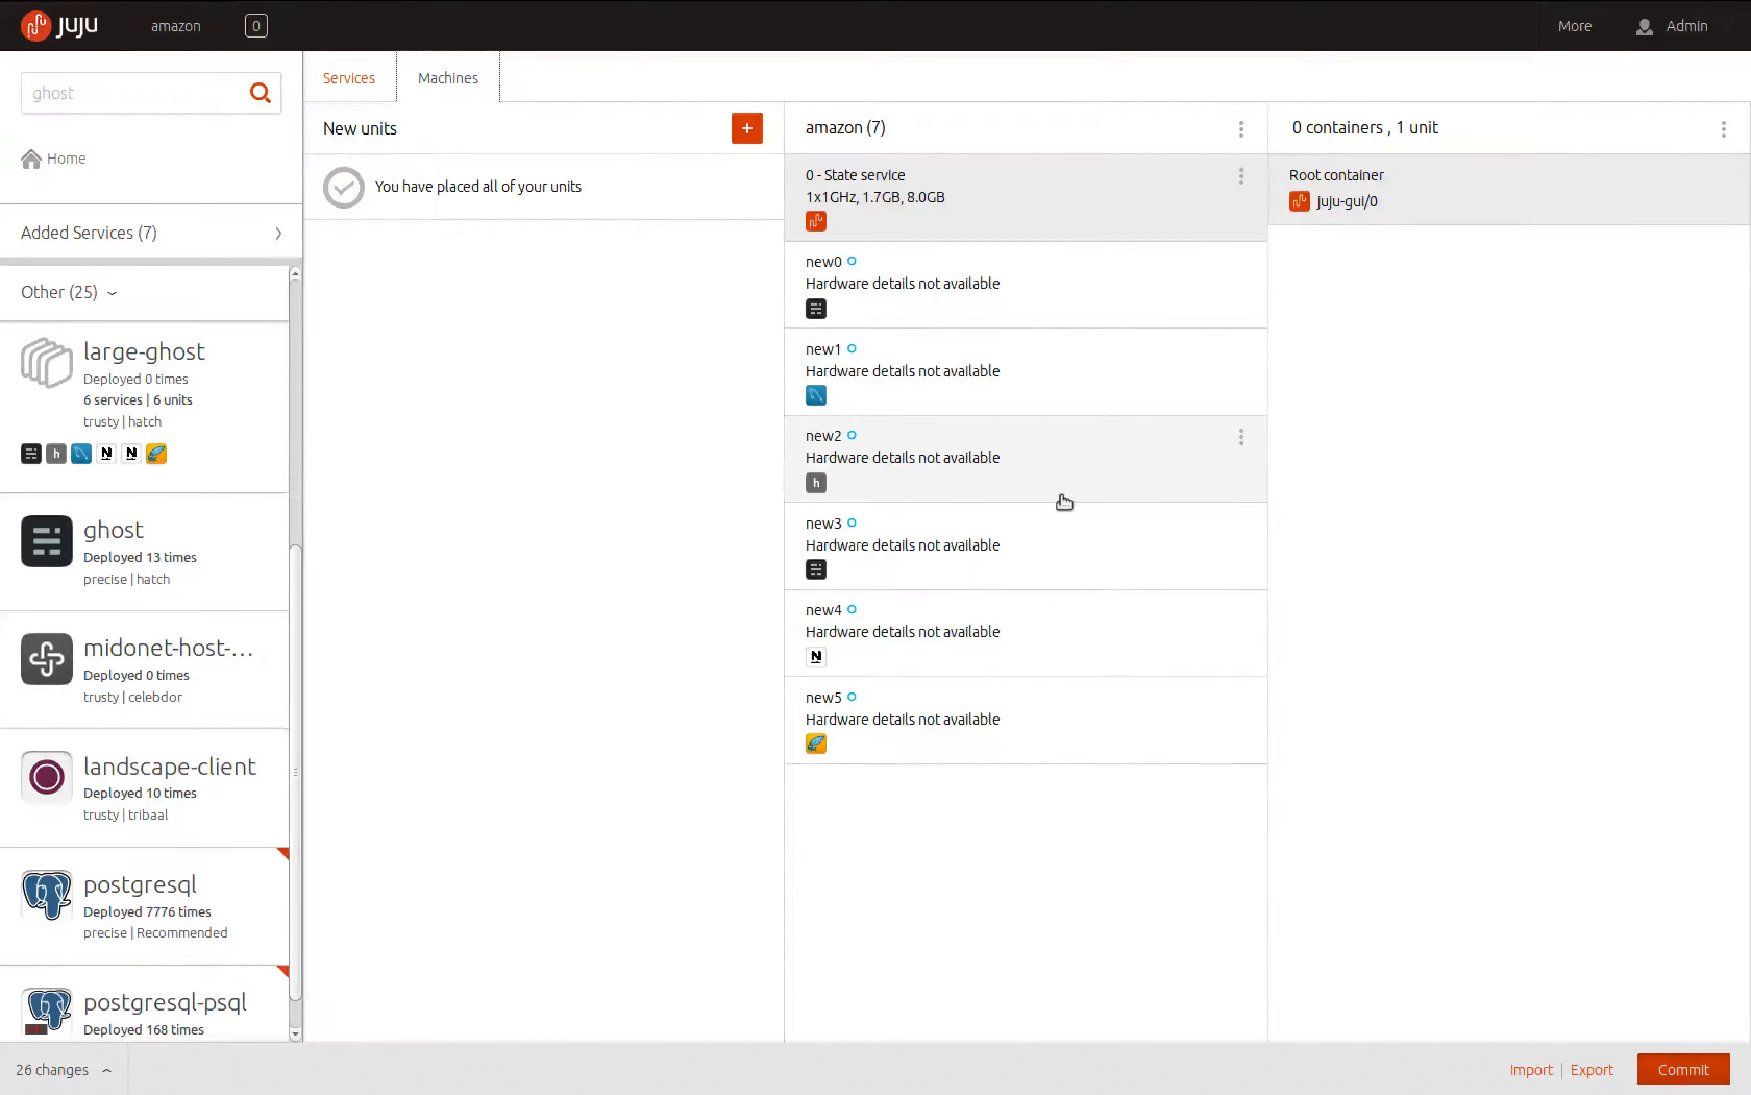
{"action": "left_click", "coordinate": [1239, 527]}
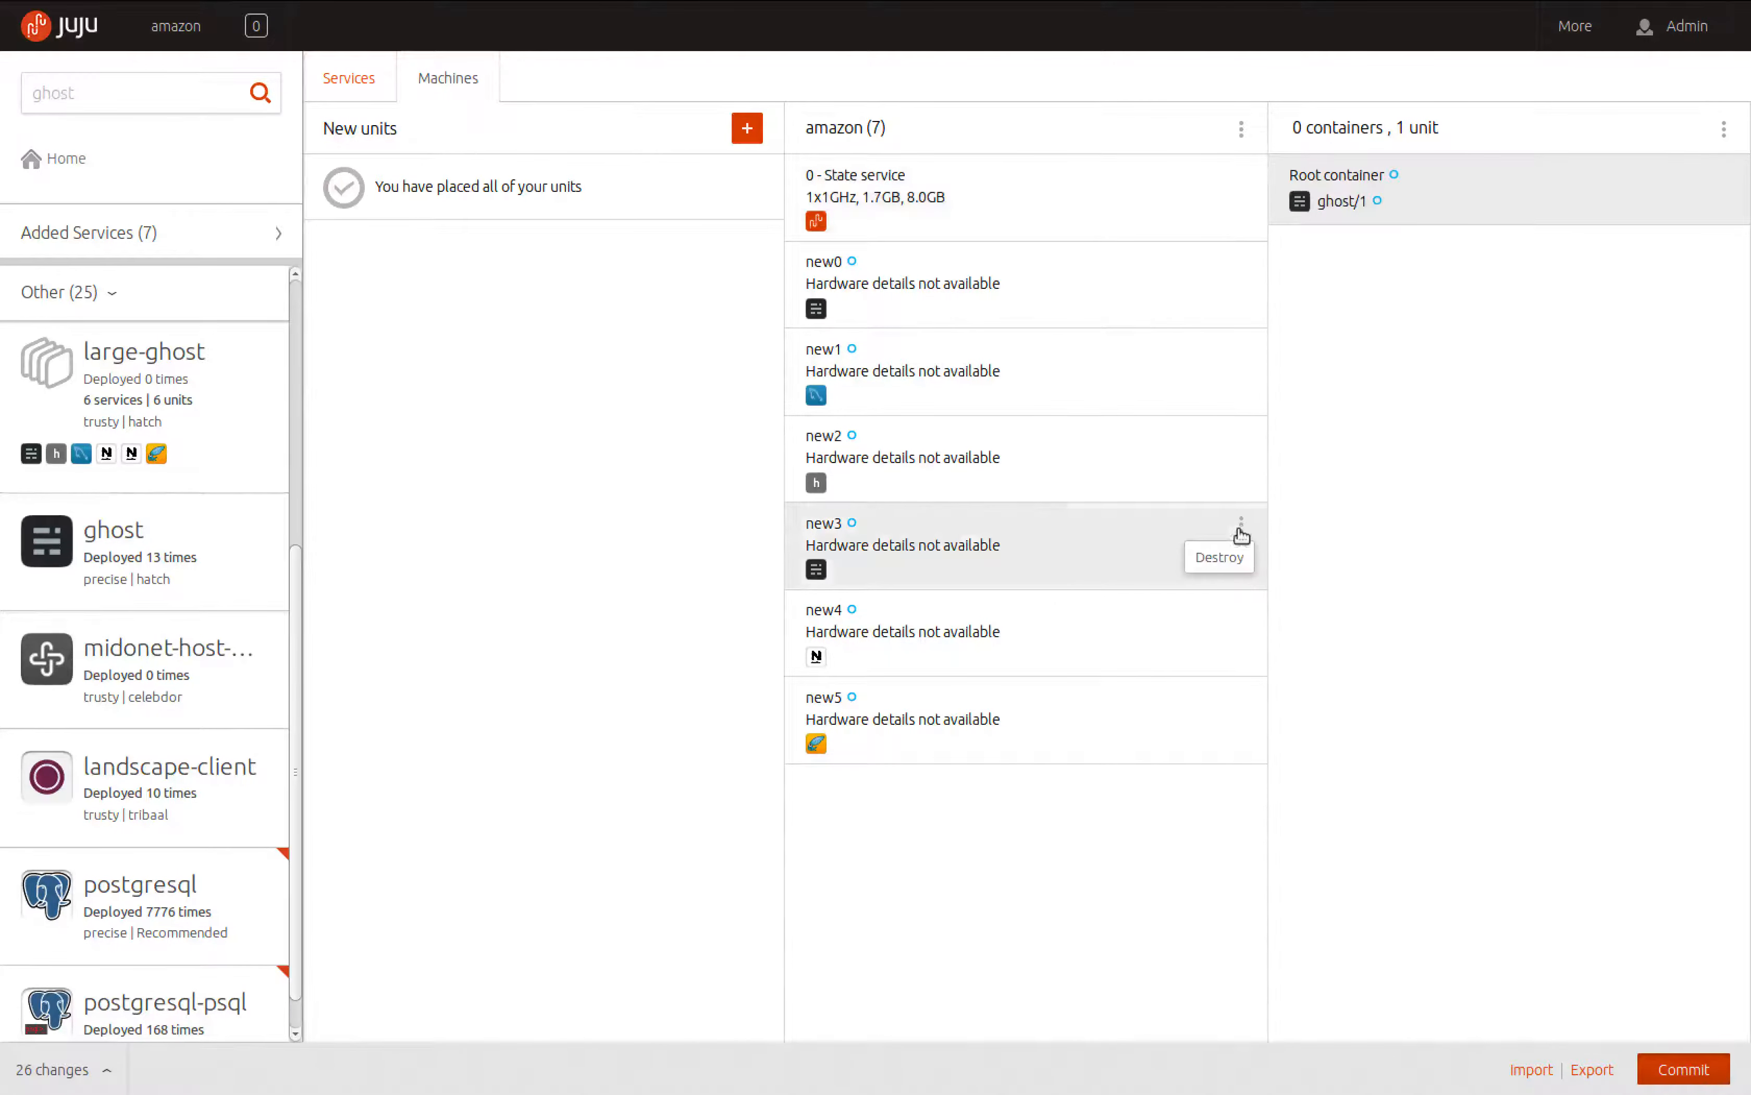
{"action": "left_click", "coordinate": [1231, 560]}
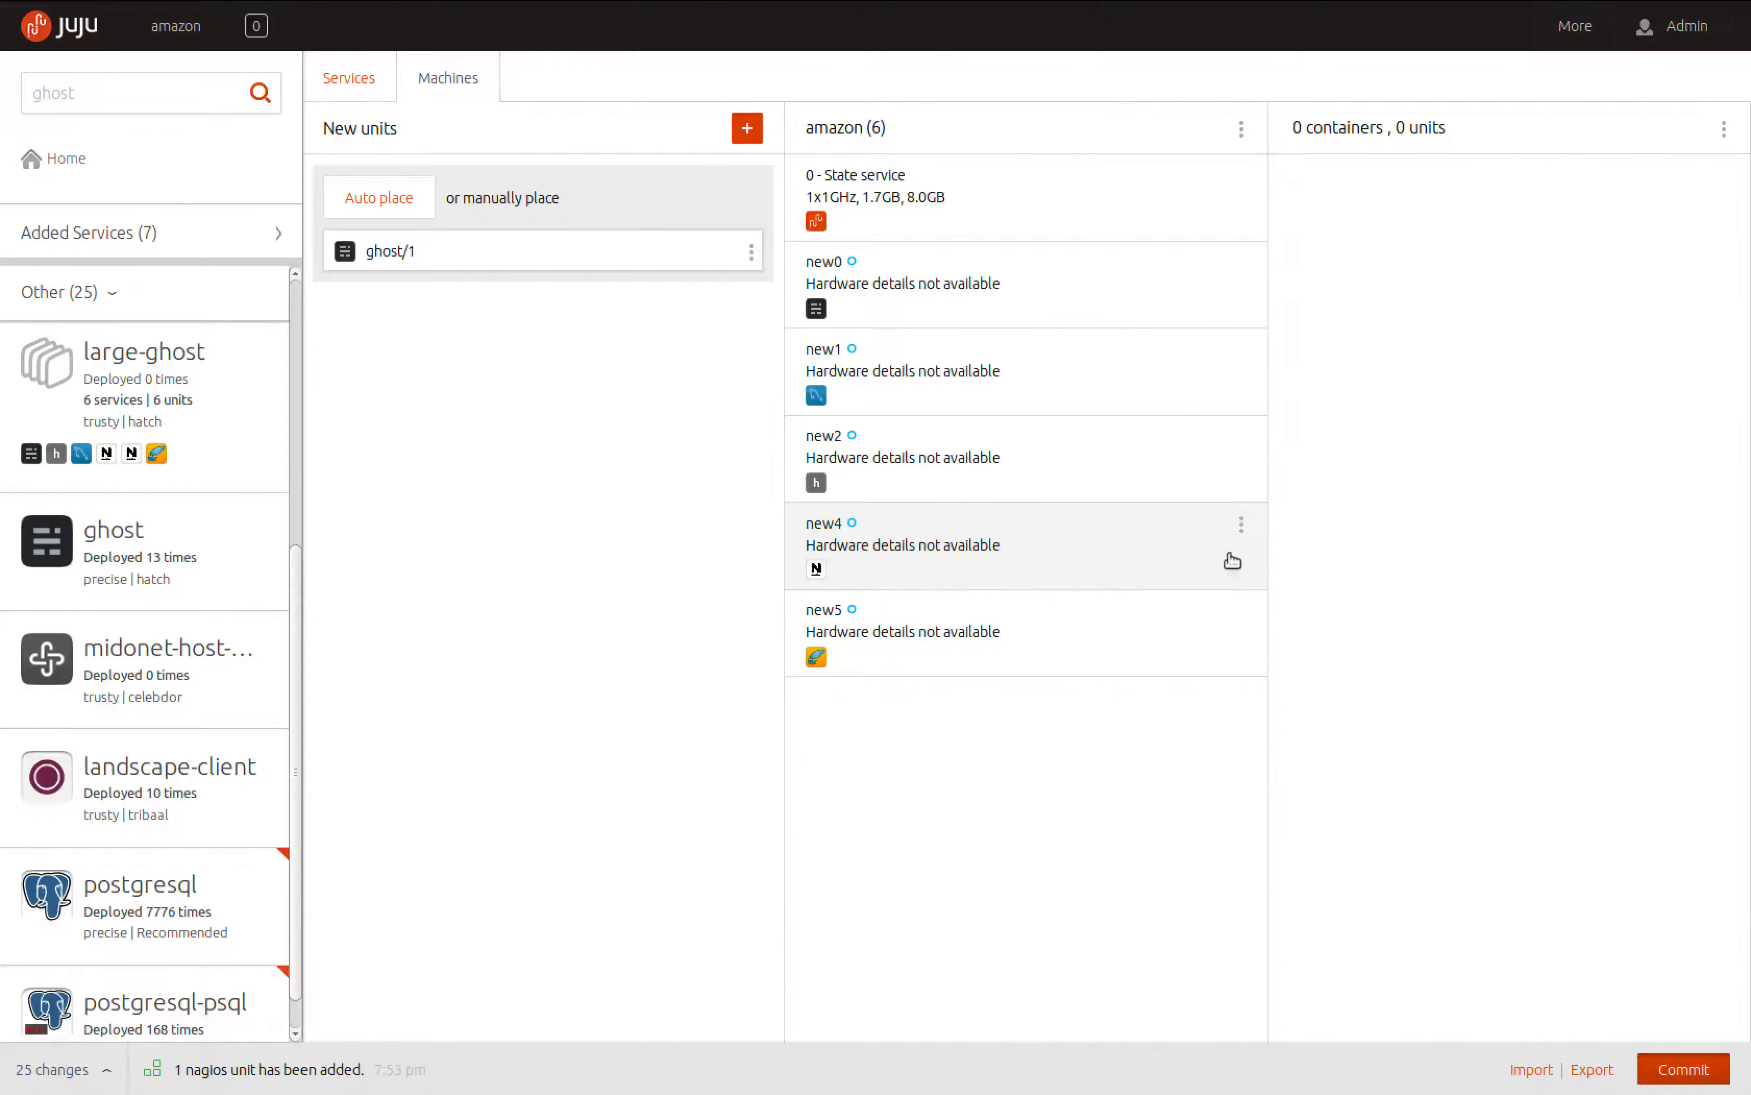
{"action": "left_click", "coordinate": [1240, 438]}
{"action": "left_click", "coordinate": [1230, 472]}
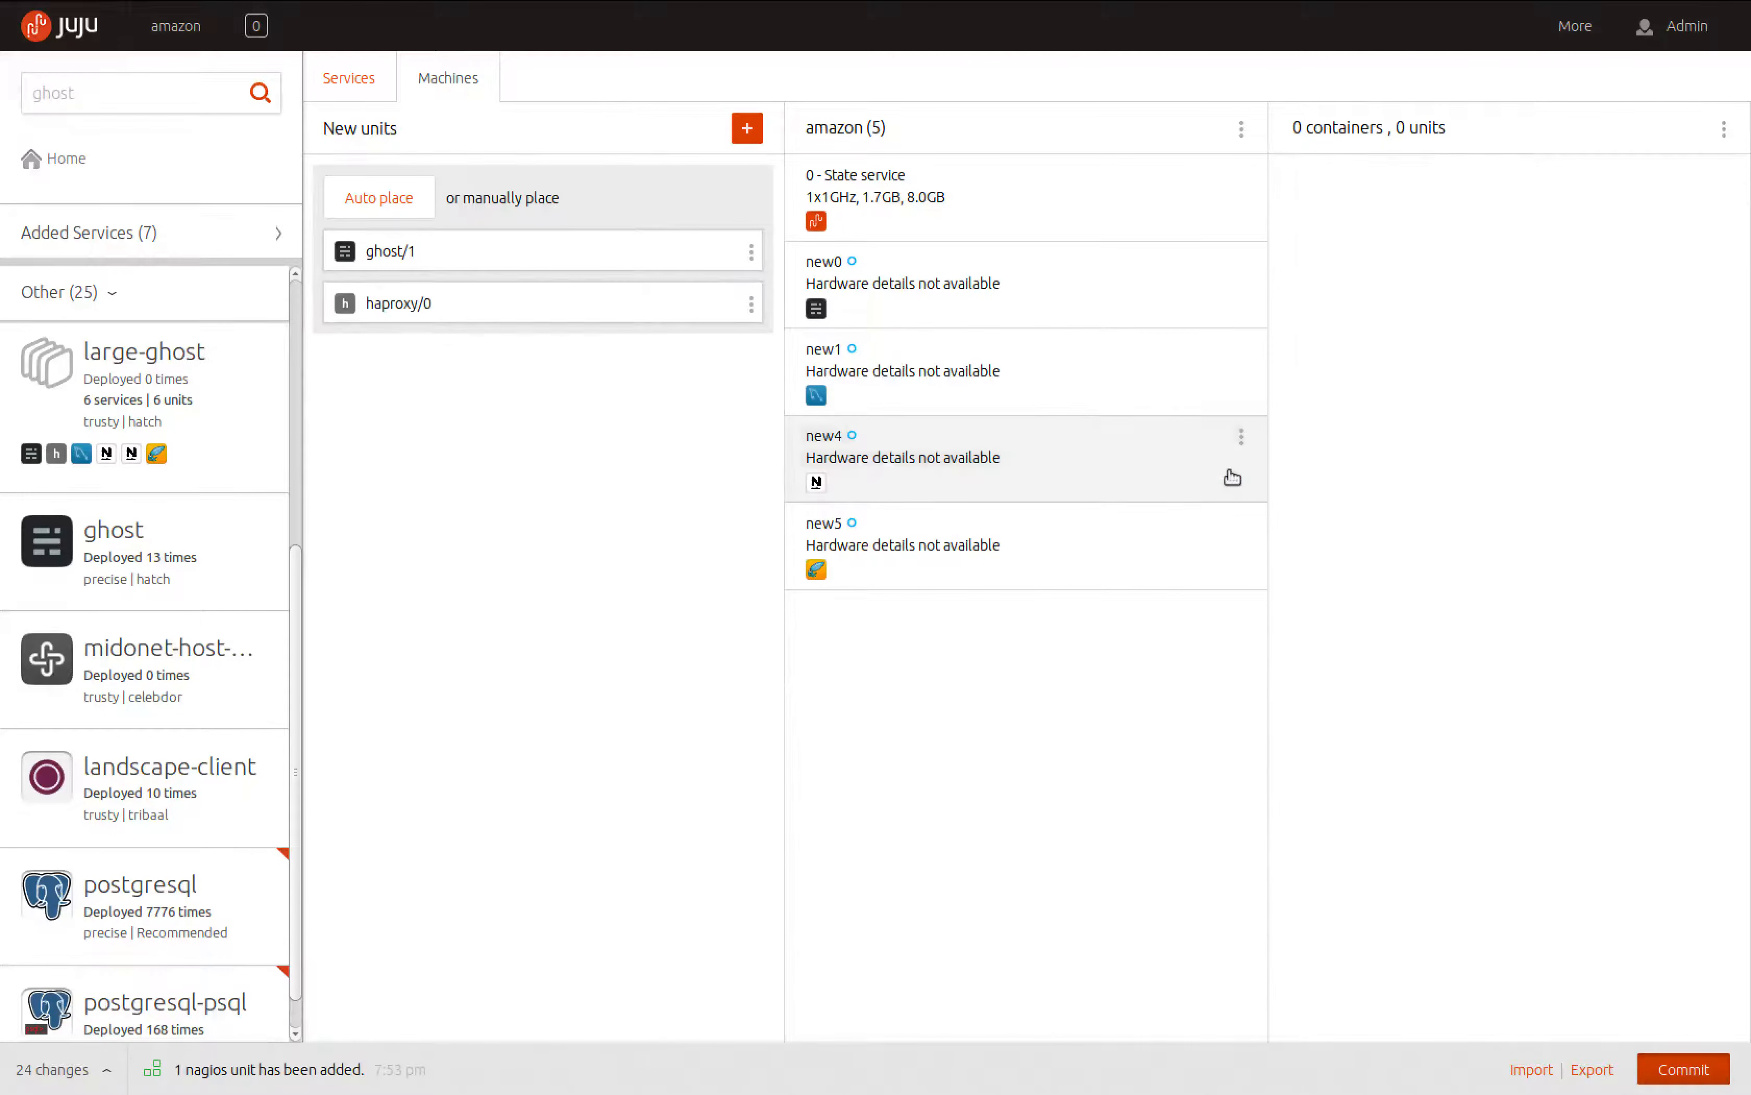
{"action": "left_click", "coordinate": [1241, 355]}
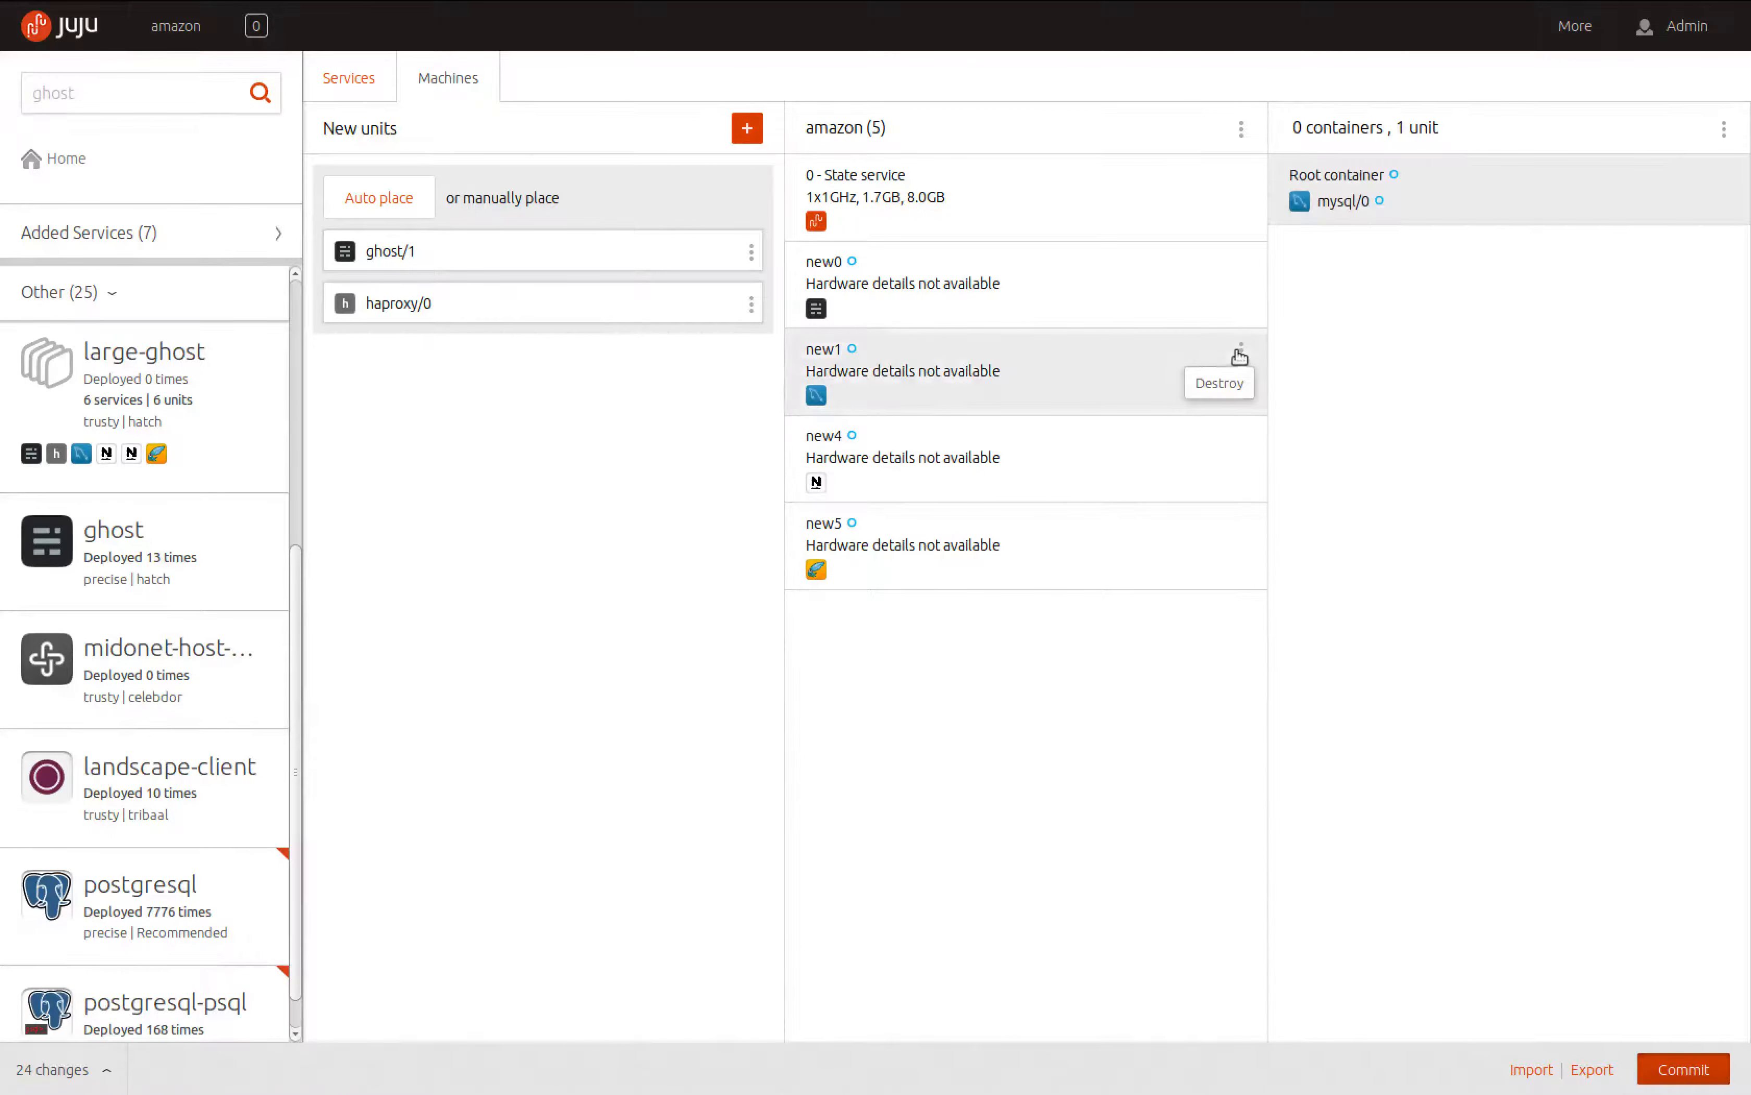
{"action": "left_click", "coordinate": [1232, 380]}
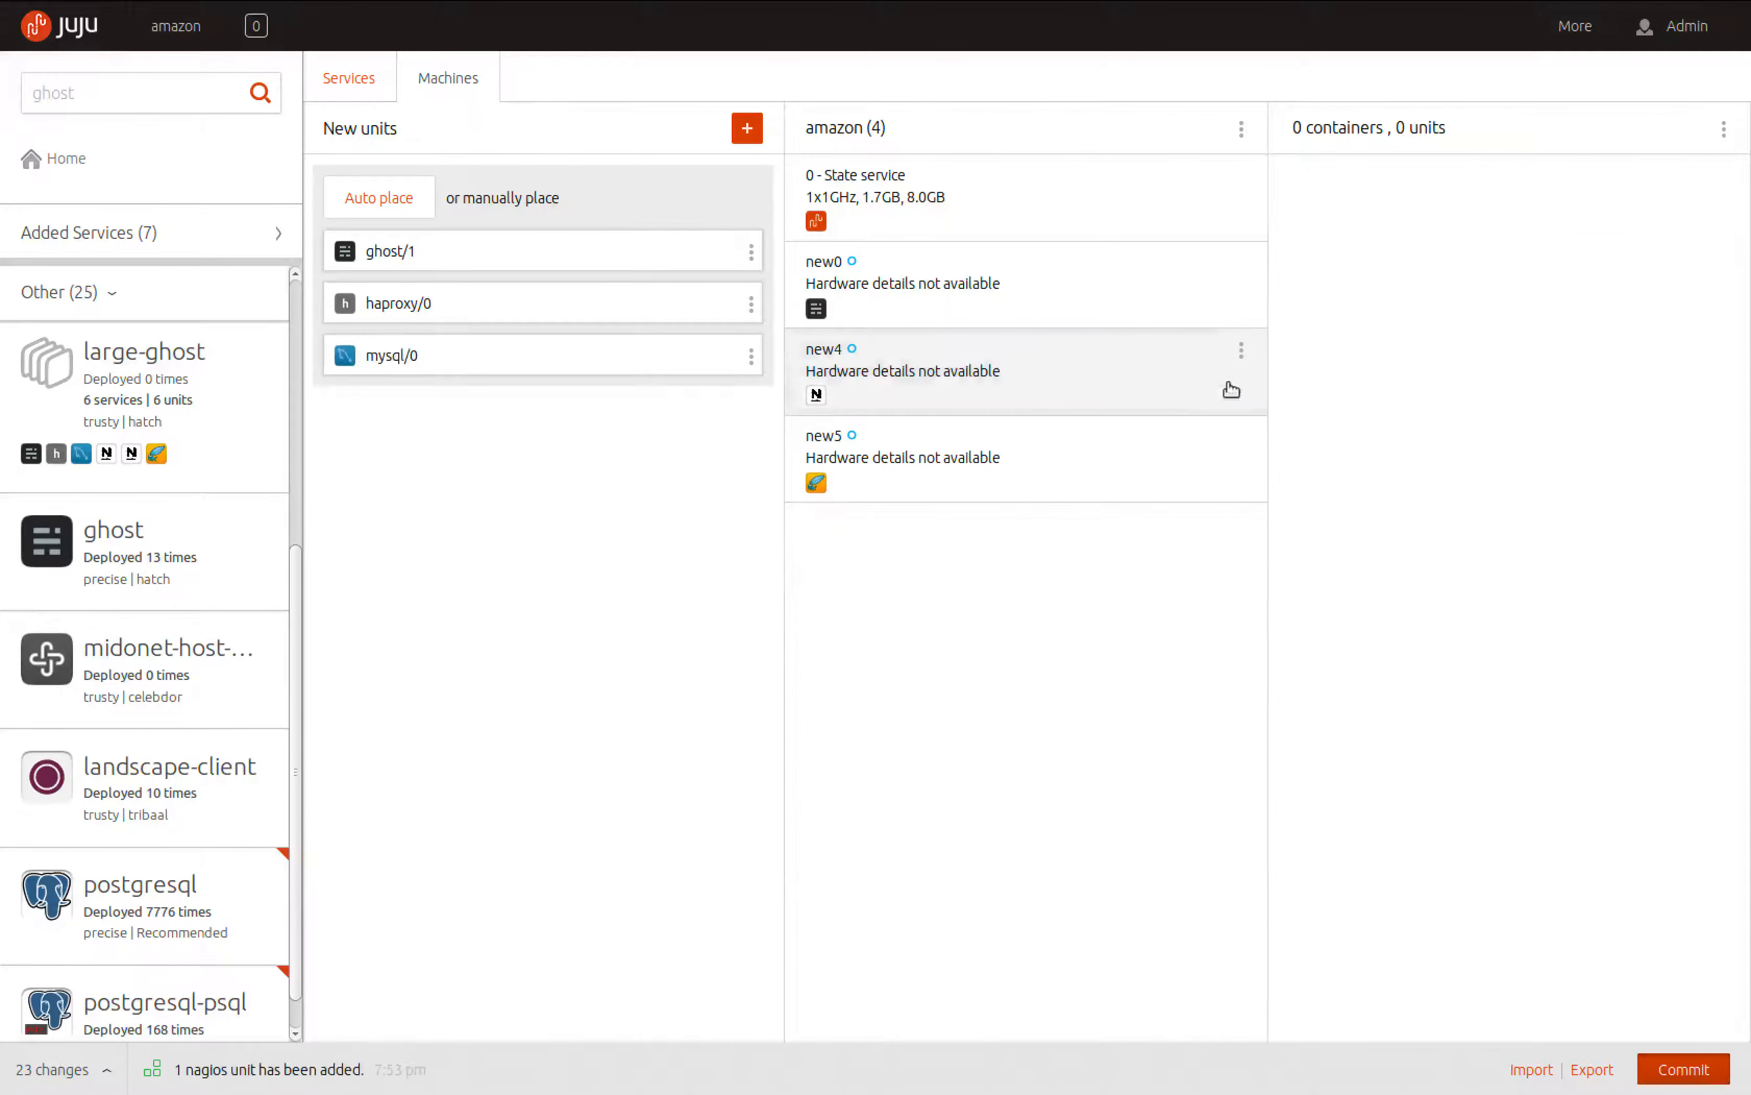
{"action": "left_click", "coordinate": [1241, 263]}
{"action": "left_click", "coordinate": [1230, 297]}
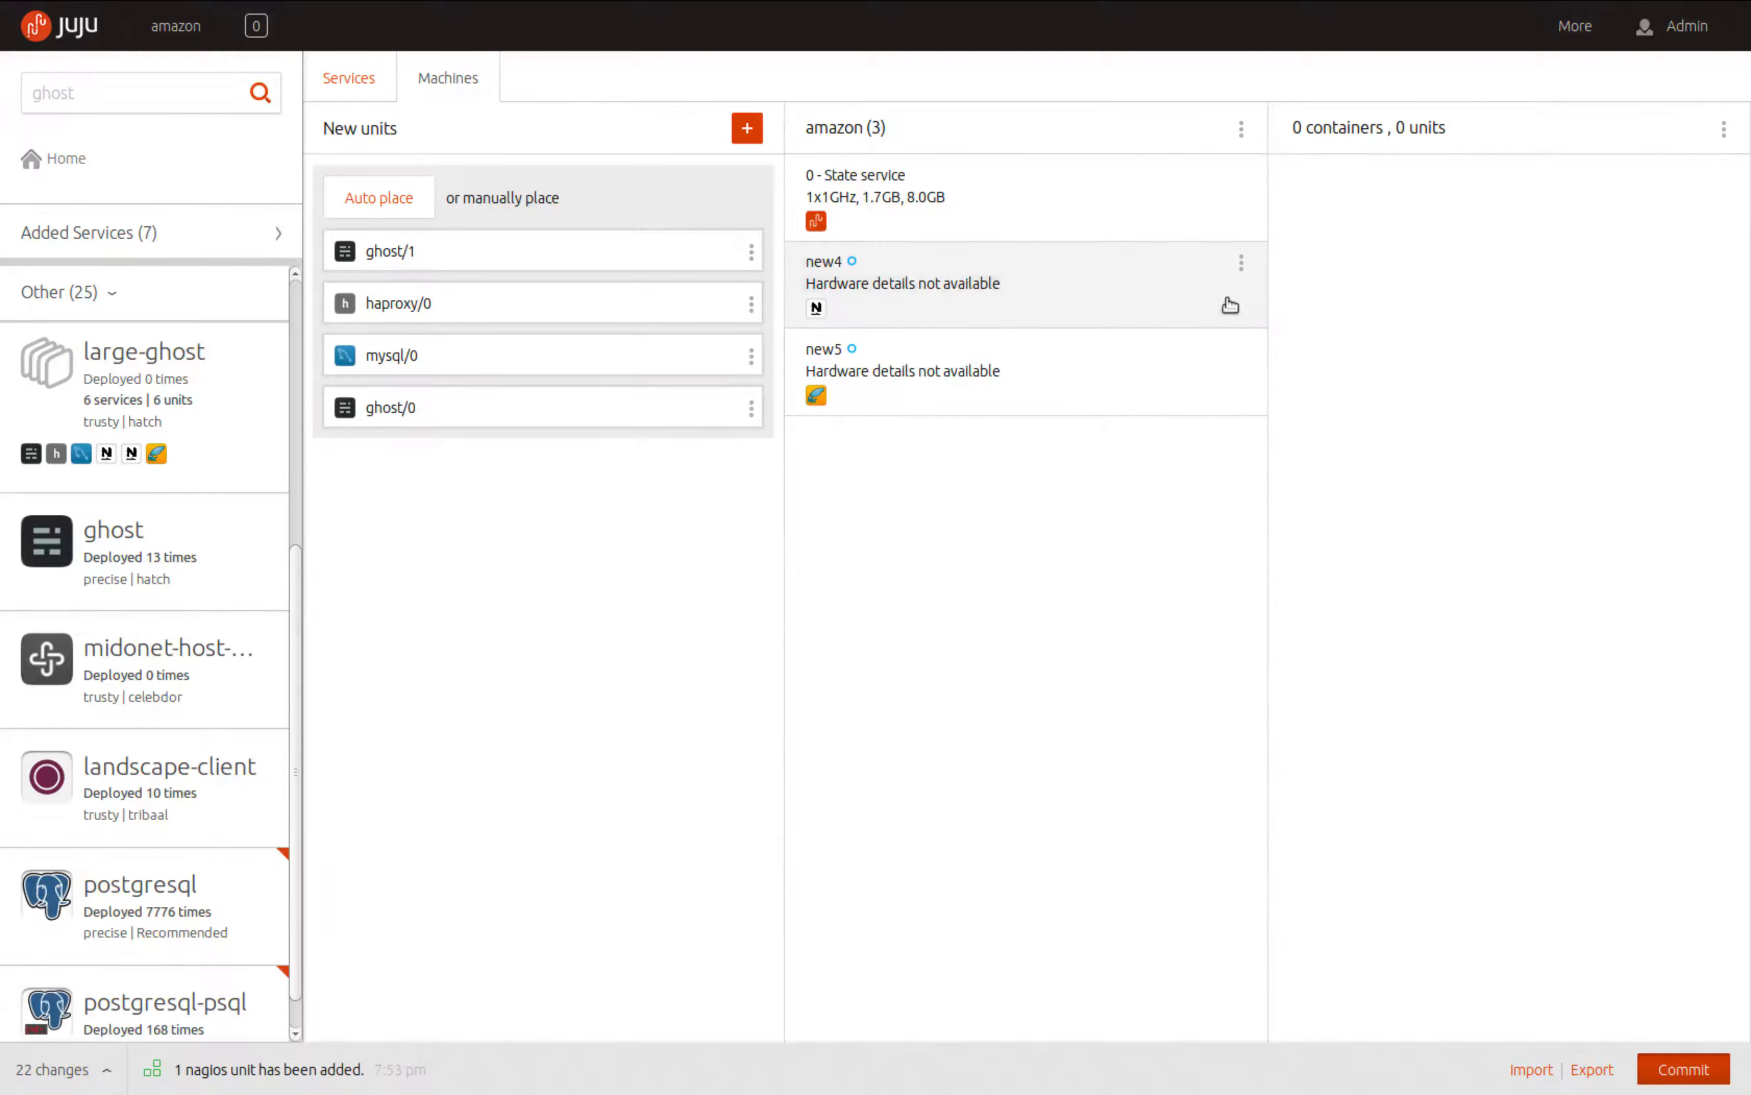
{"action": "left_click", "coordinate": [1242, 275]}
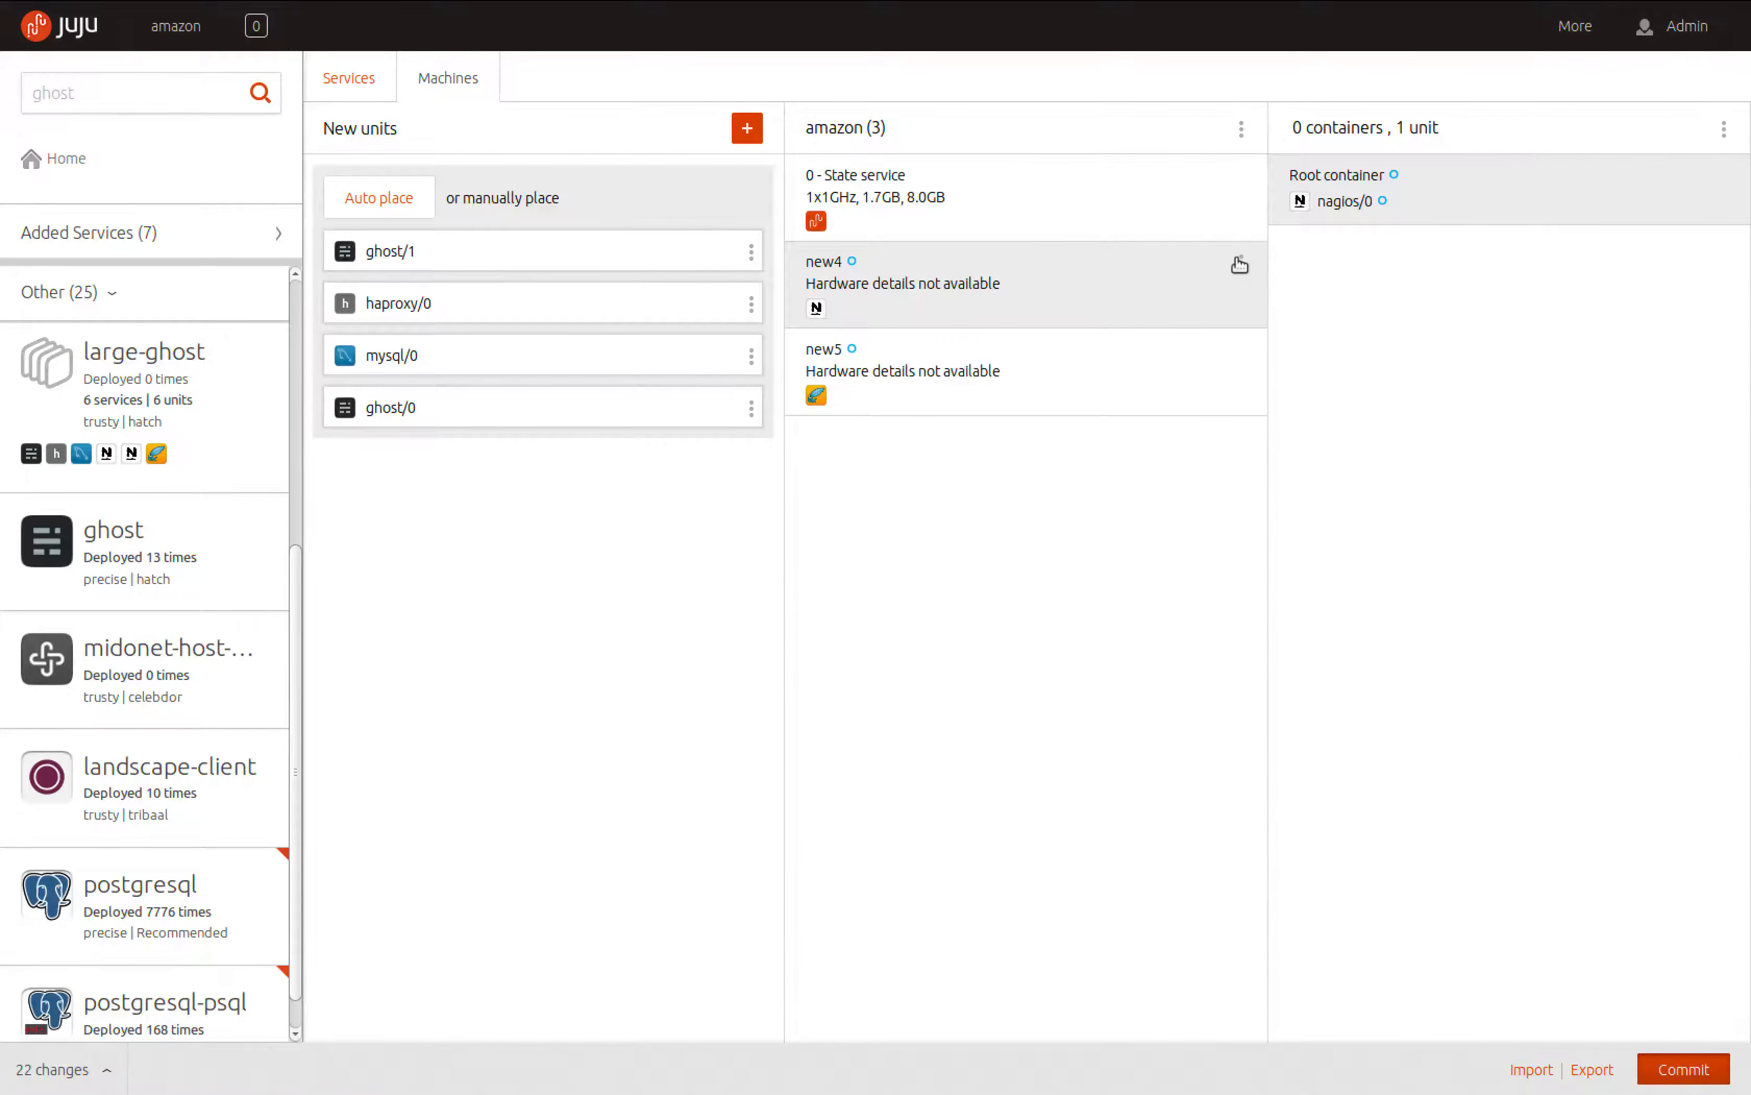
{"action": "left_click", "coordinate": [1240, 263]}
{"action": "left_click", "coordinate": [1220, 298]}
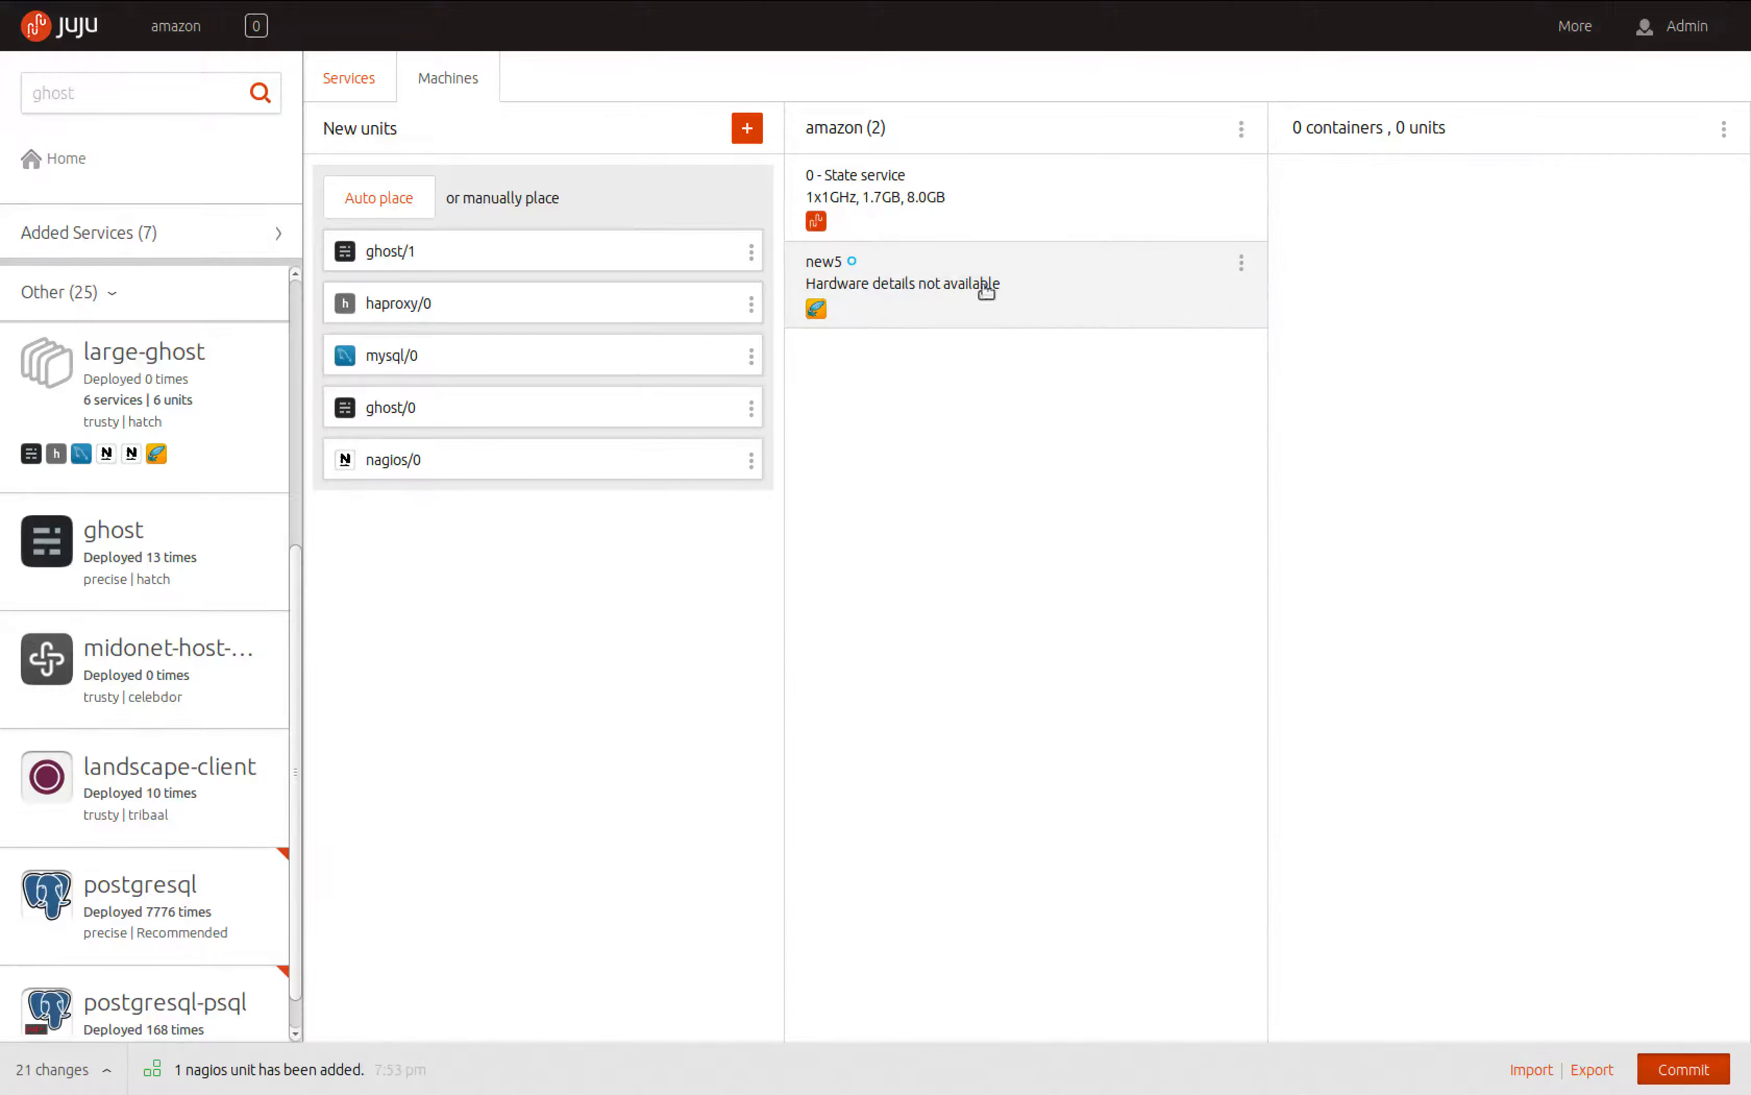
Remove the unplaced ghost/1 unit and place haproxy/0 in the root container of machine new5
{"action": "left_click", "coordinate": [752, 253]}
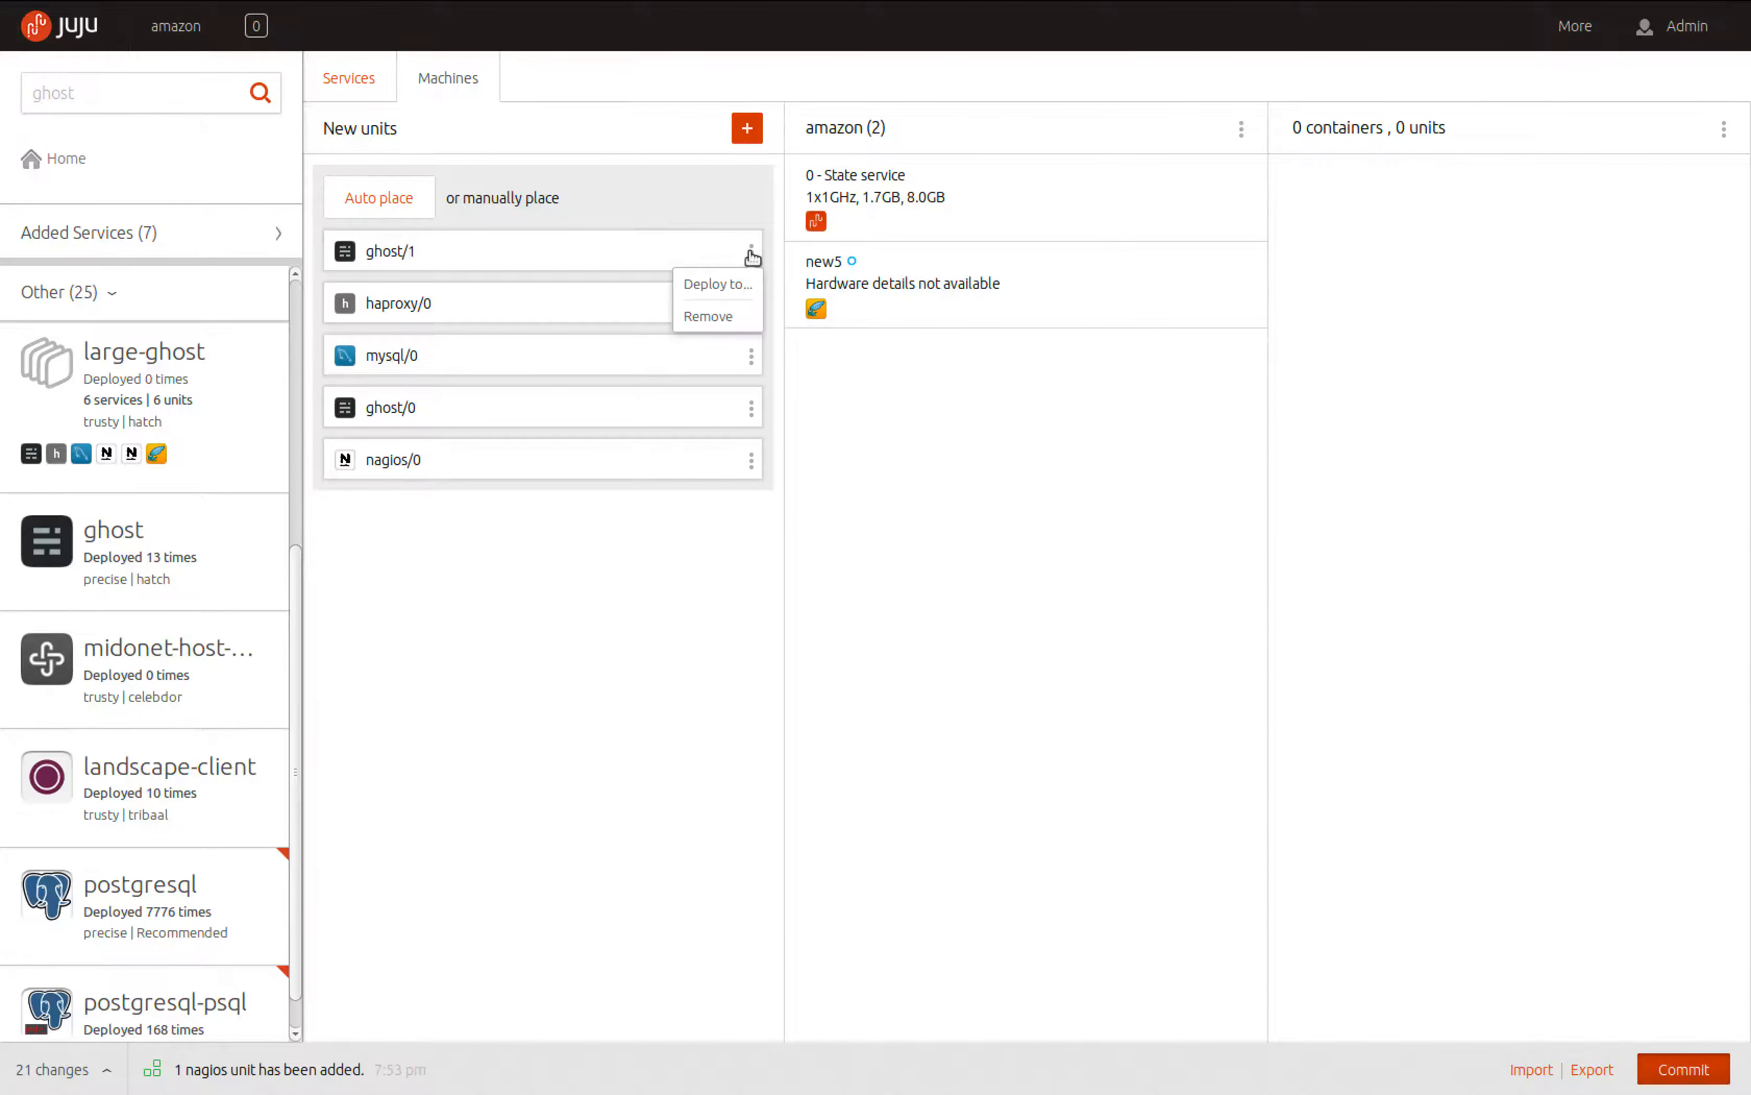
{"action": "left_click", "coordinate": [724, 319]}
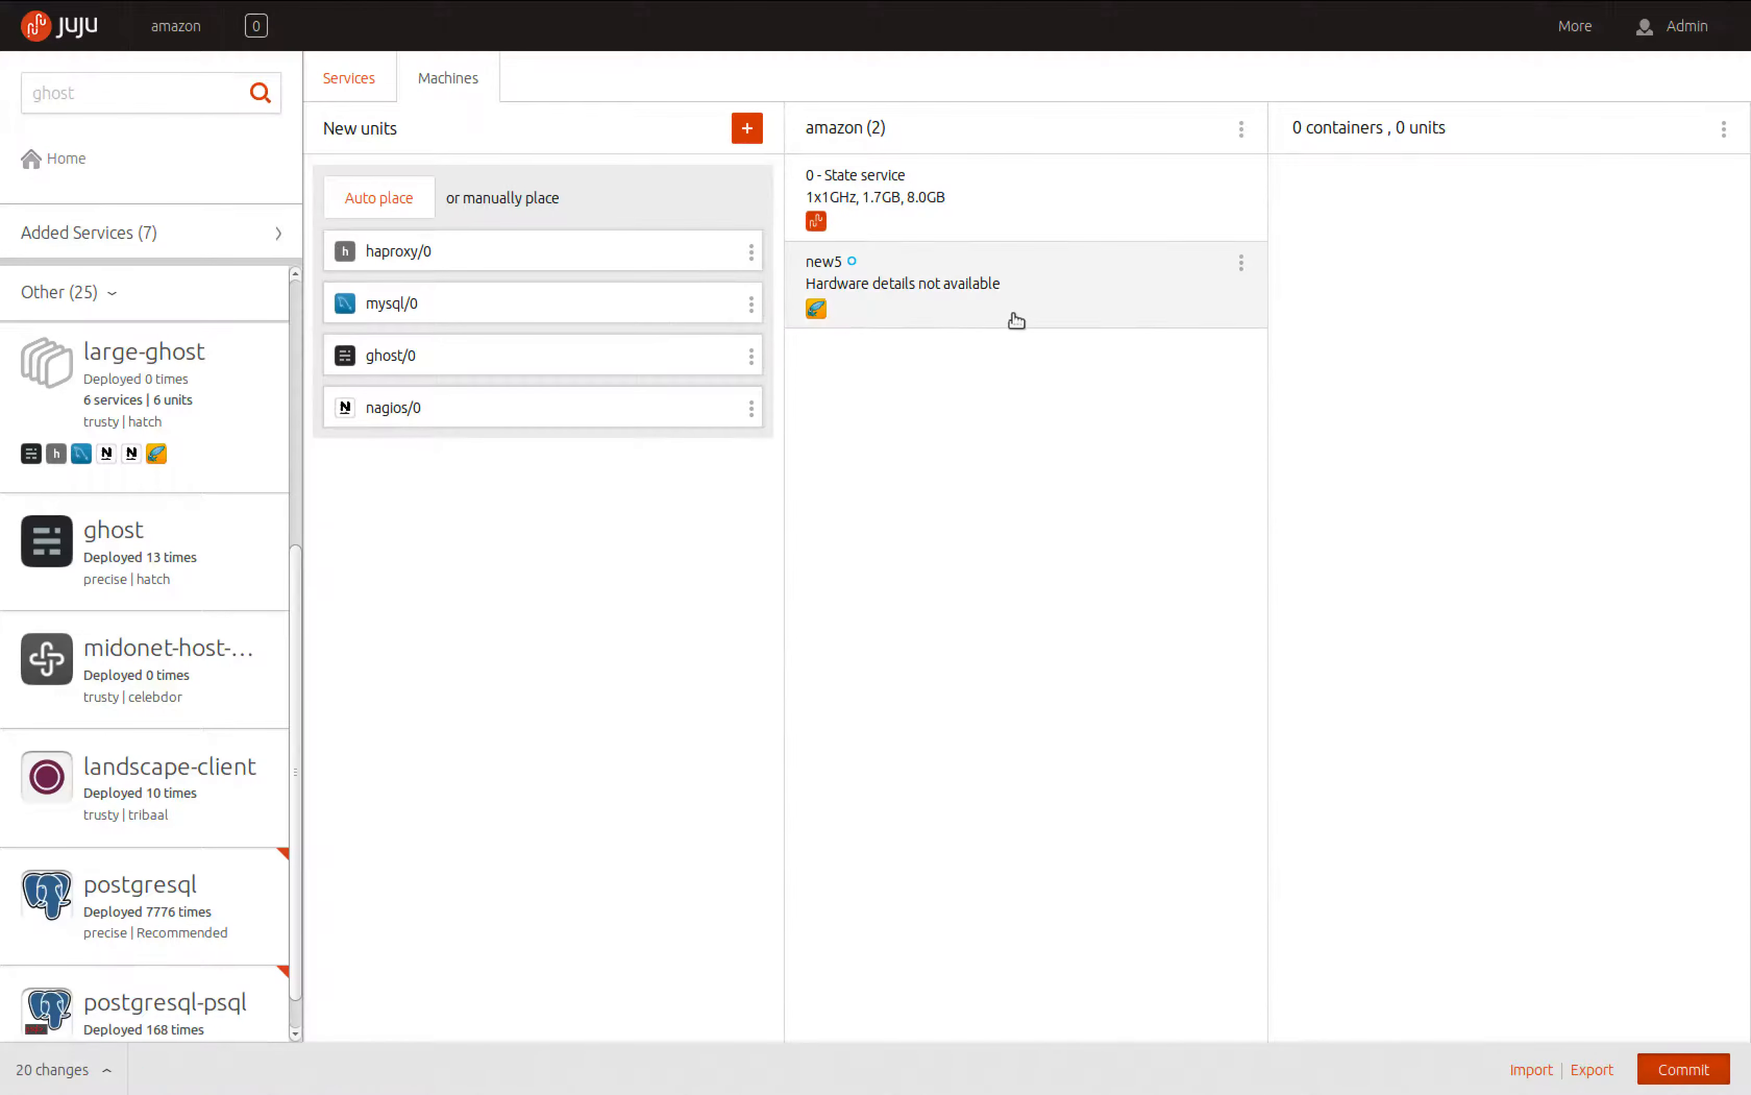
{"action": "left_click", "coordinate": [1066, 317]}
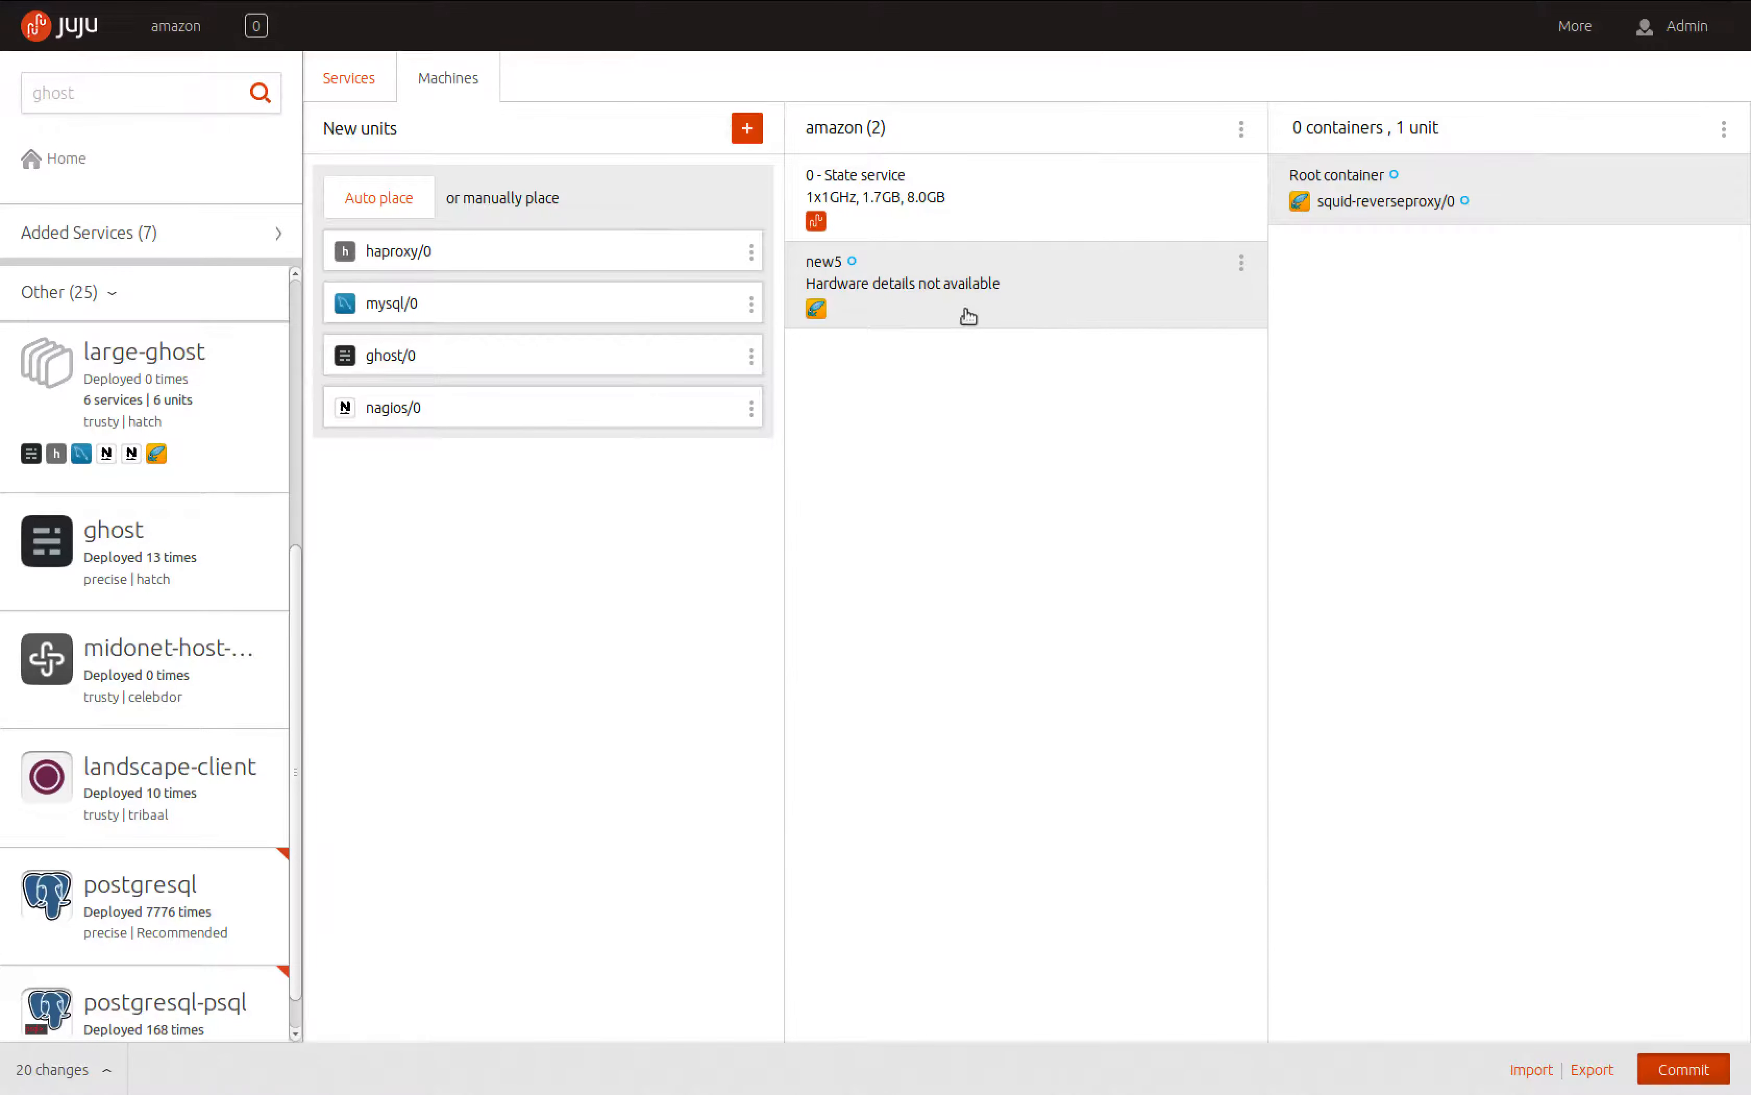
{"action": "left_click_drag", "start_coordinate": [457, 253], "coordinate": [1451, 199]}
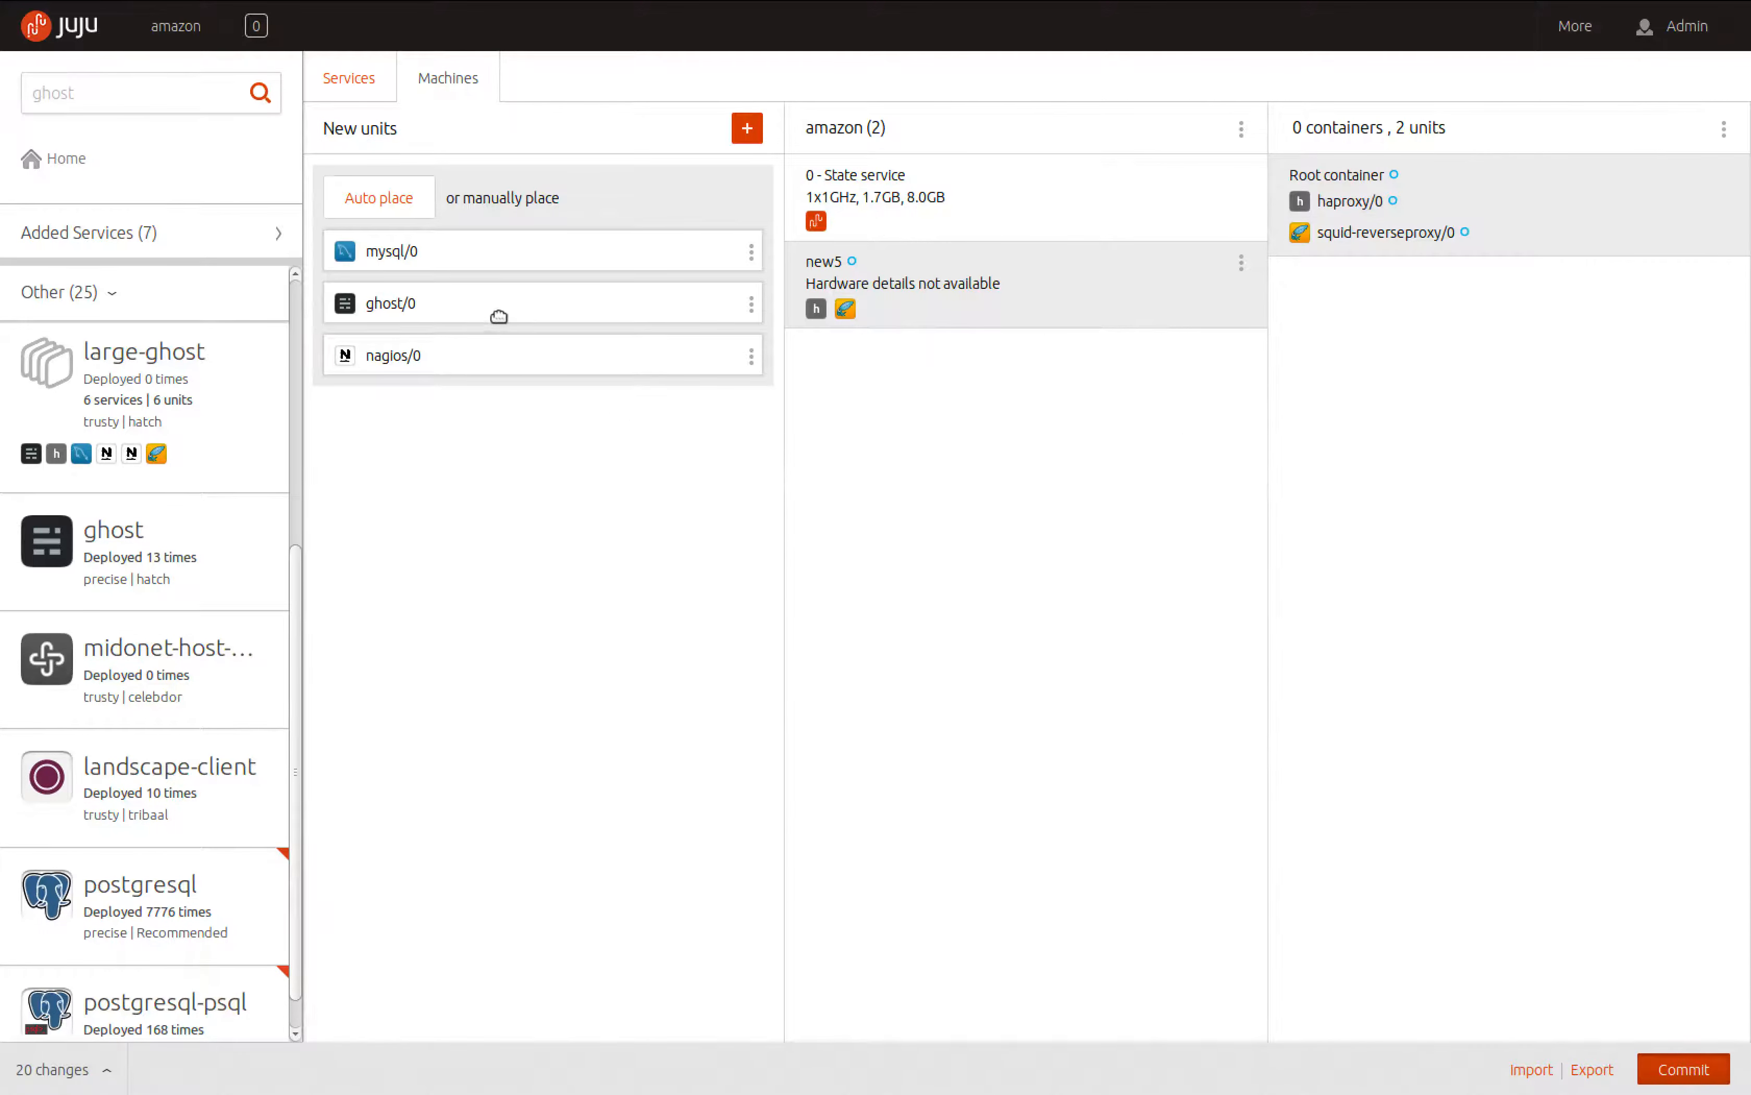
Place the ghost/0 unit in a new LXC container on machine new5
{"action": "left_click_drag", "start_coordinate": [497, 309], "coordinate": [1493, 133]}
{"action": "left_click", "coordinate": [1469, 183]}
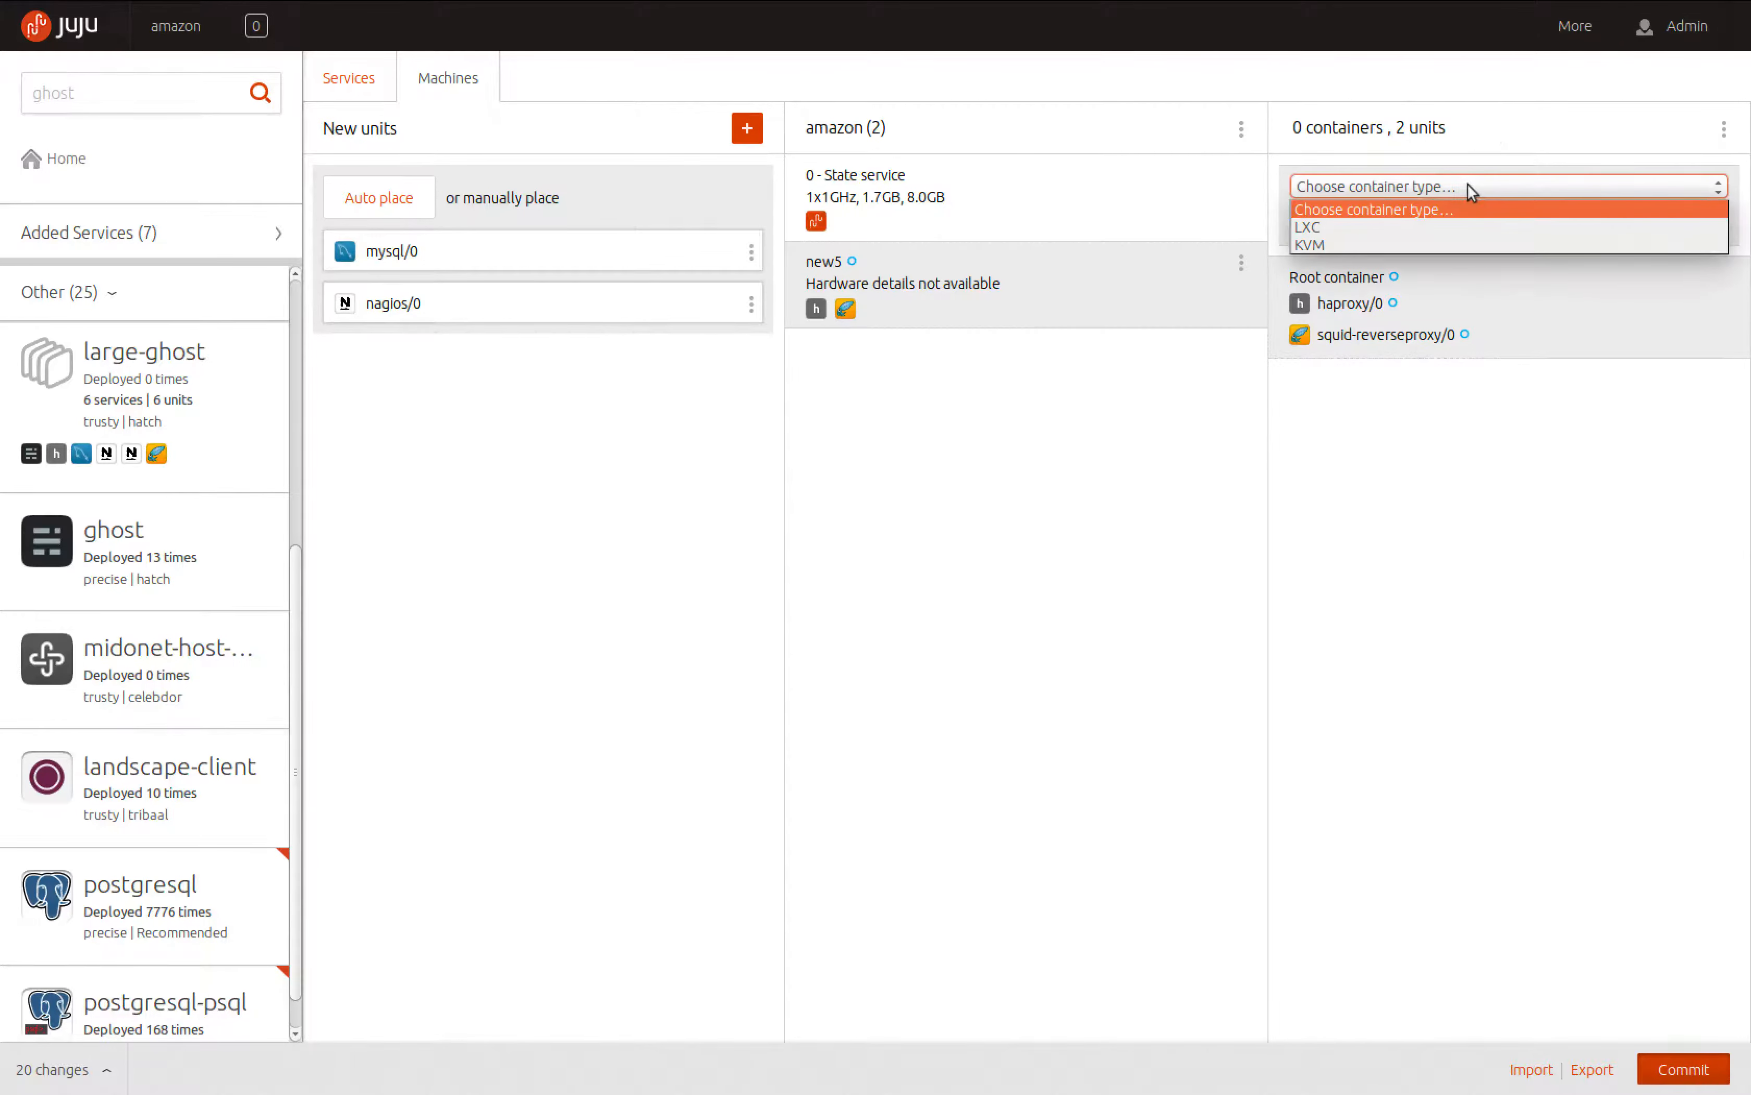
{"action": "left_click", "coordinate": [1462, 220]}
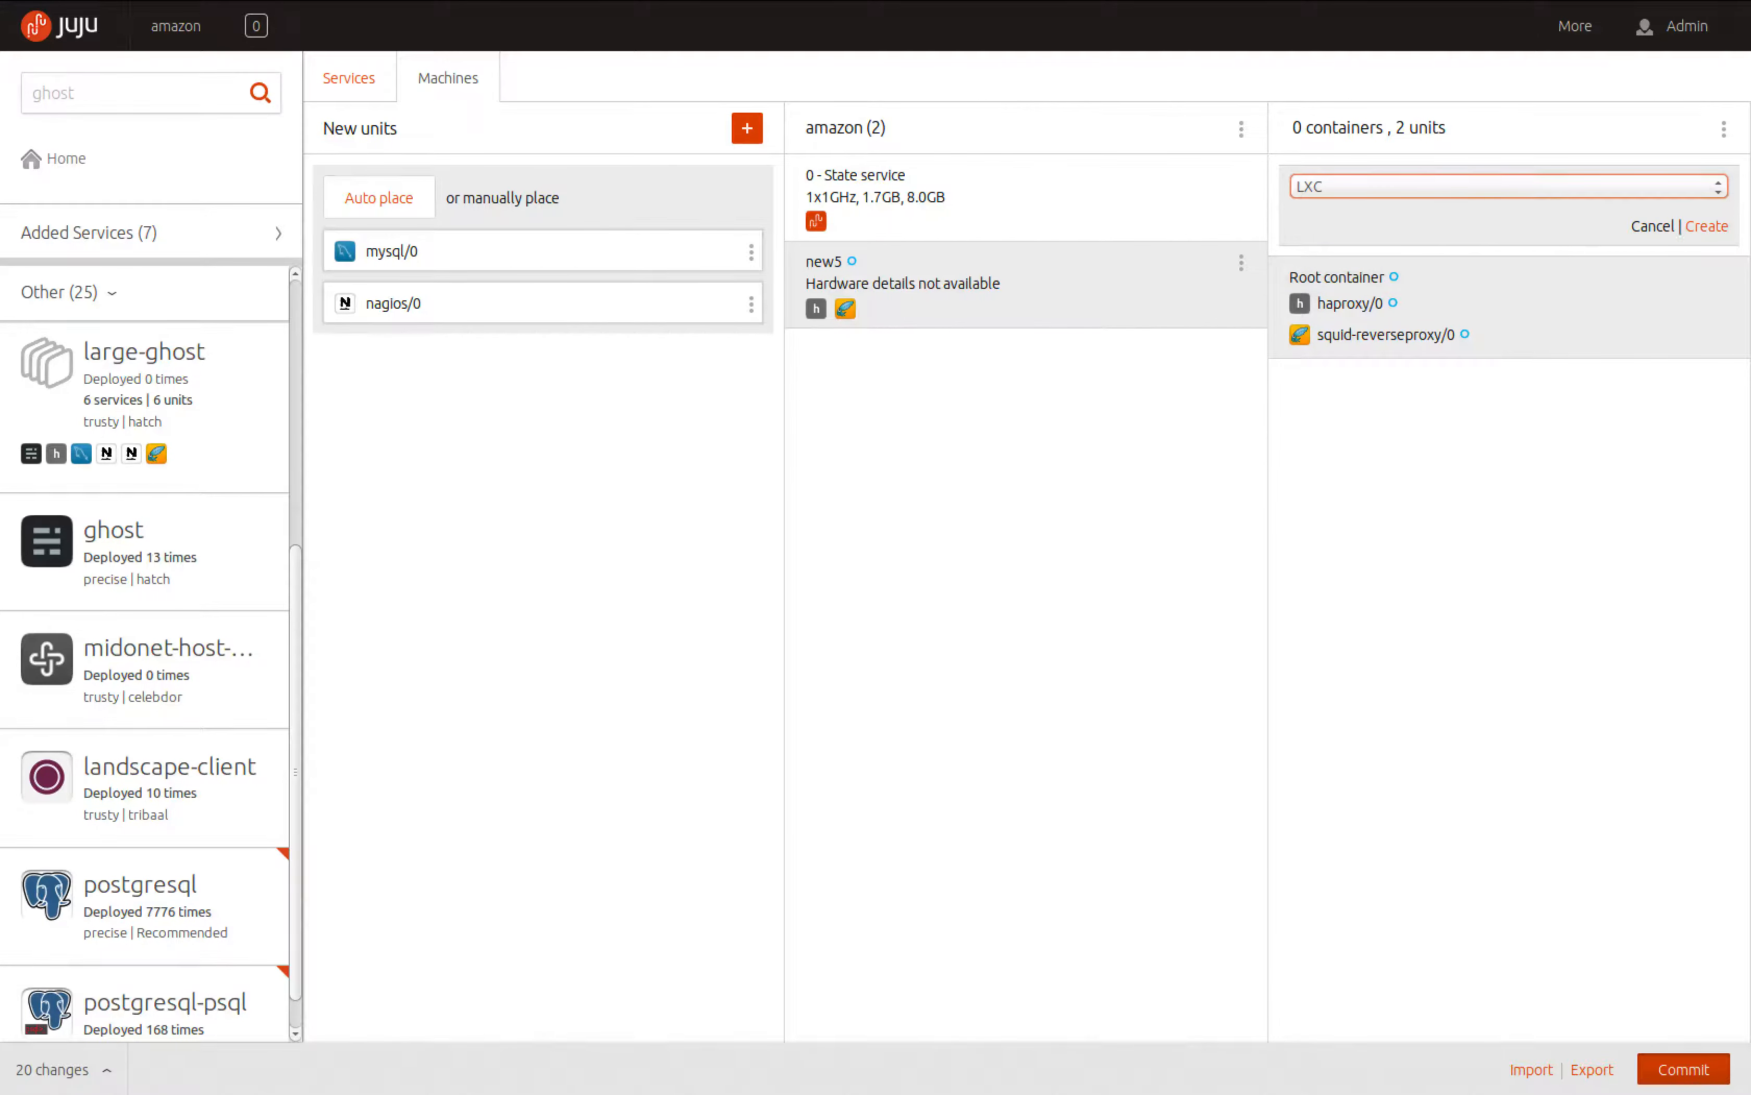
{"action": "left_click", "coordinate": [1700, 225]}
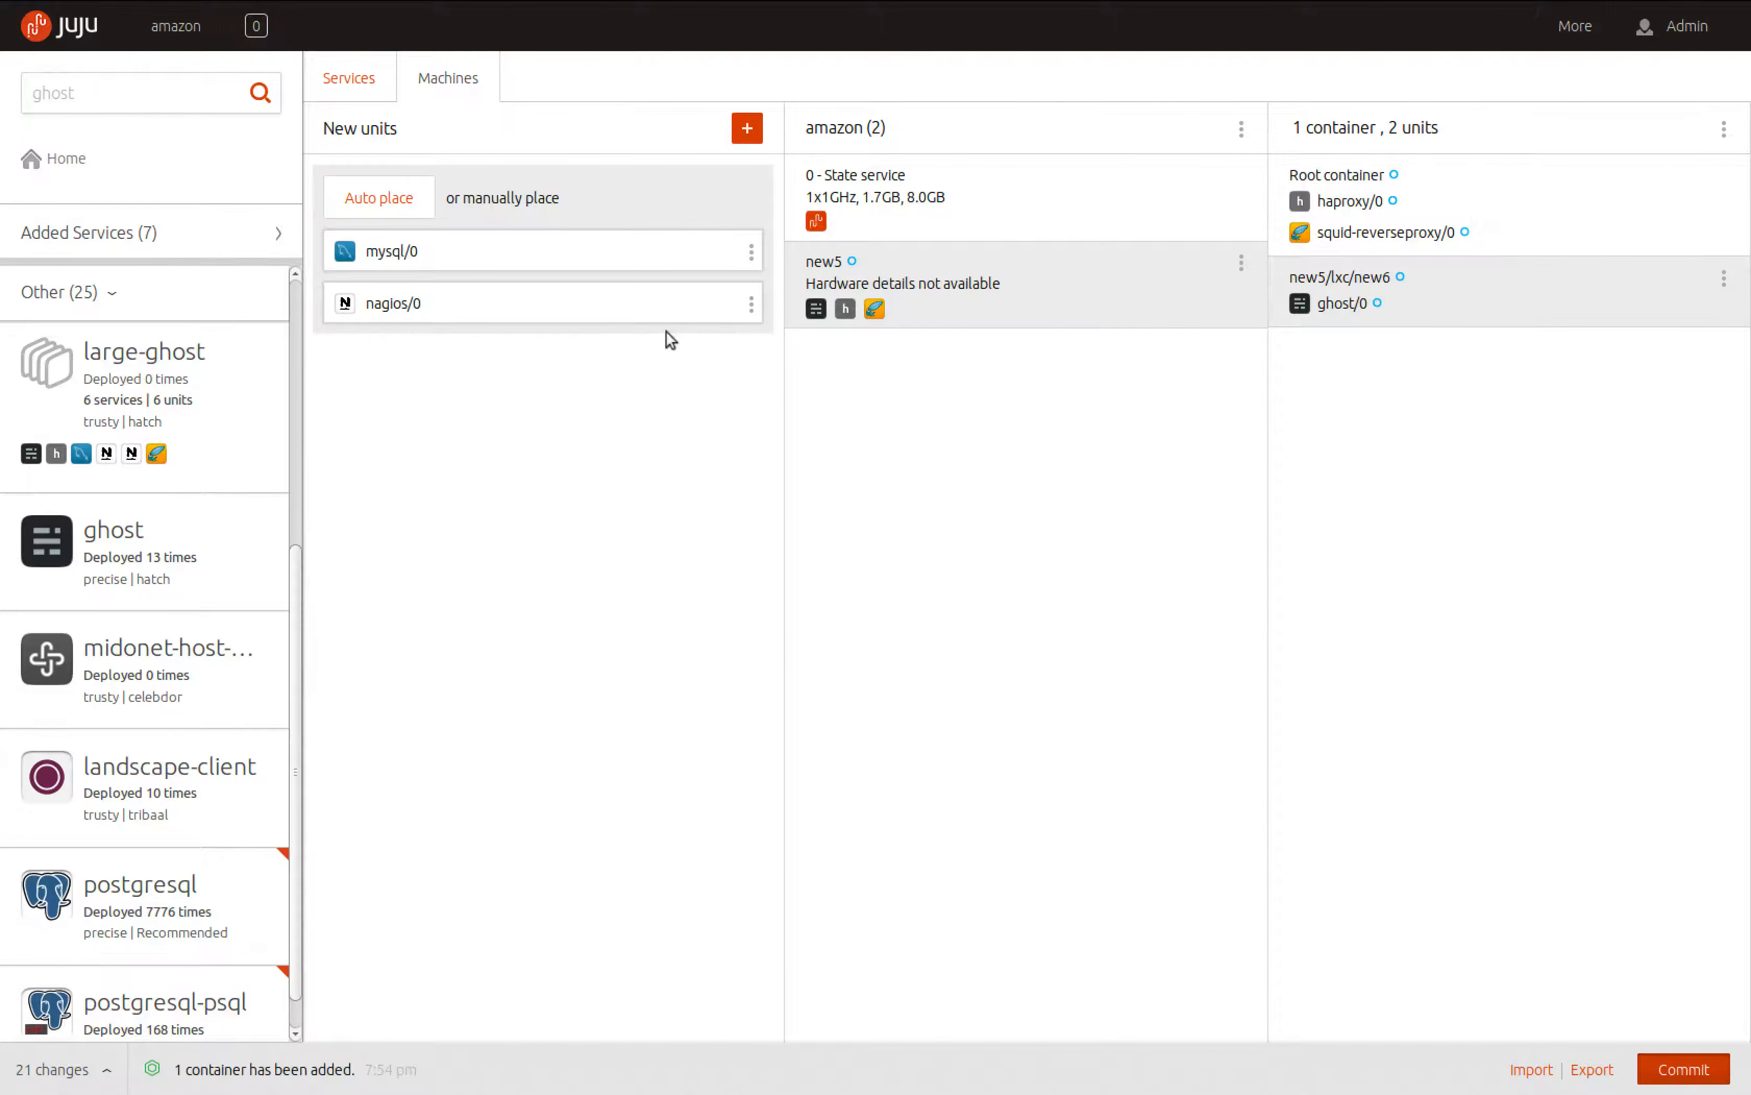
Place the mysql/0 unit in a second new LXC container on machine new5
{"action": "left_click_drag", "start_coordinate": [604, 264], "coordinate": [1580, 149]}
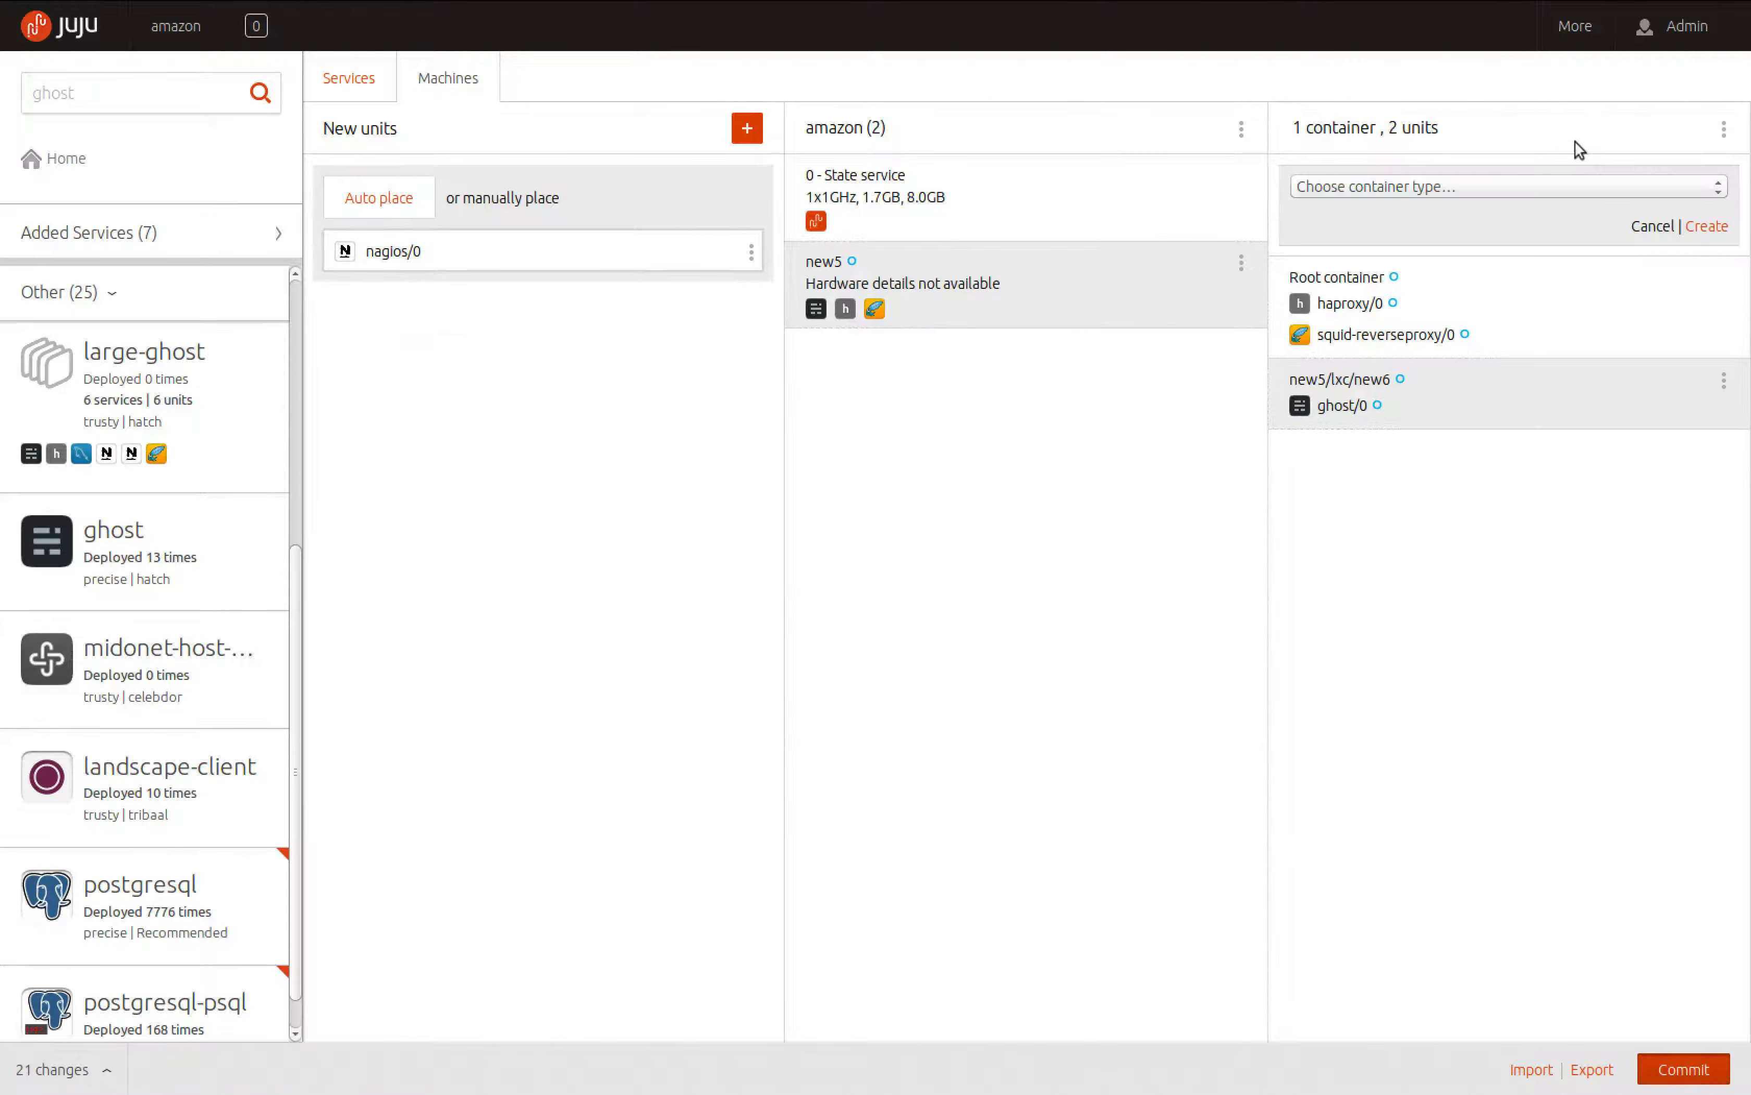
{"action": "left_click", "coordinate": [1575, 186]}
{"action": "left_click", "coordinate": [1575, 226]}
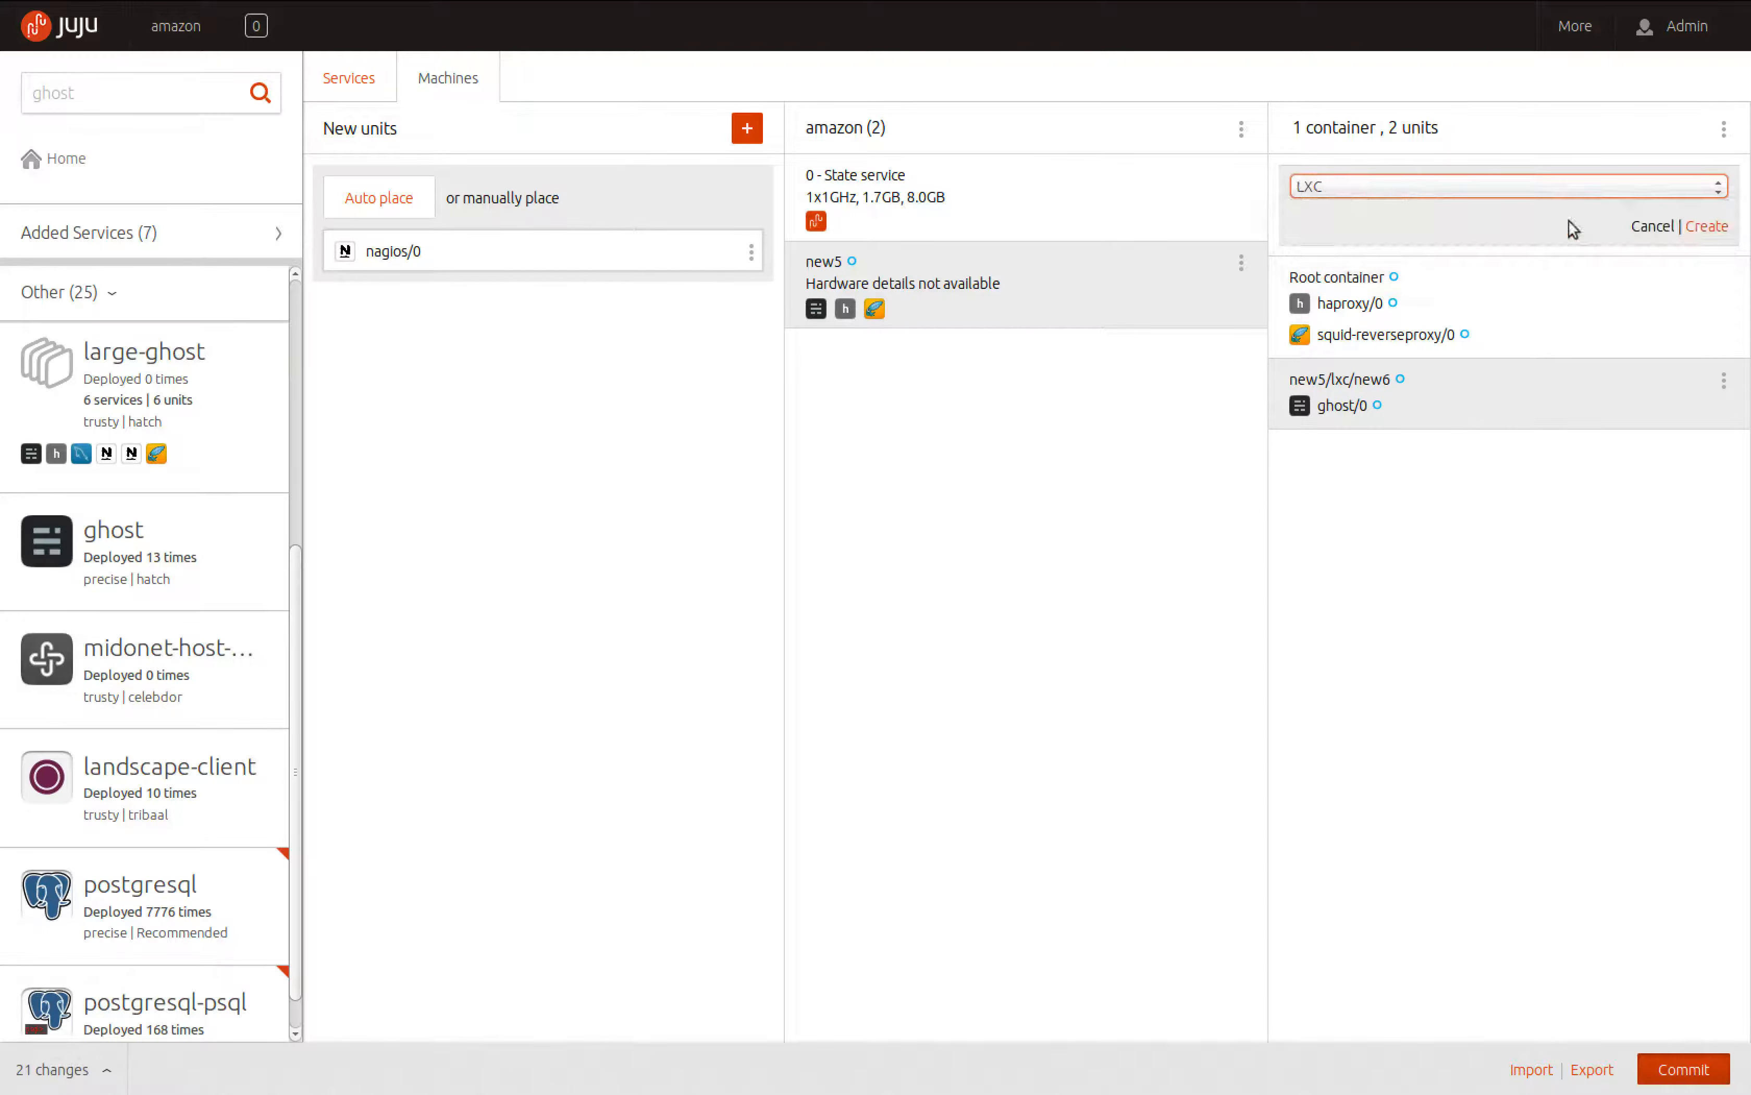
{"action": "left_click", "coordinate": [1708, 229]}
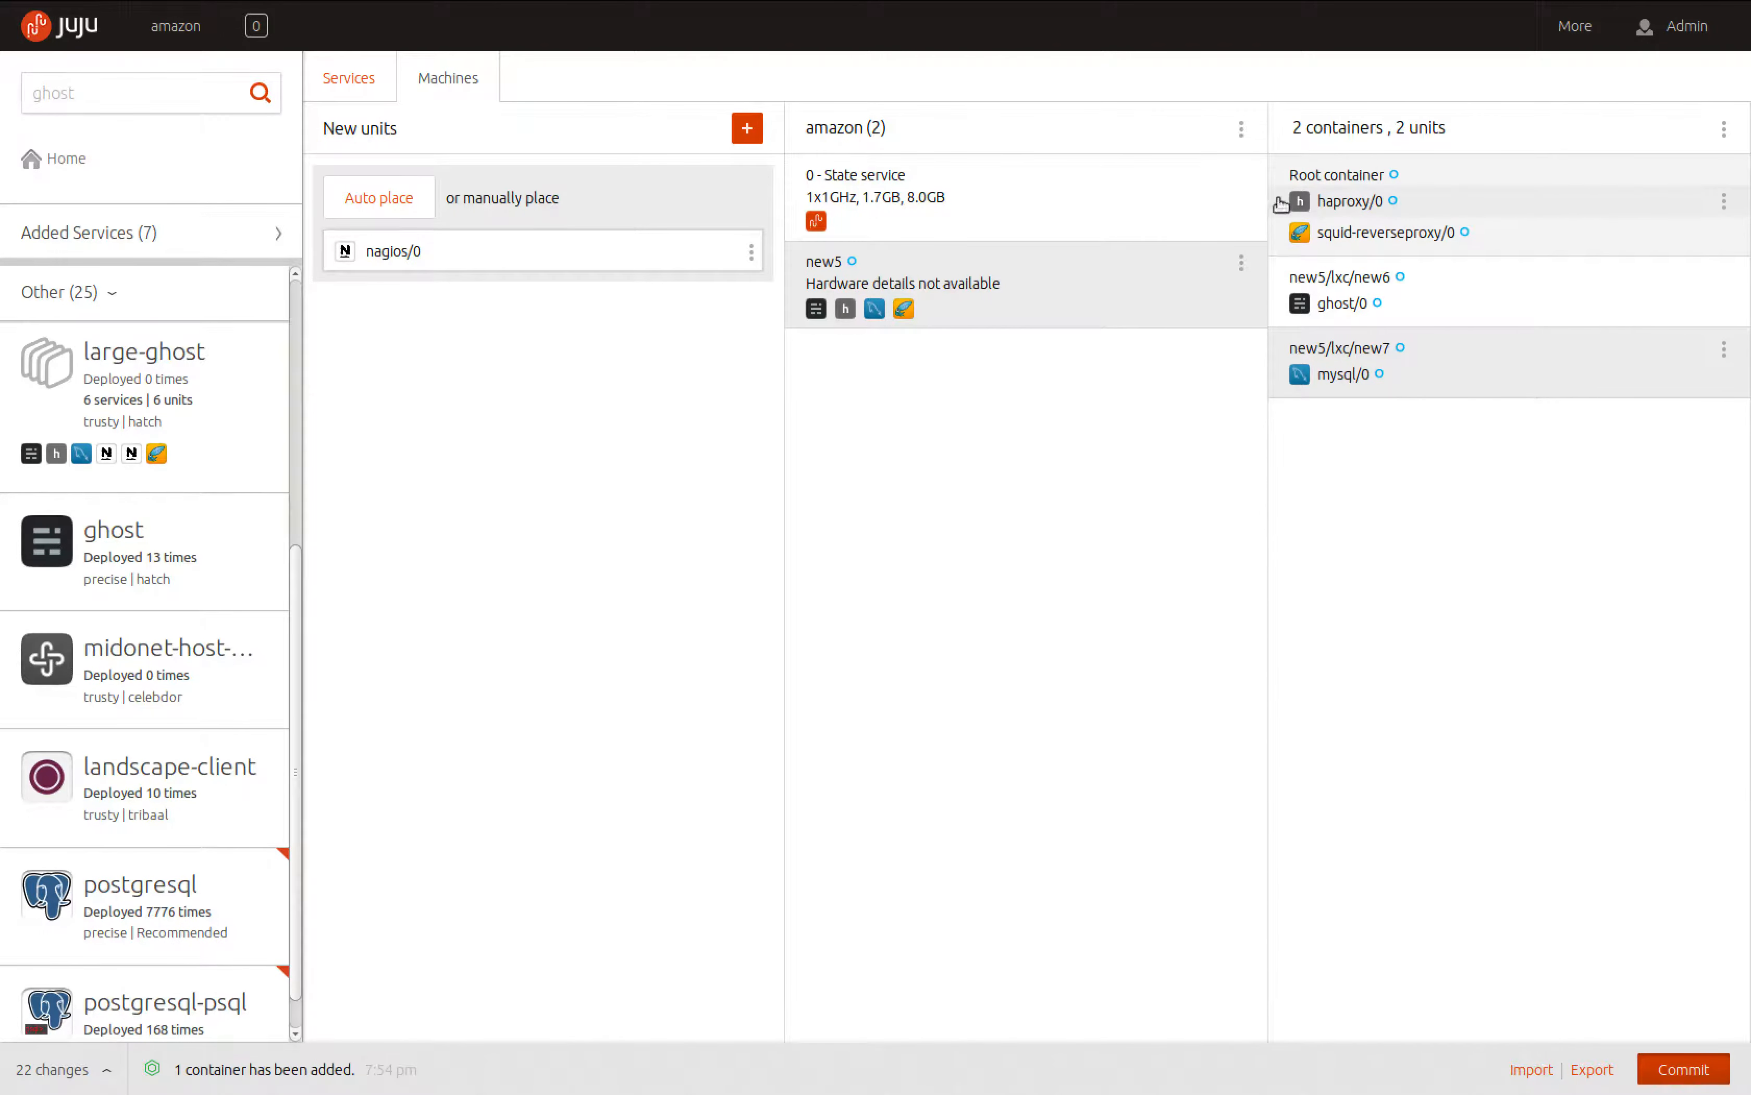
Remove the unplaced nagios/0 unit and destroy the nagios service in the services view
{"action": "left_click", "coordinate": [751, 254]}
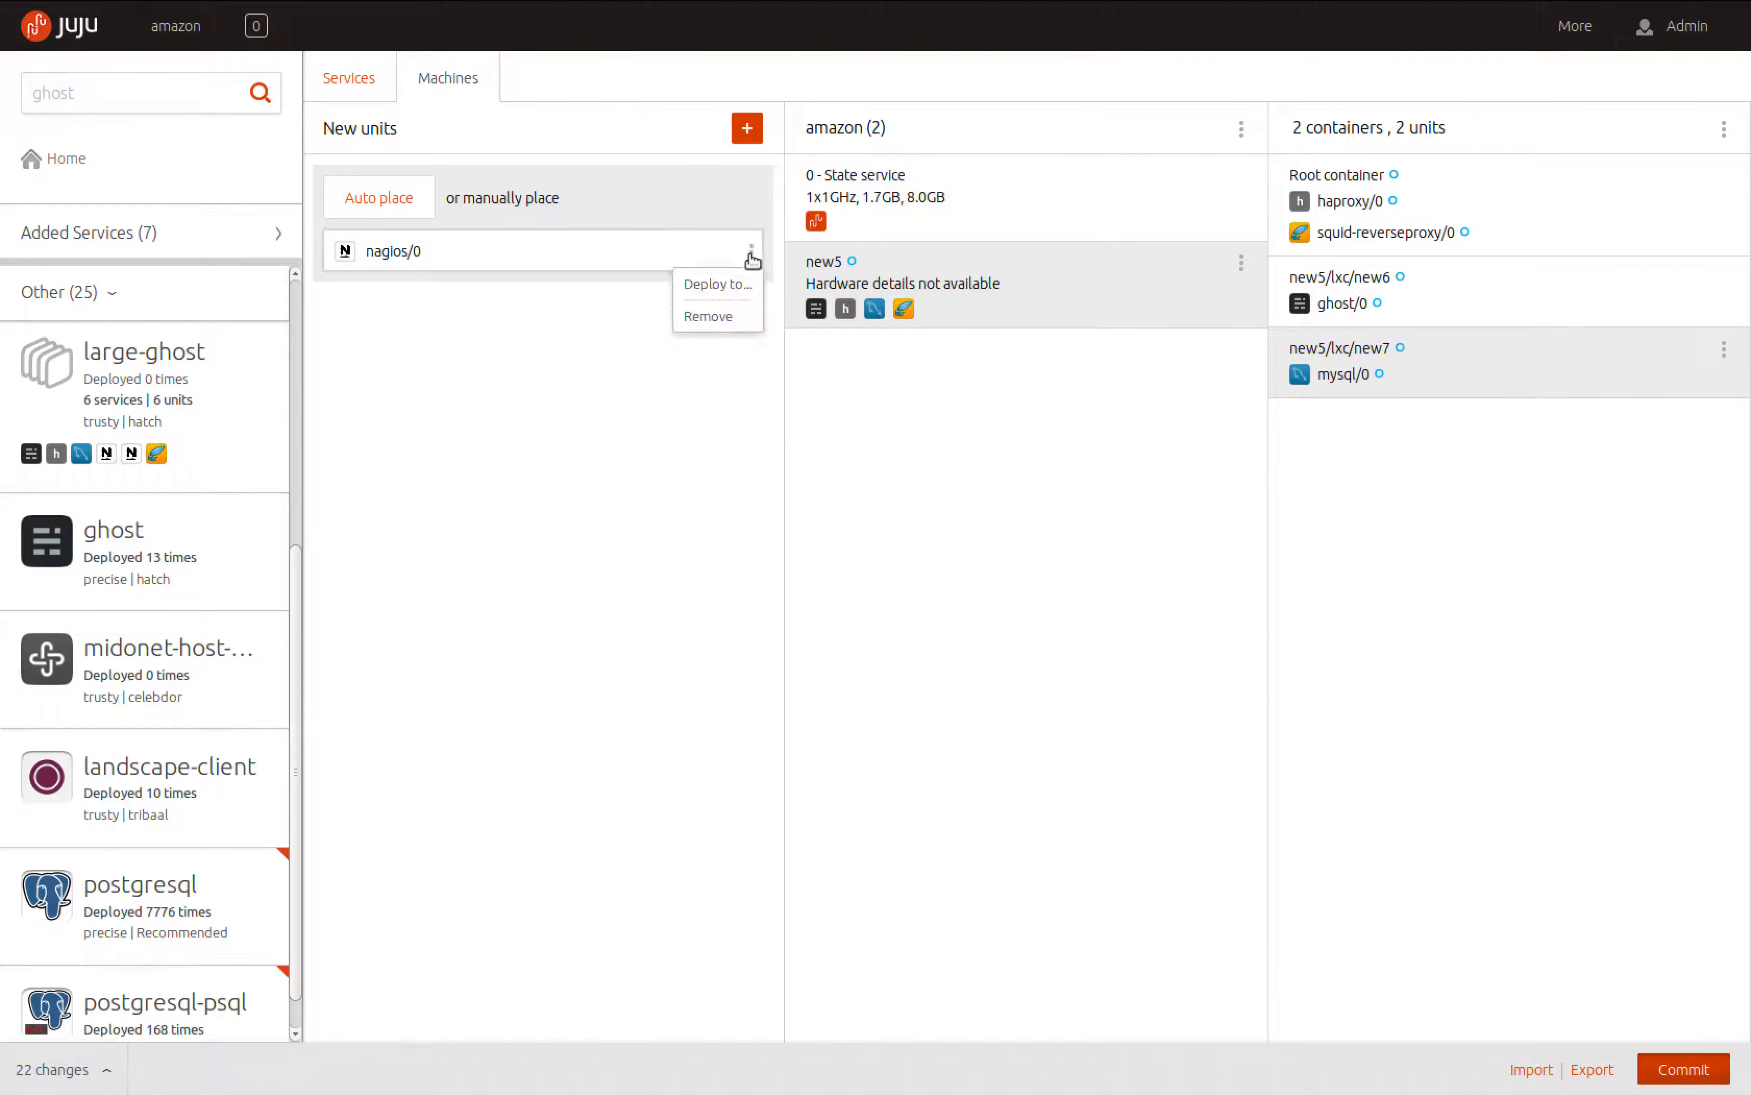
{"action": "left_click", "coordinate": [713, 319]}
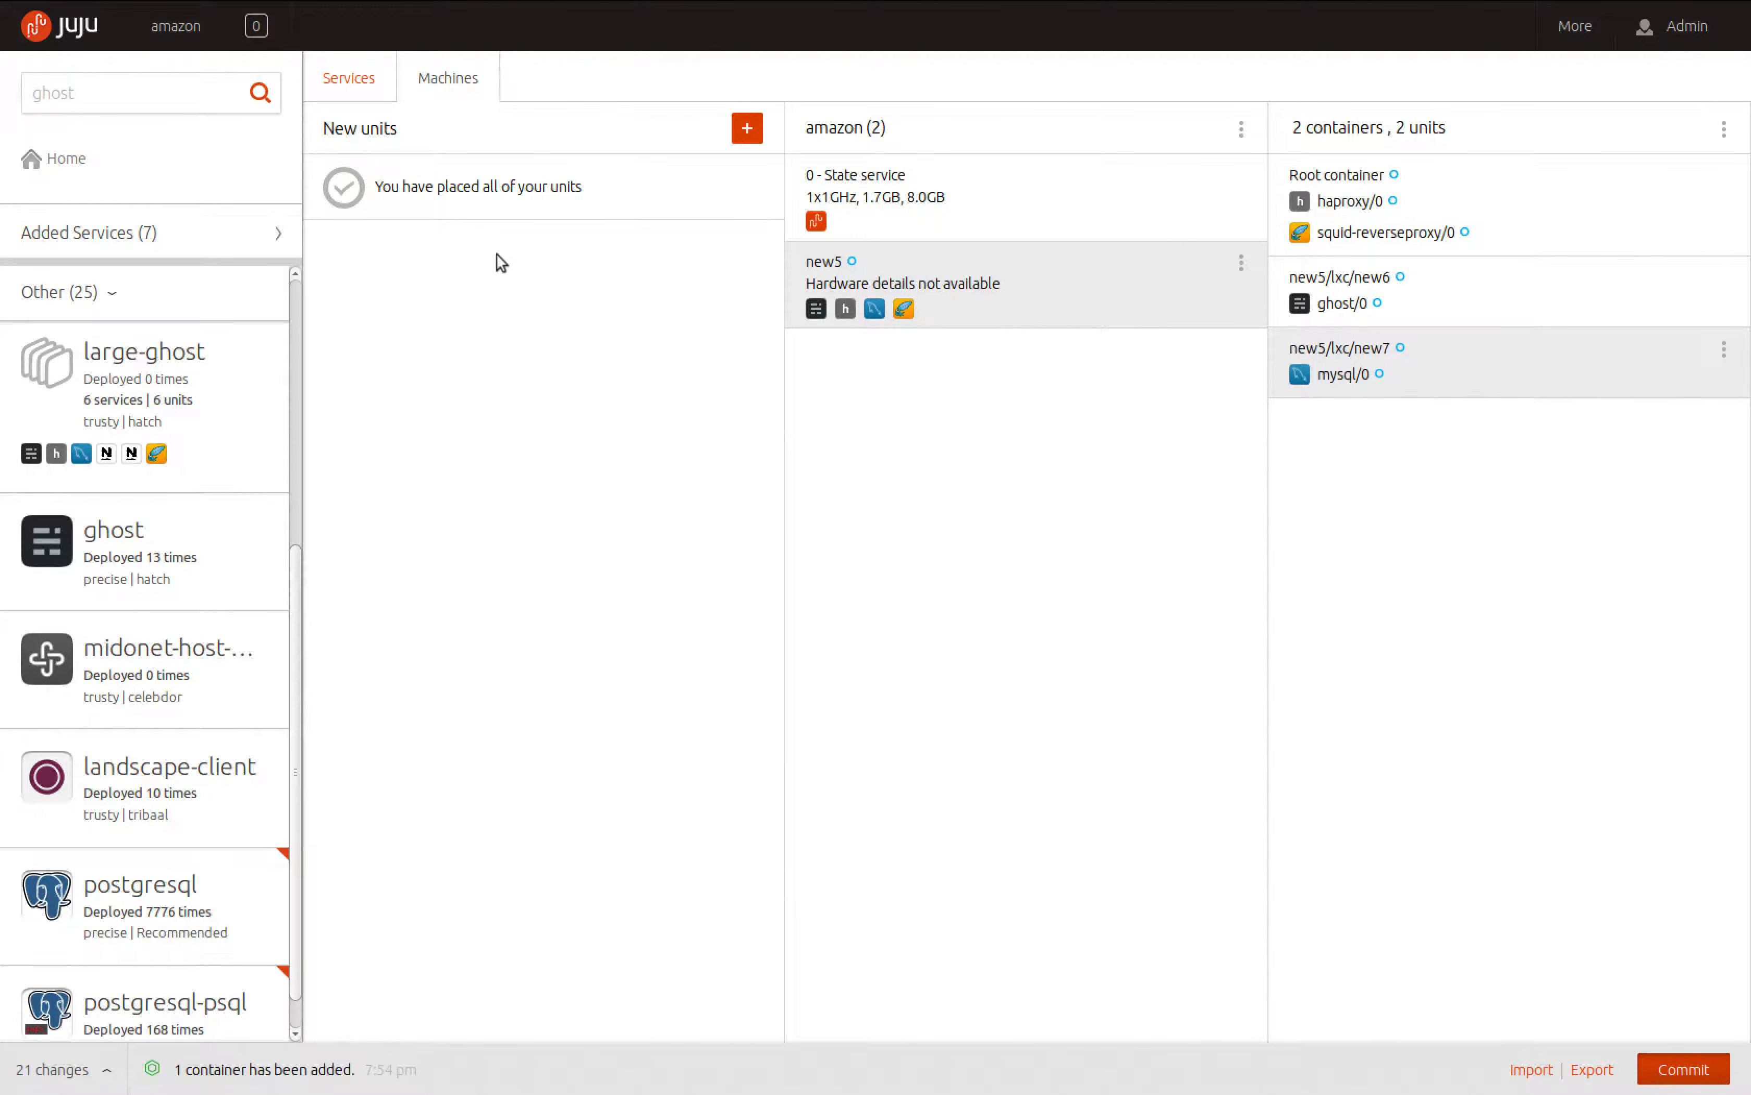
{"action": "left_click", "coordinate": [334, 85]}
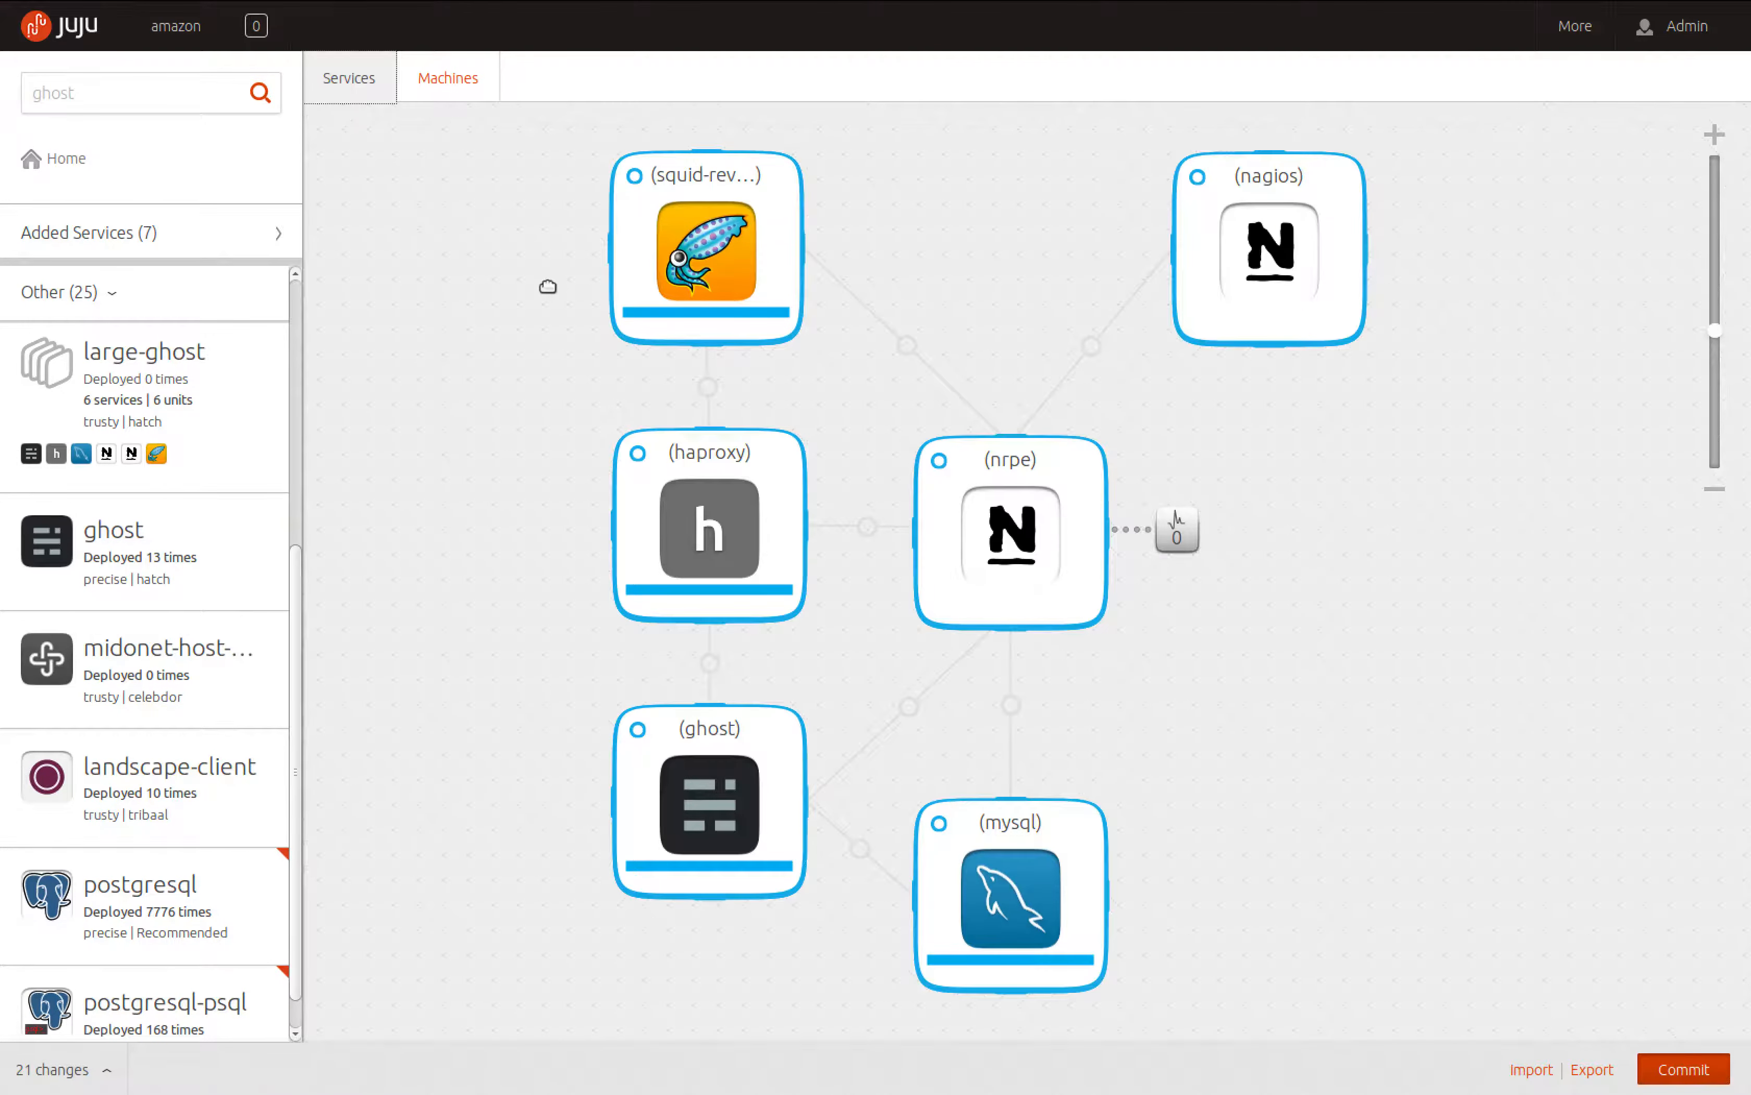
{"action": "left_click", "coordinate": [1261, 177]}
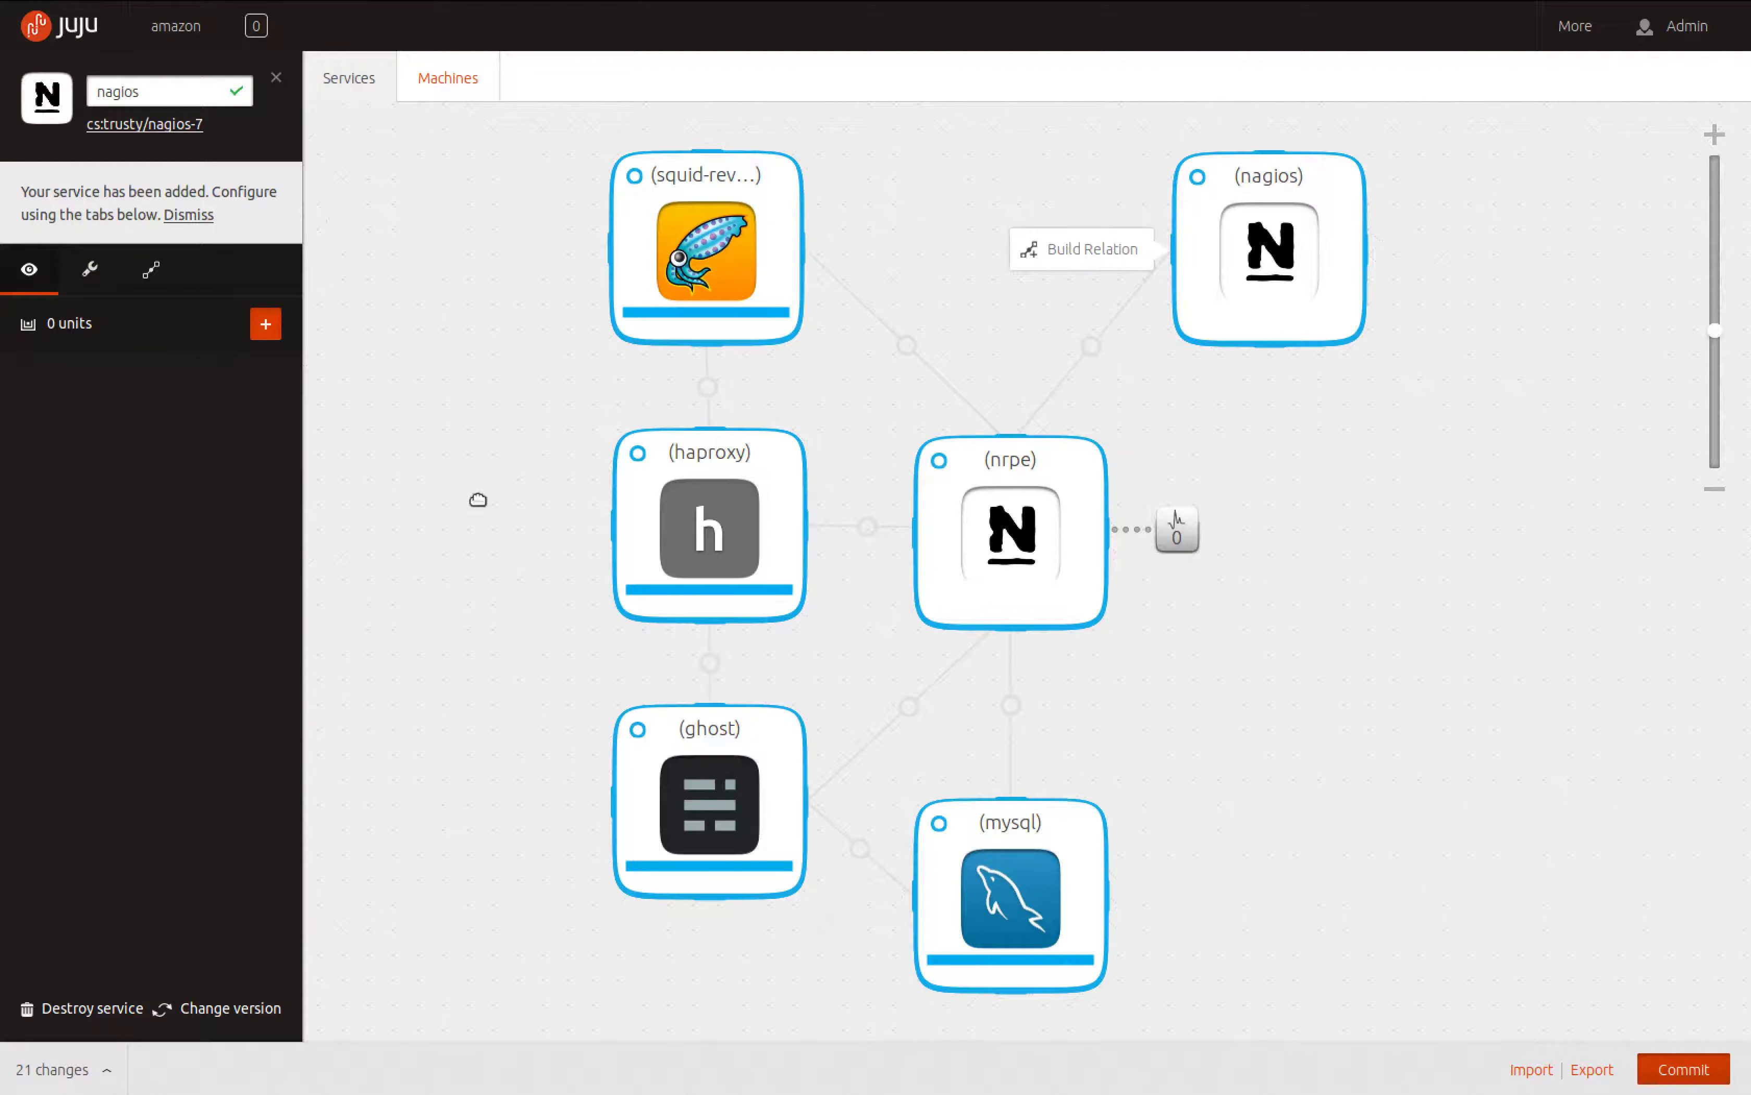
{"action": "left_click", "coordinate": [67, 1007]}
{"action": "left_click", "coordinate": [201, 1003]}
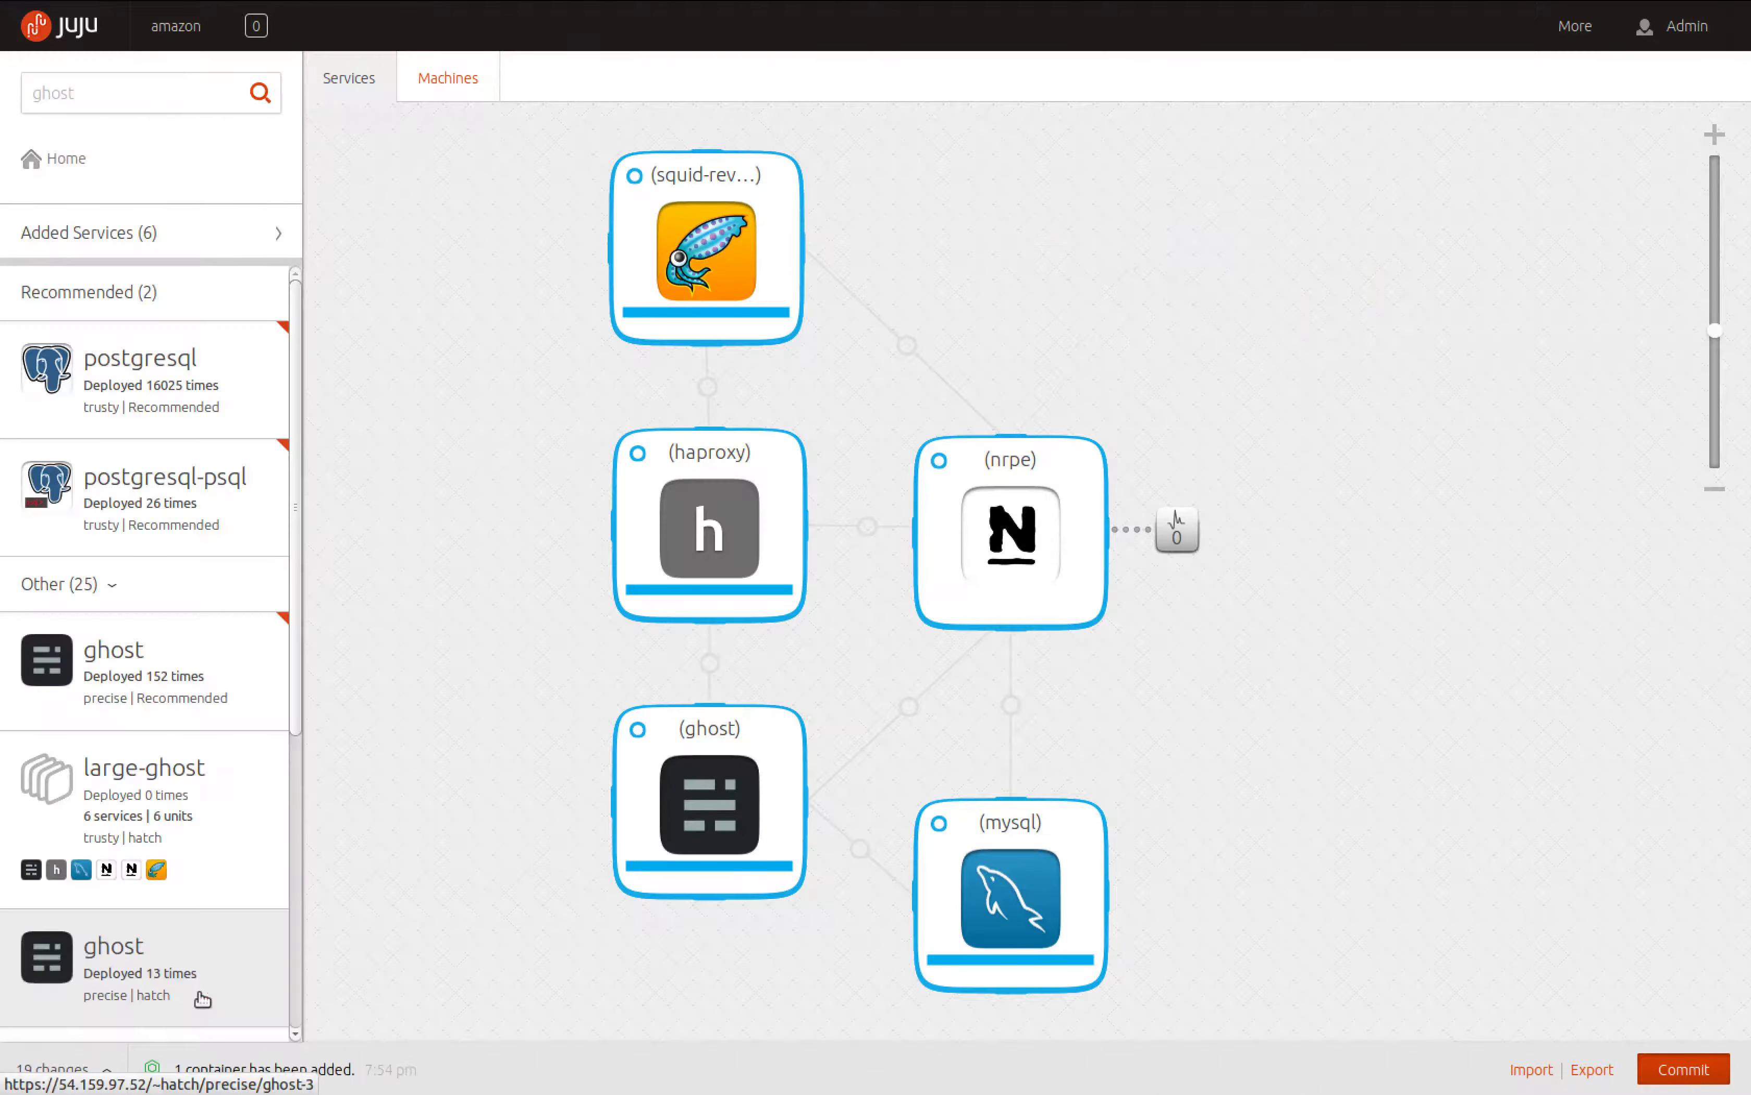
Destroy the nrpe service on the service canvas
{"action": "left_click", "coordinate": [1013, 455]}
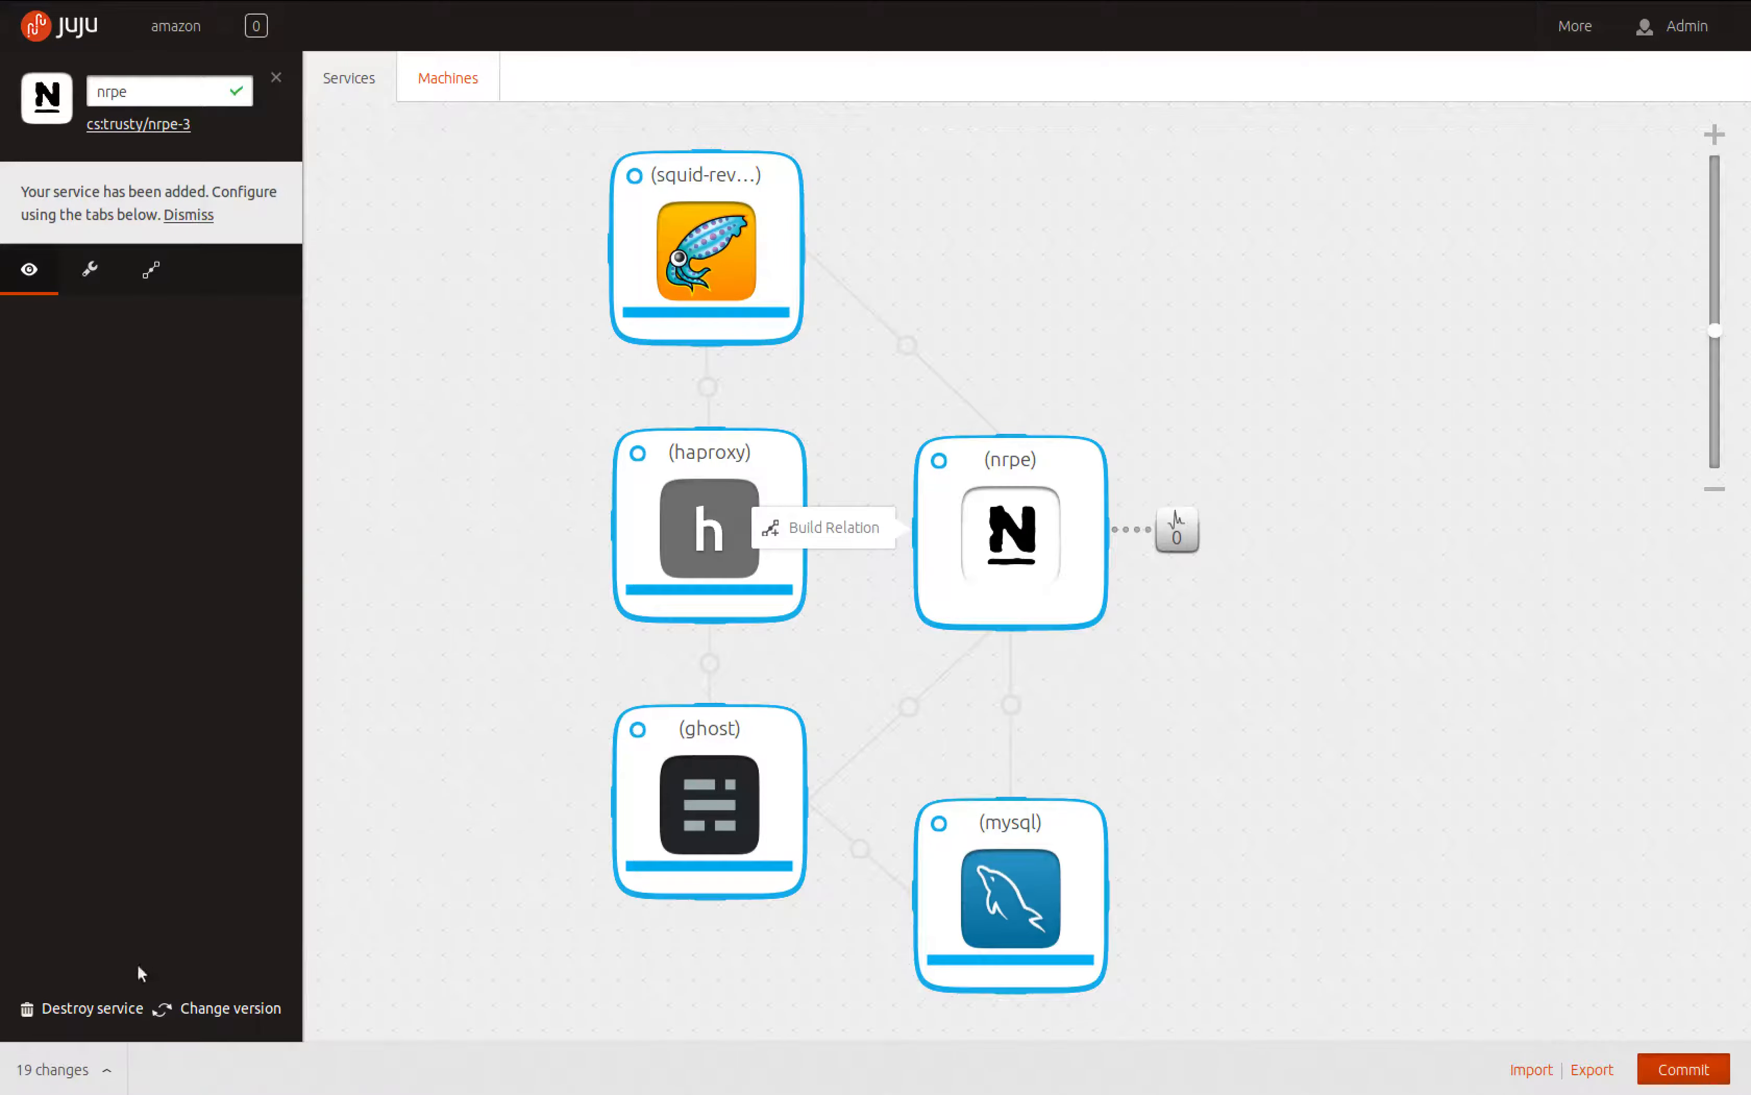
{"action": "left_click", "coordinate": [71, 1008]}
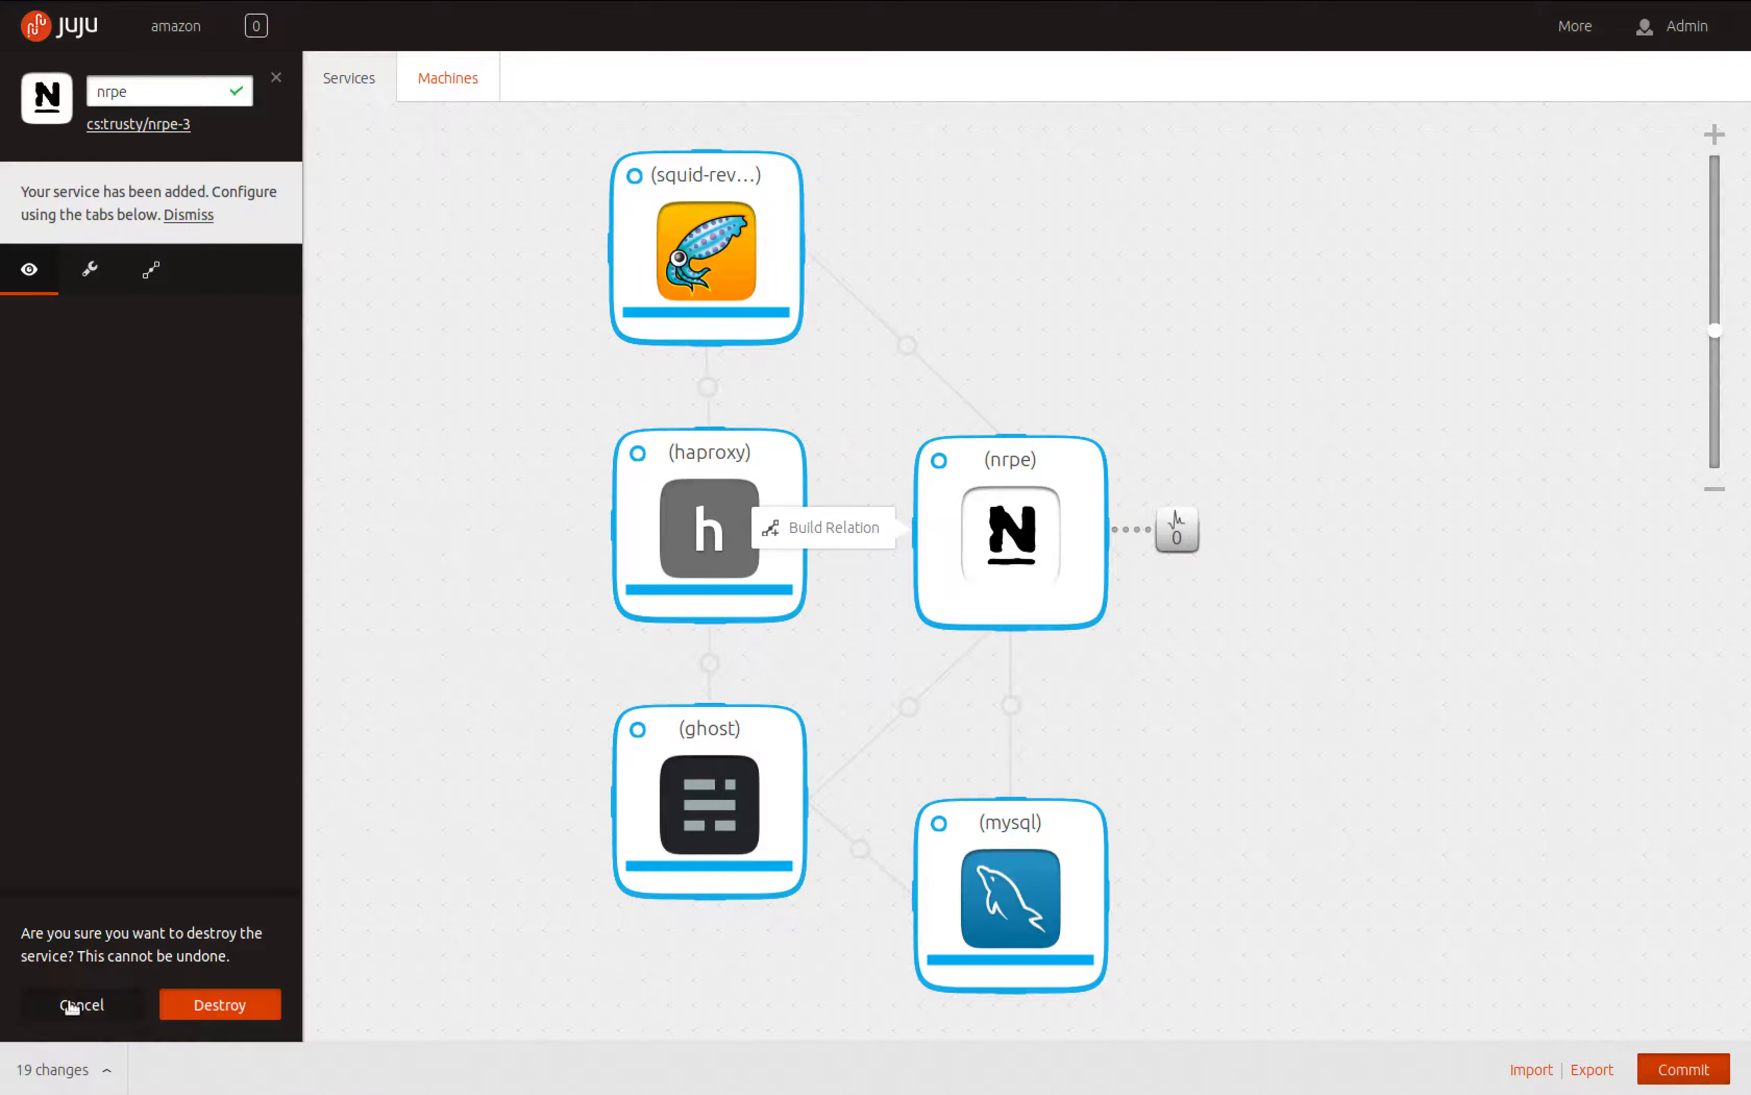
{"action": "left_click", "coordinate": [190, 1003]}
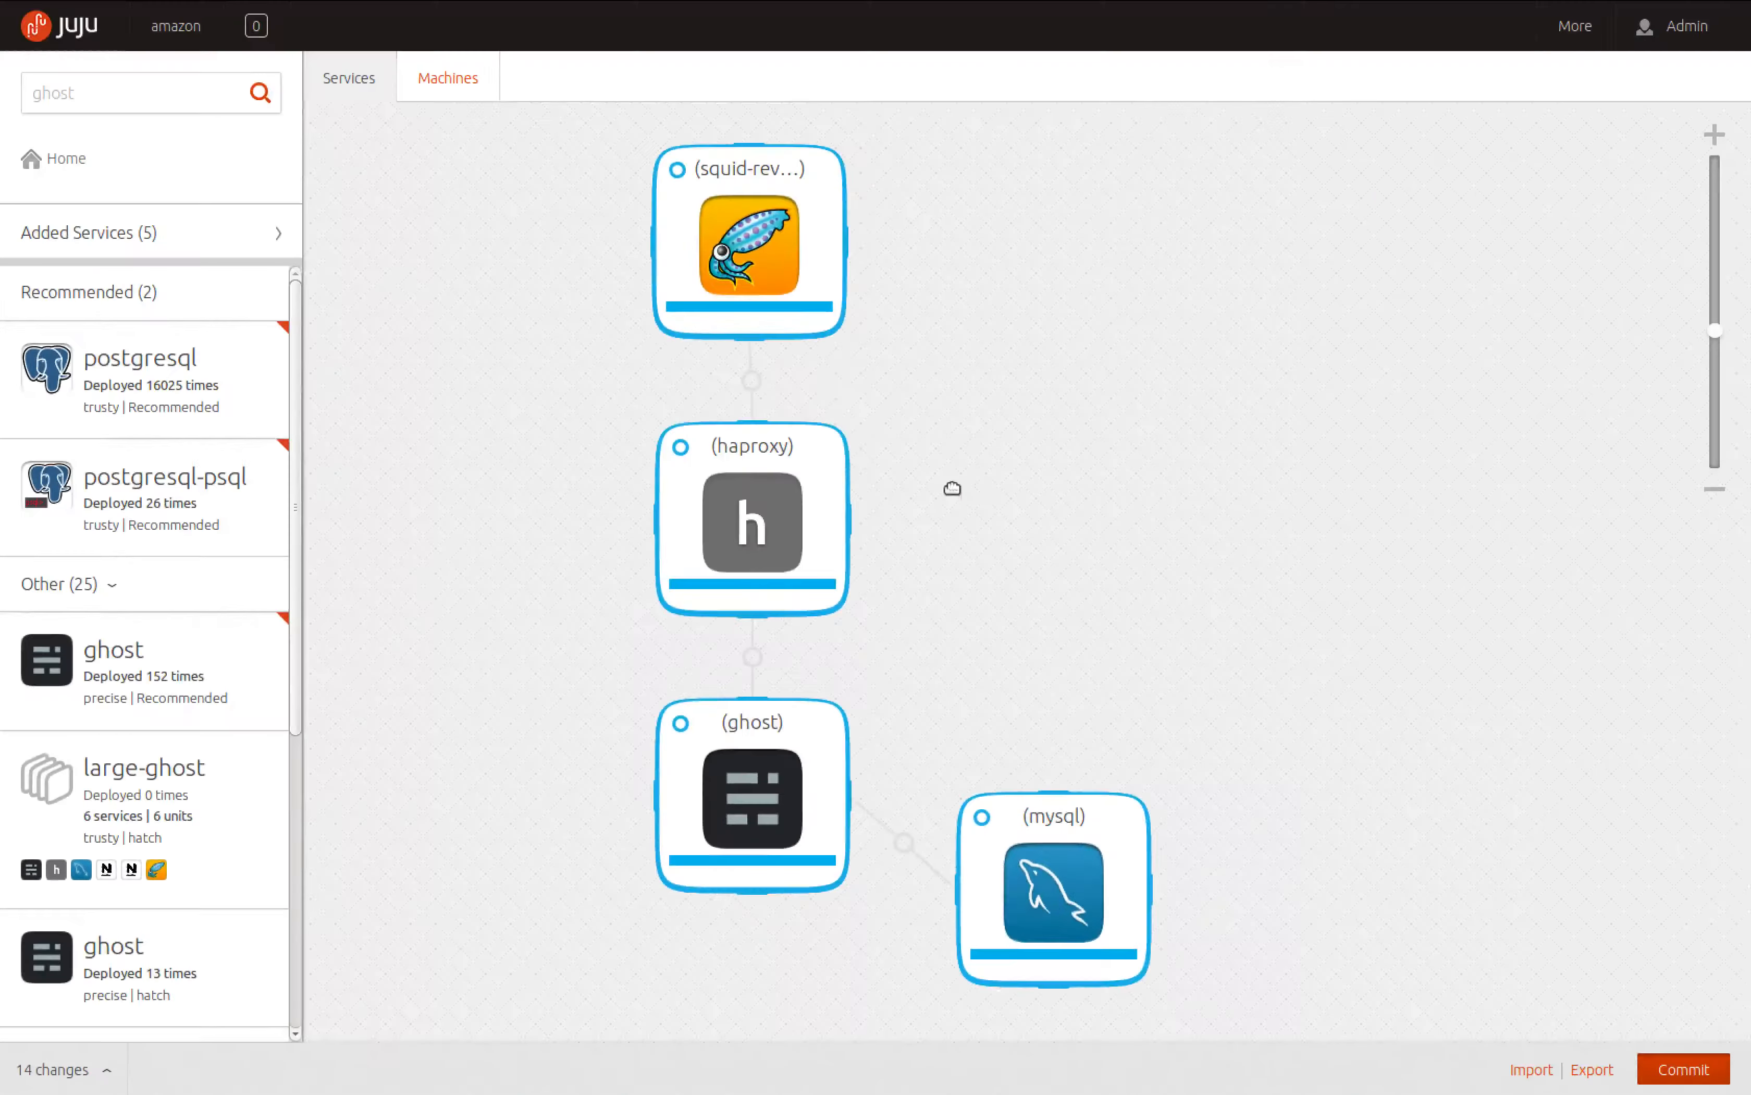
Commit the pending service, relation, unit and container changes, reviewing the complete change log before confirming the deployment
{"action": "left_click_drag", "start_coordinate": [952, 488], "coordinate": [969, 489]}
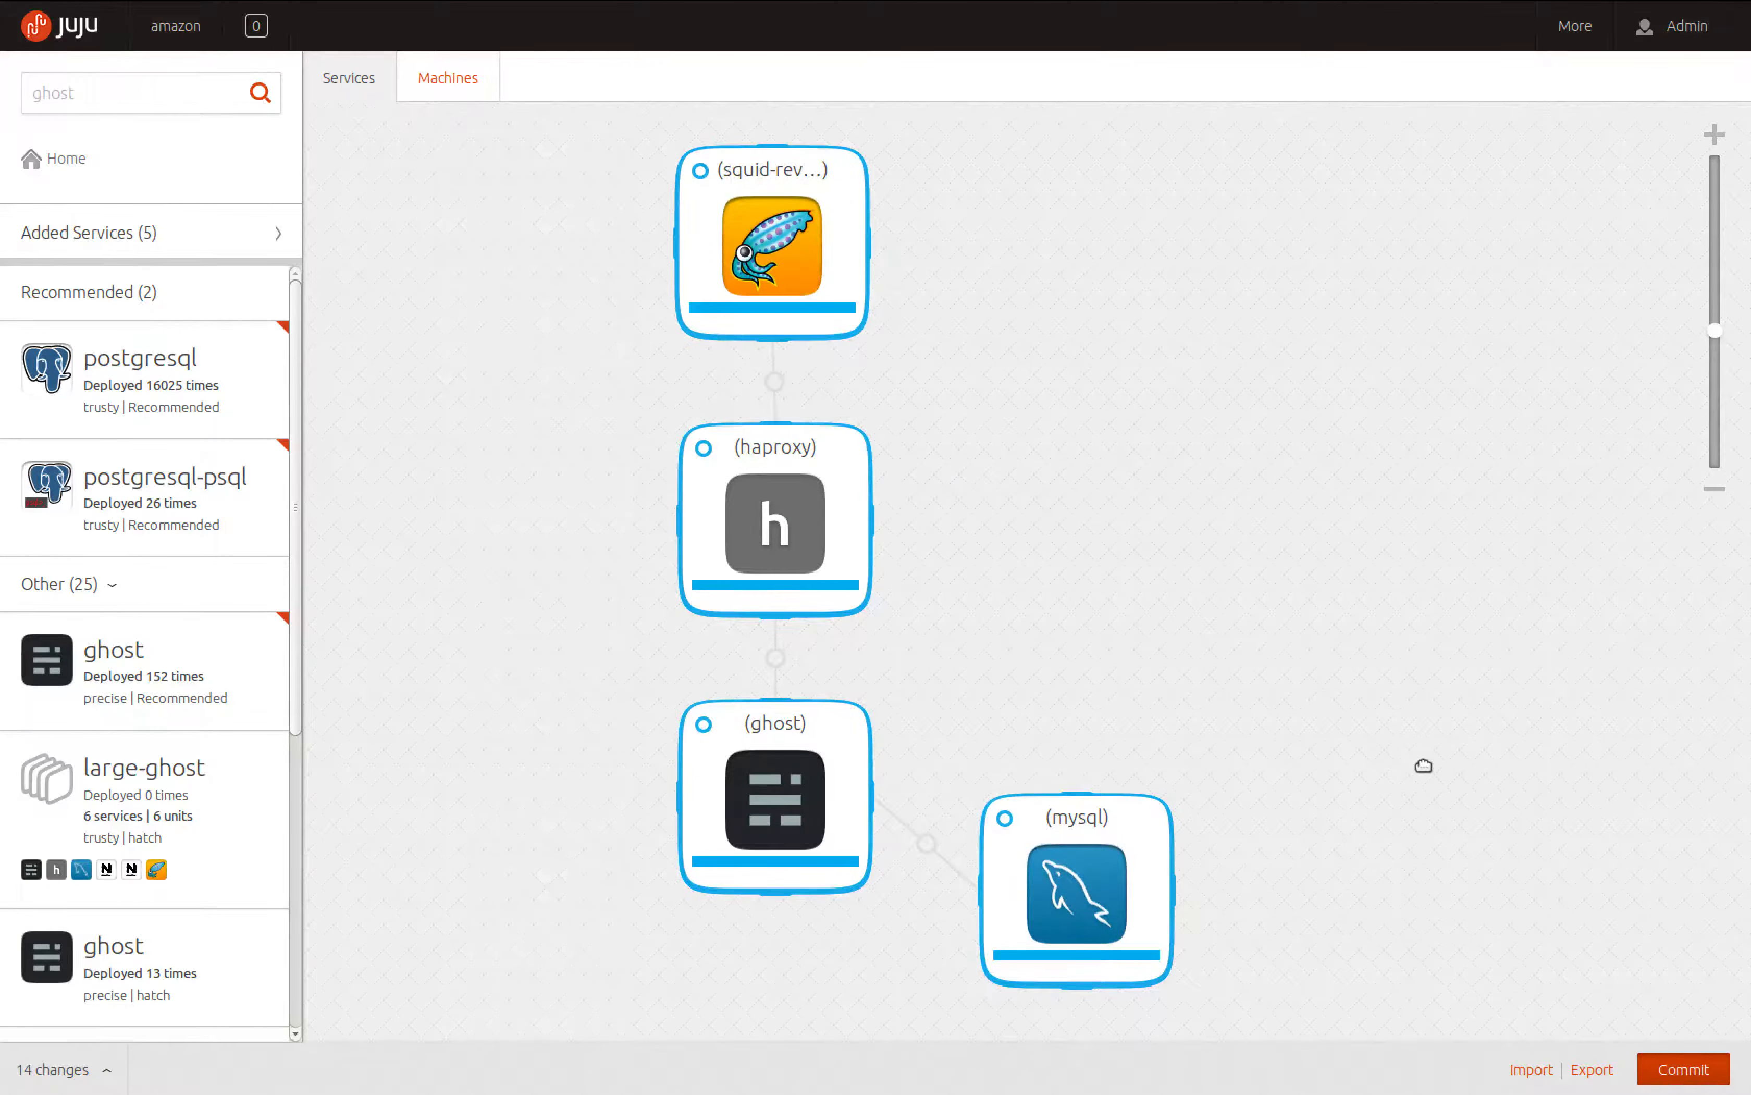
{"action": "left_click", "coordinate": [1678, 1070]}
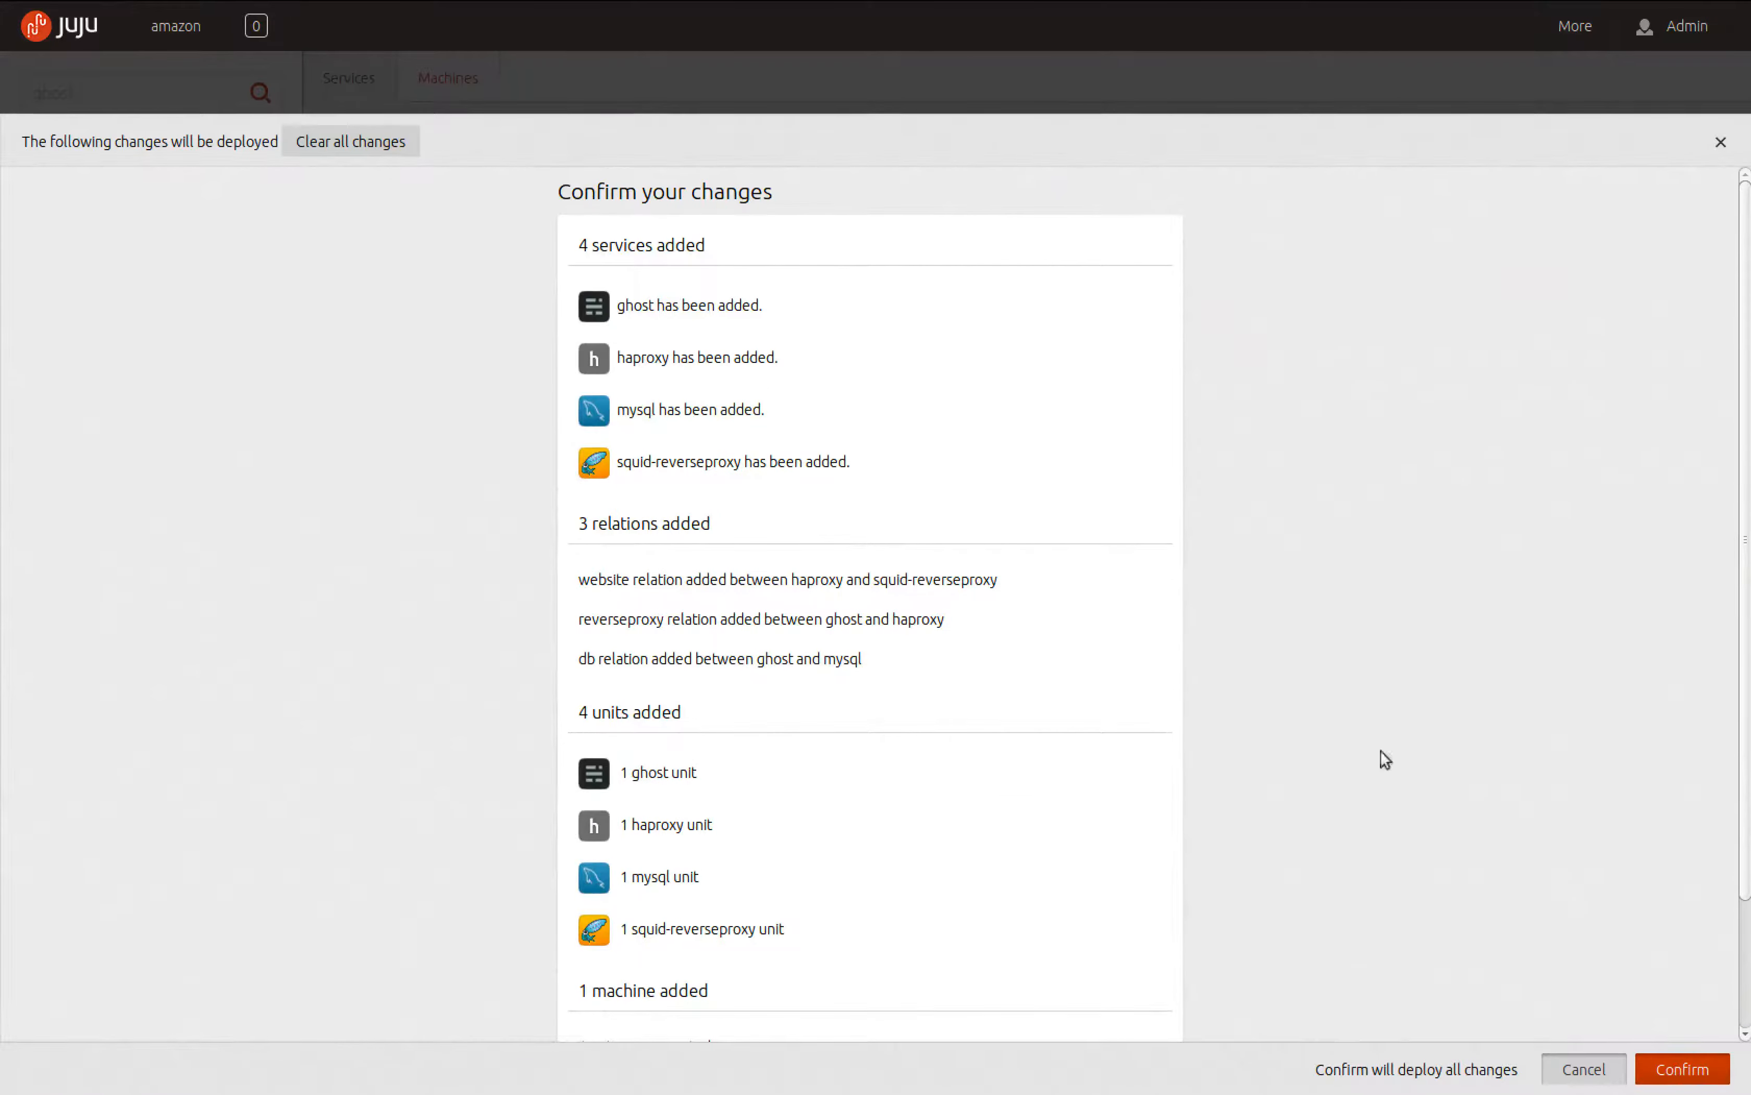
{"action": "scroll", "coordinate": [1287, 587], "scroll_direction": "down", "scroll_amount": 3}
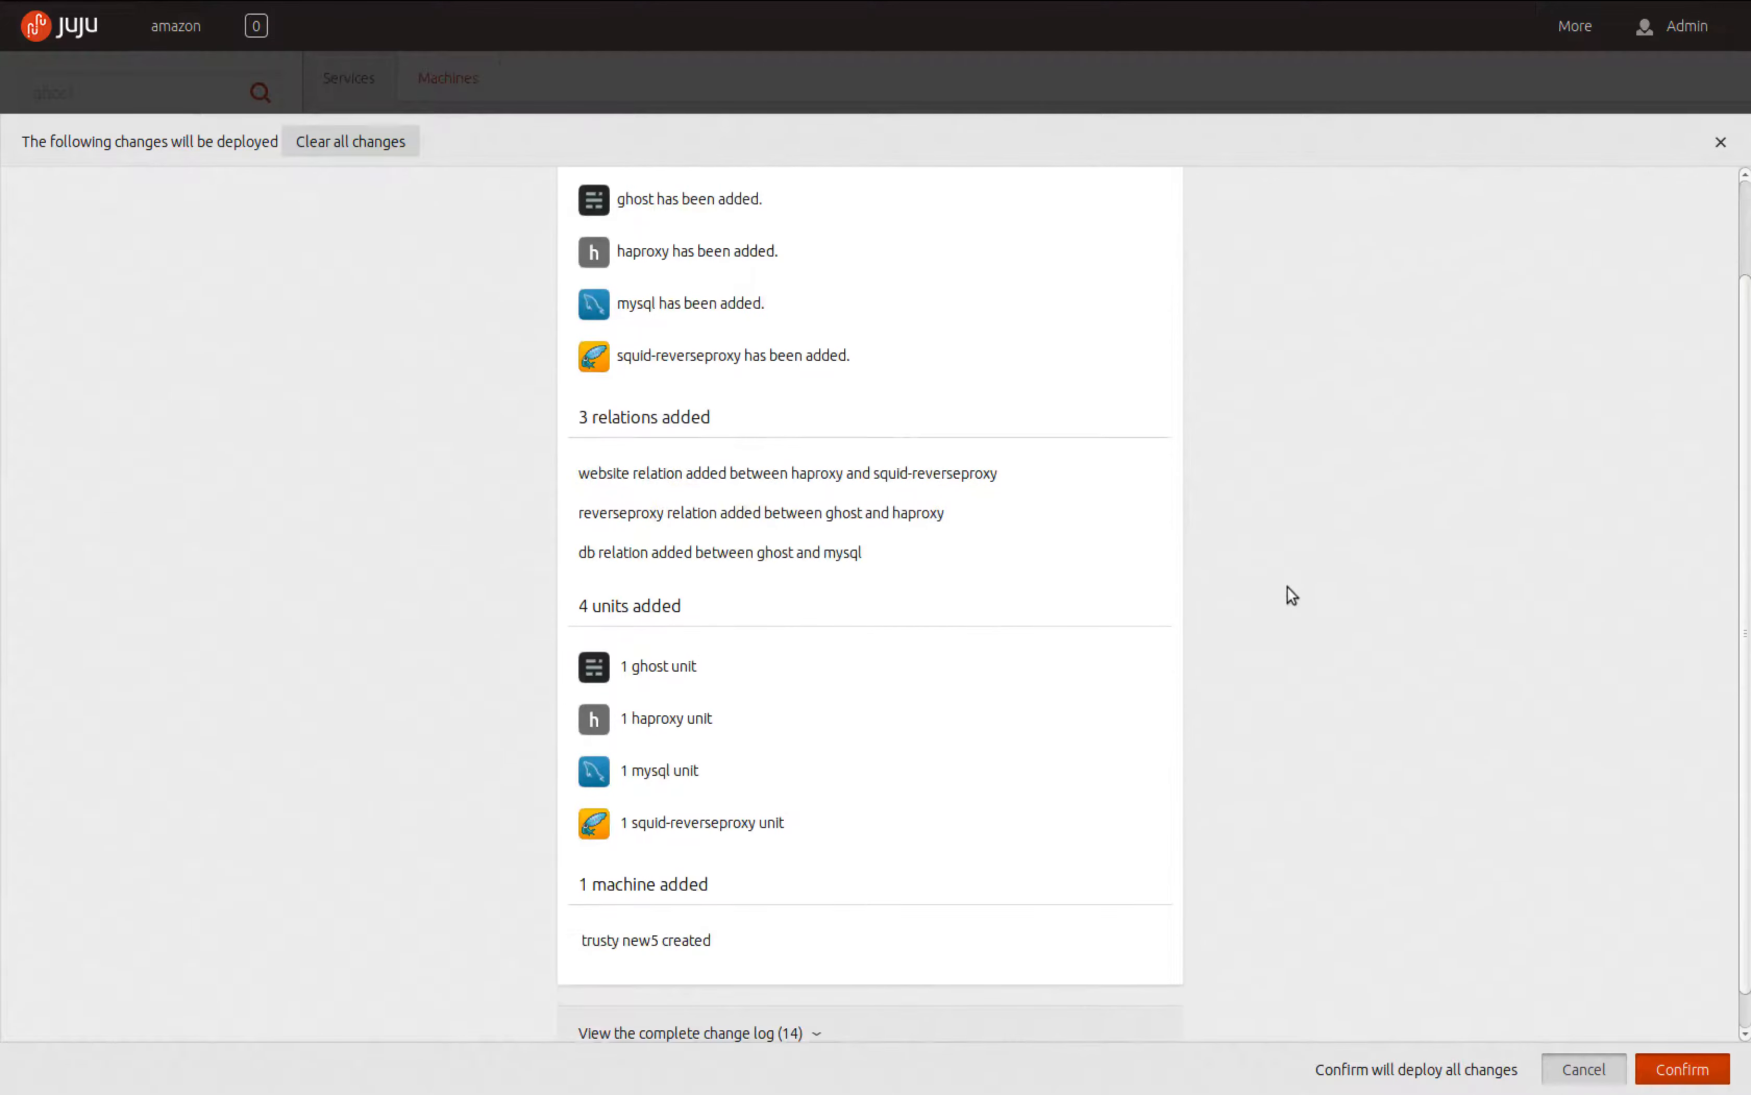
{"action": "scroll", "coordinate": [1287, 587], "scroll_direction": "down", "scroll_amount": 1}
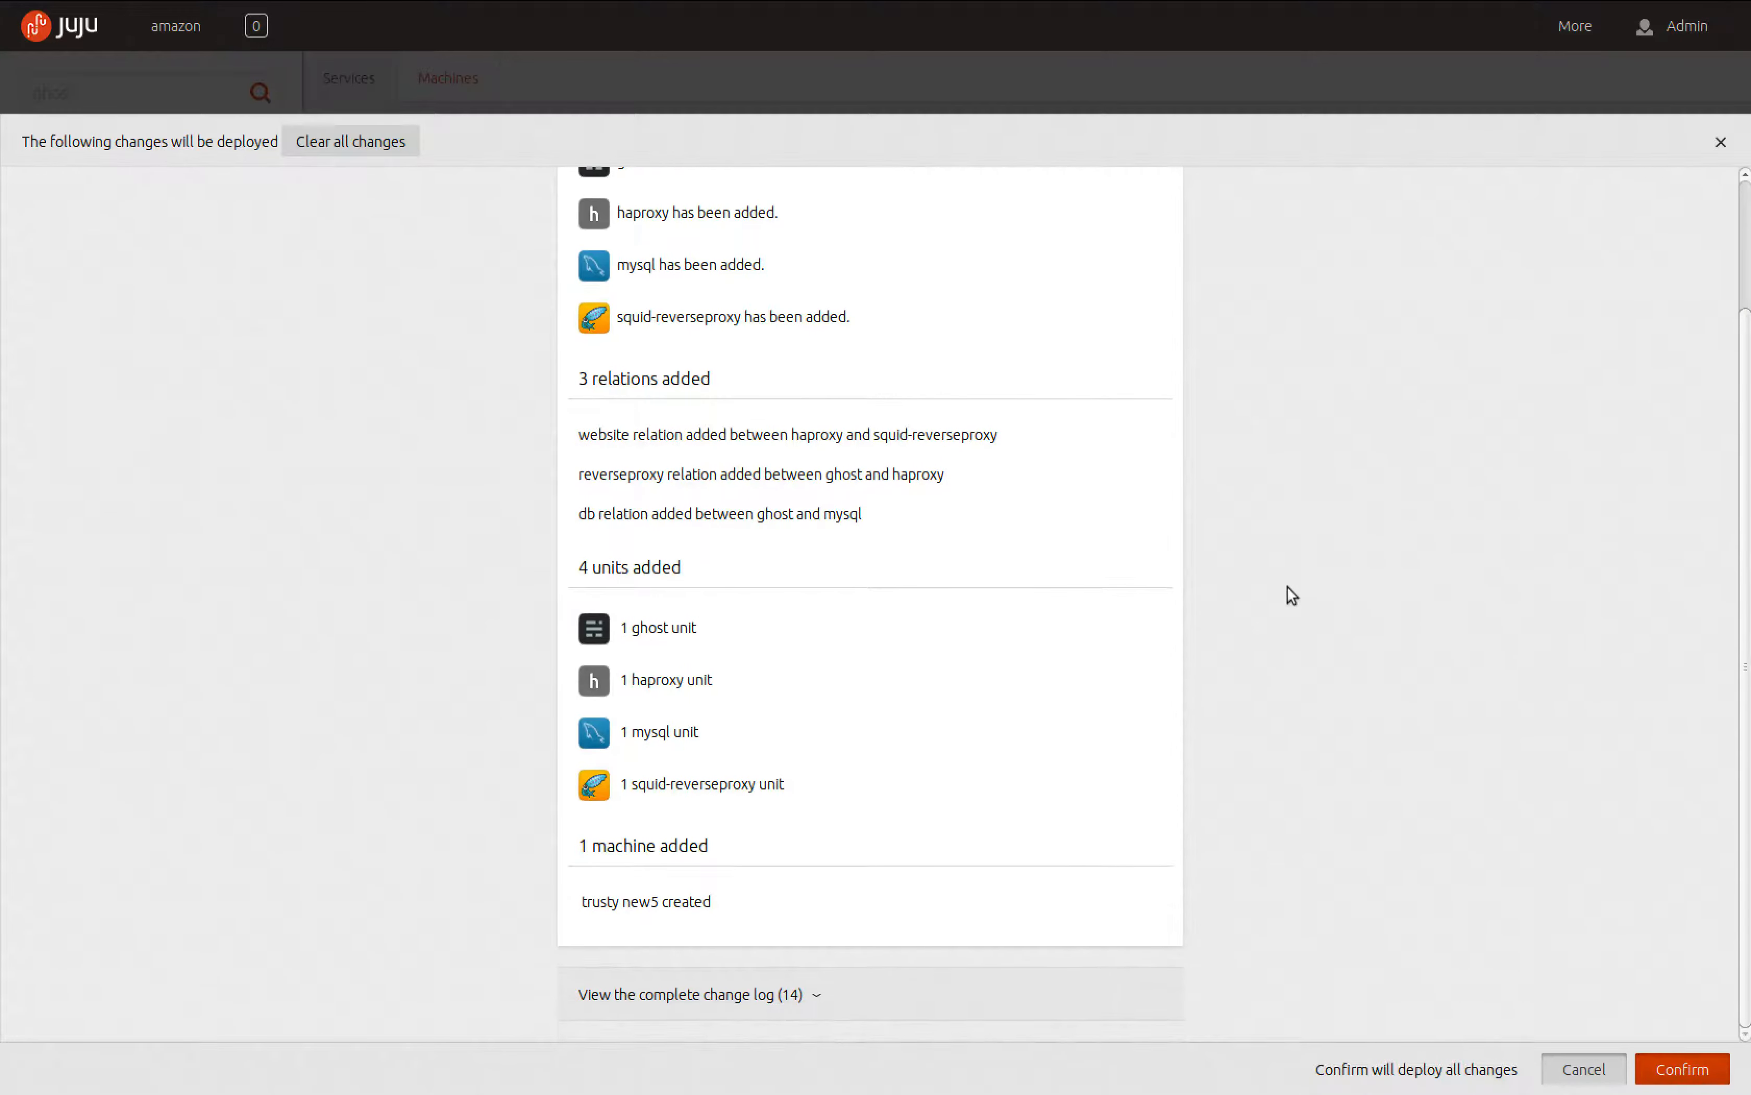
{"action": "left_click", "coordinate": [757, 996]}
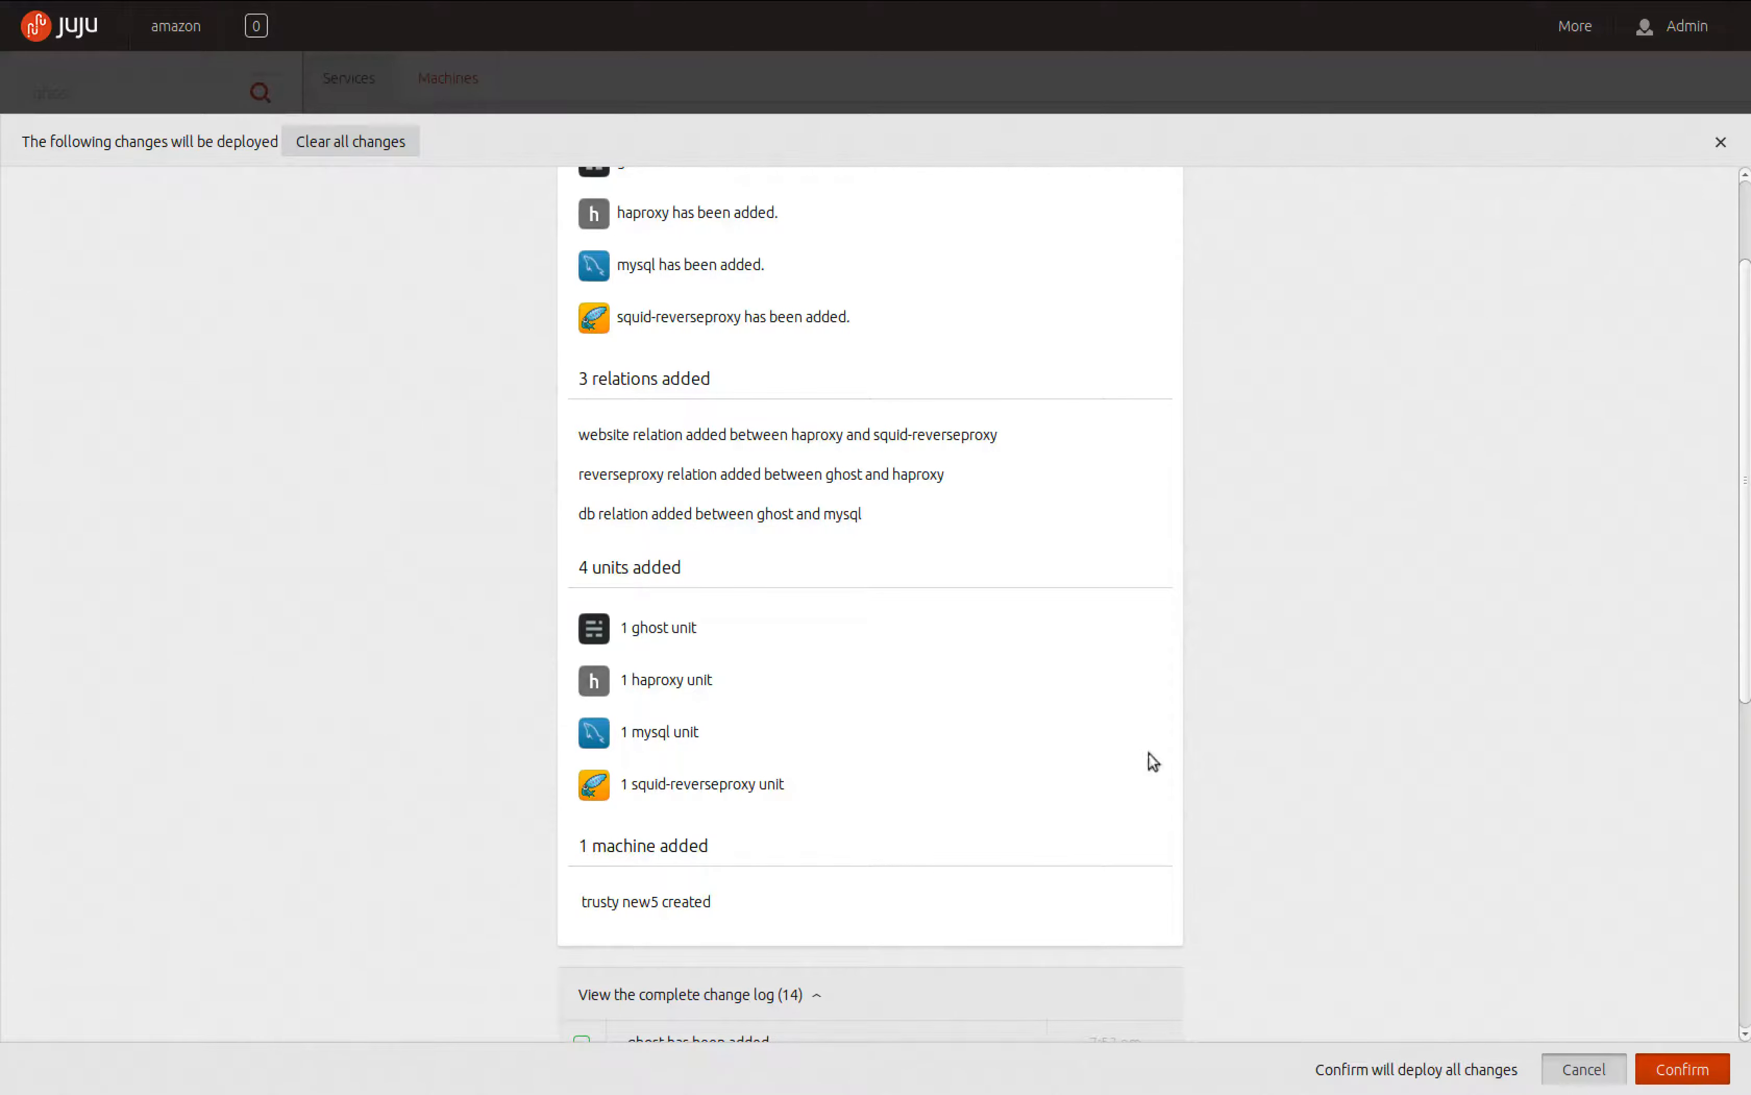
{"action": "scroll", "coordinate": [1169, 747], "scroll_direction": "down", "scroll_amount": 12}
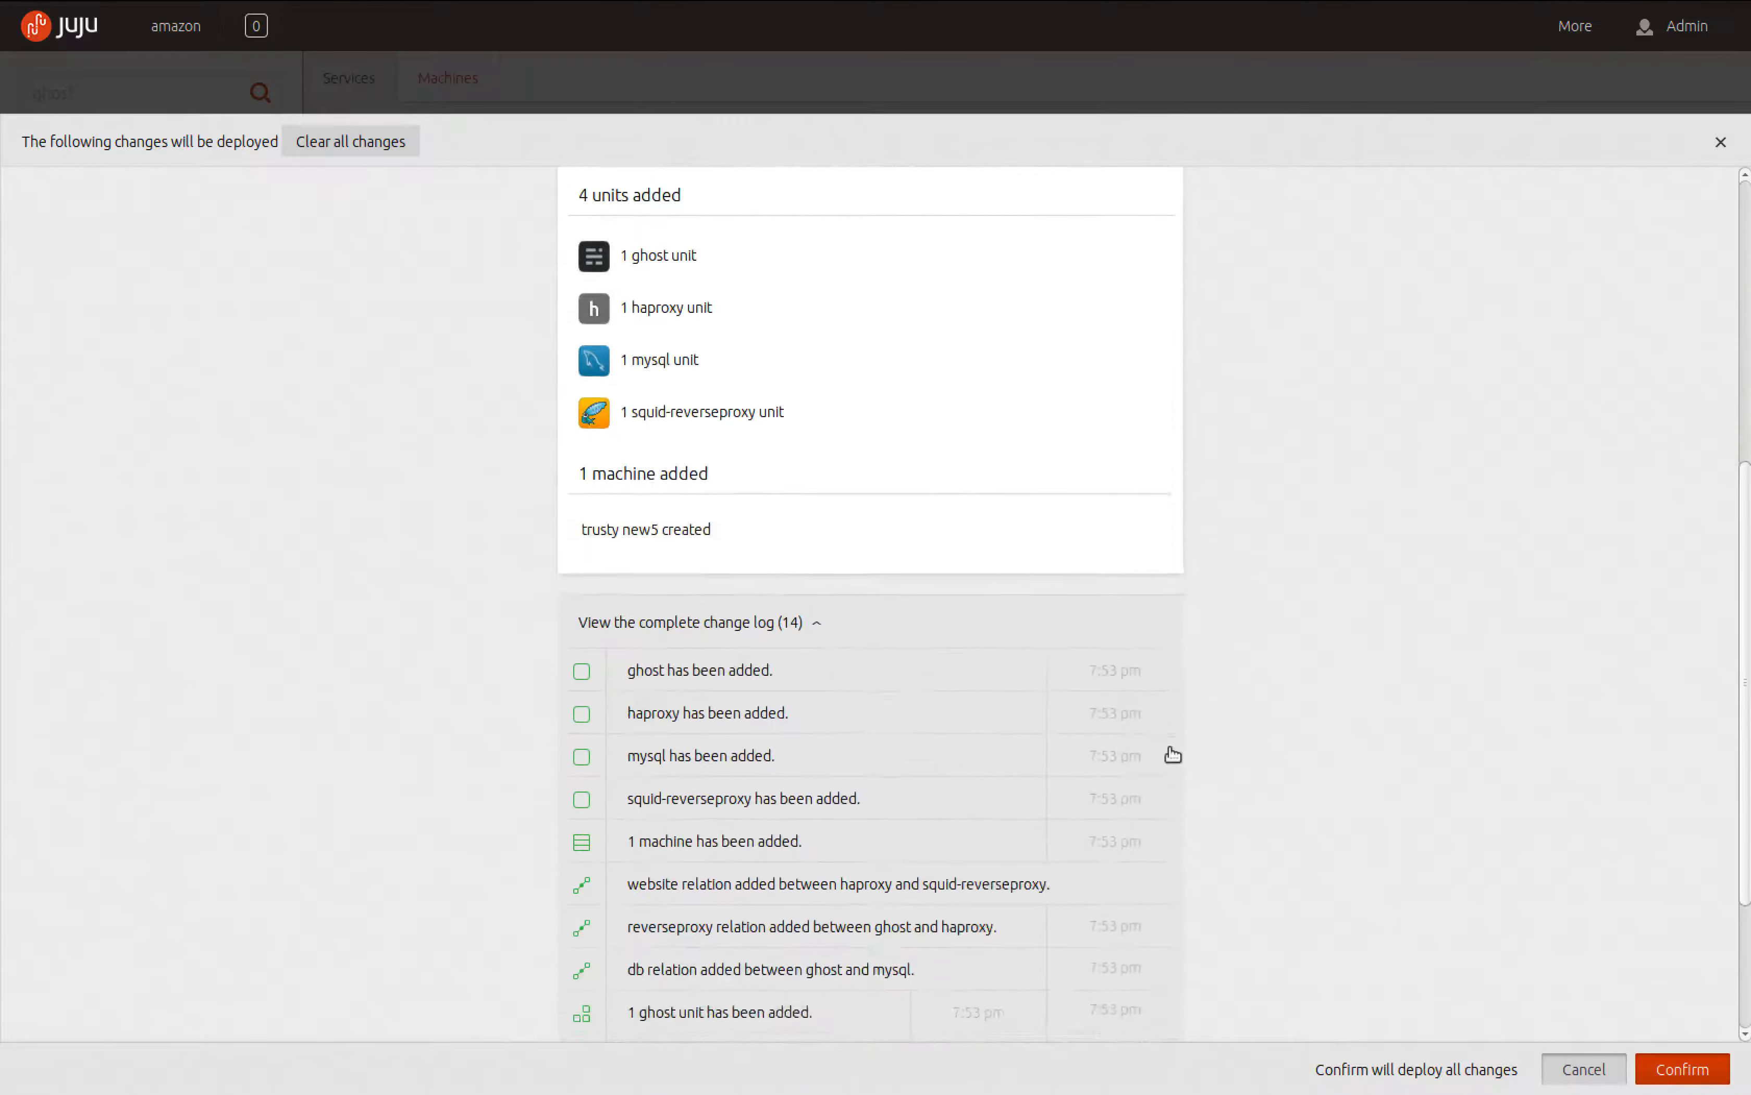
{"action": "scroll", "coordinate": [1169, 747], "scroll_direction": "down", "scroll_amount": 3}
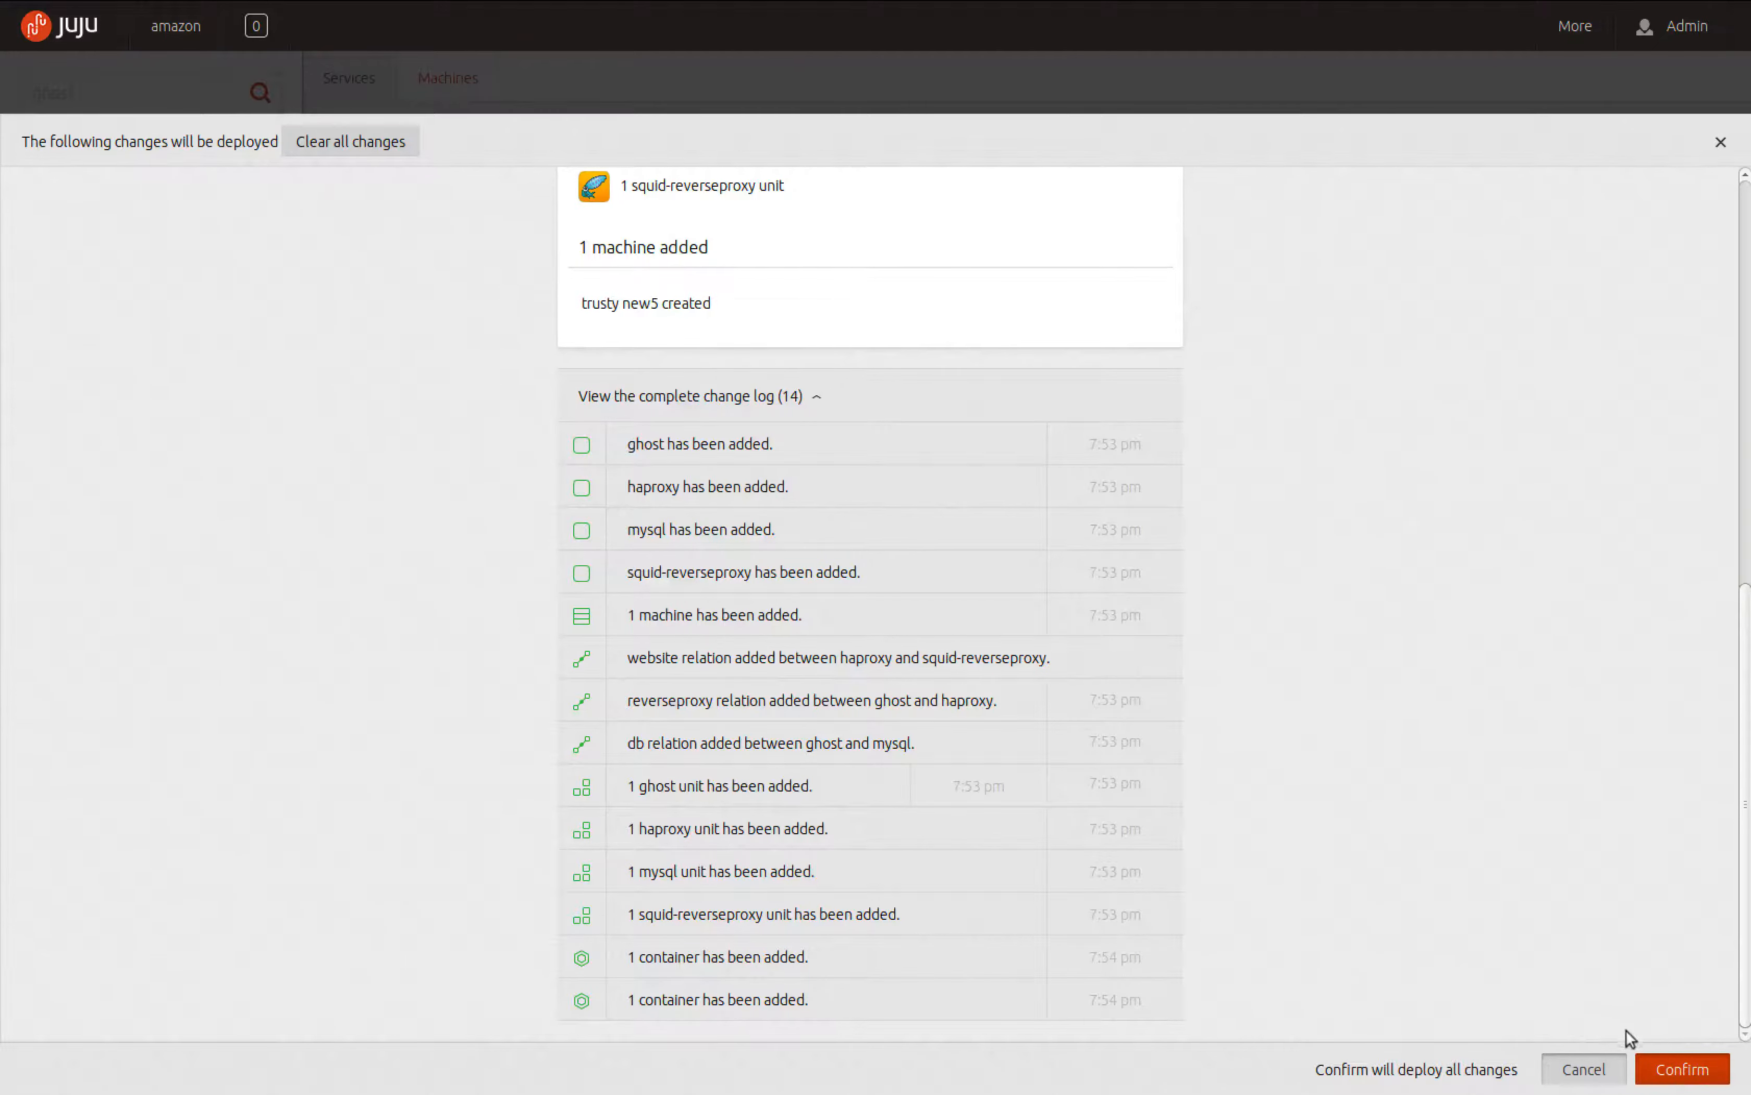
{"action": "left_click", "coordinate": [1668, 1067]}
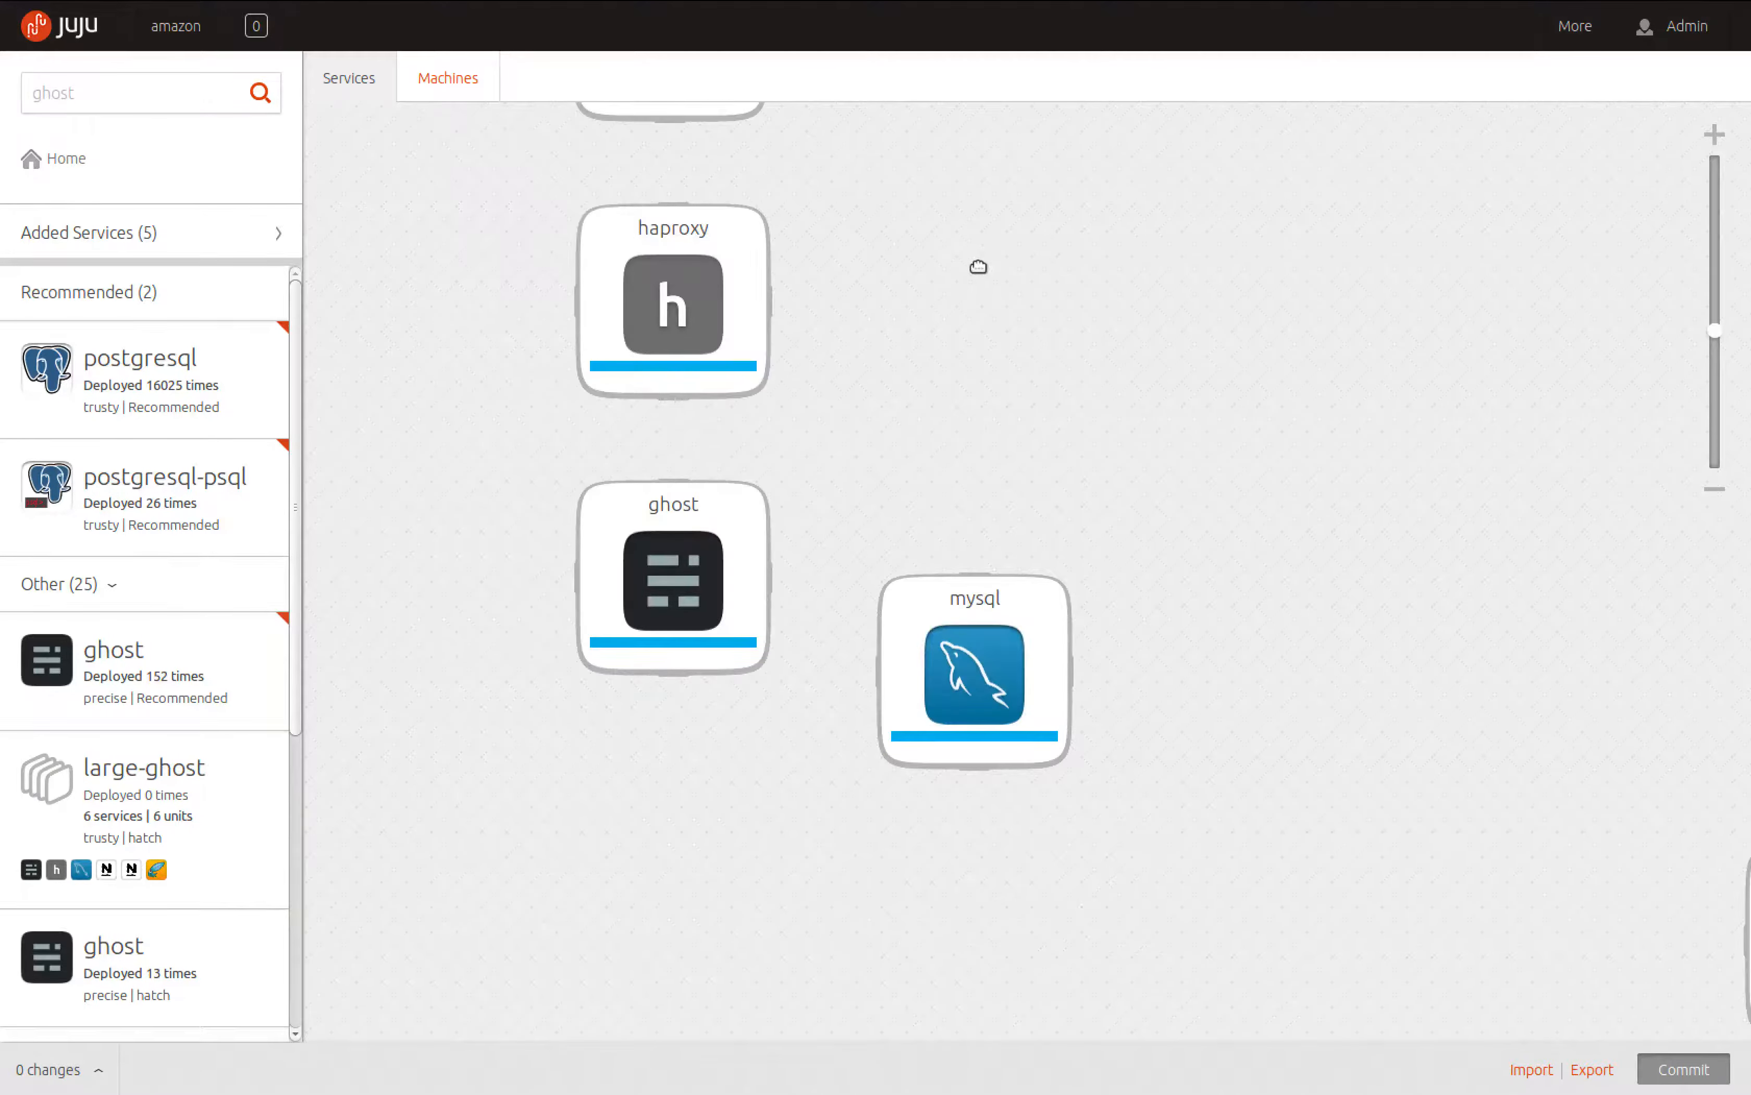
Export the deployed Amazon environment and save it as bundle.yaml
{"action": "left_click_drag", "start_coordinate": [856, 185], "coordinate": [1008, 394]}
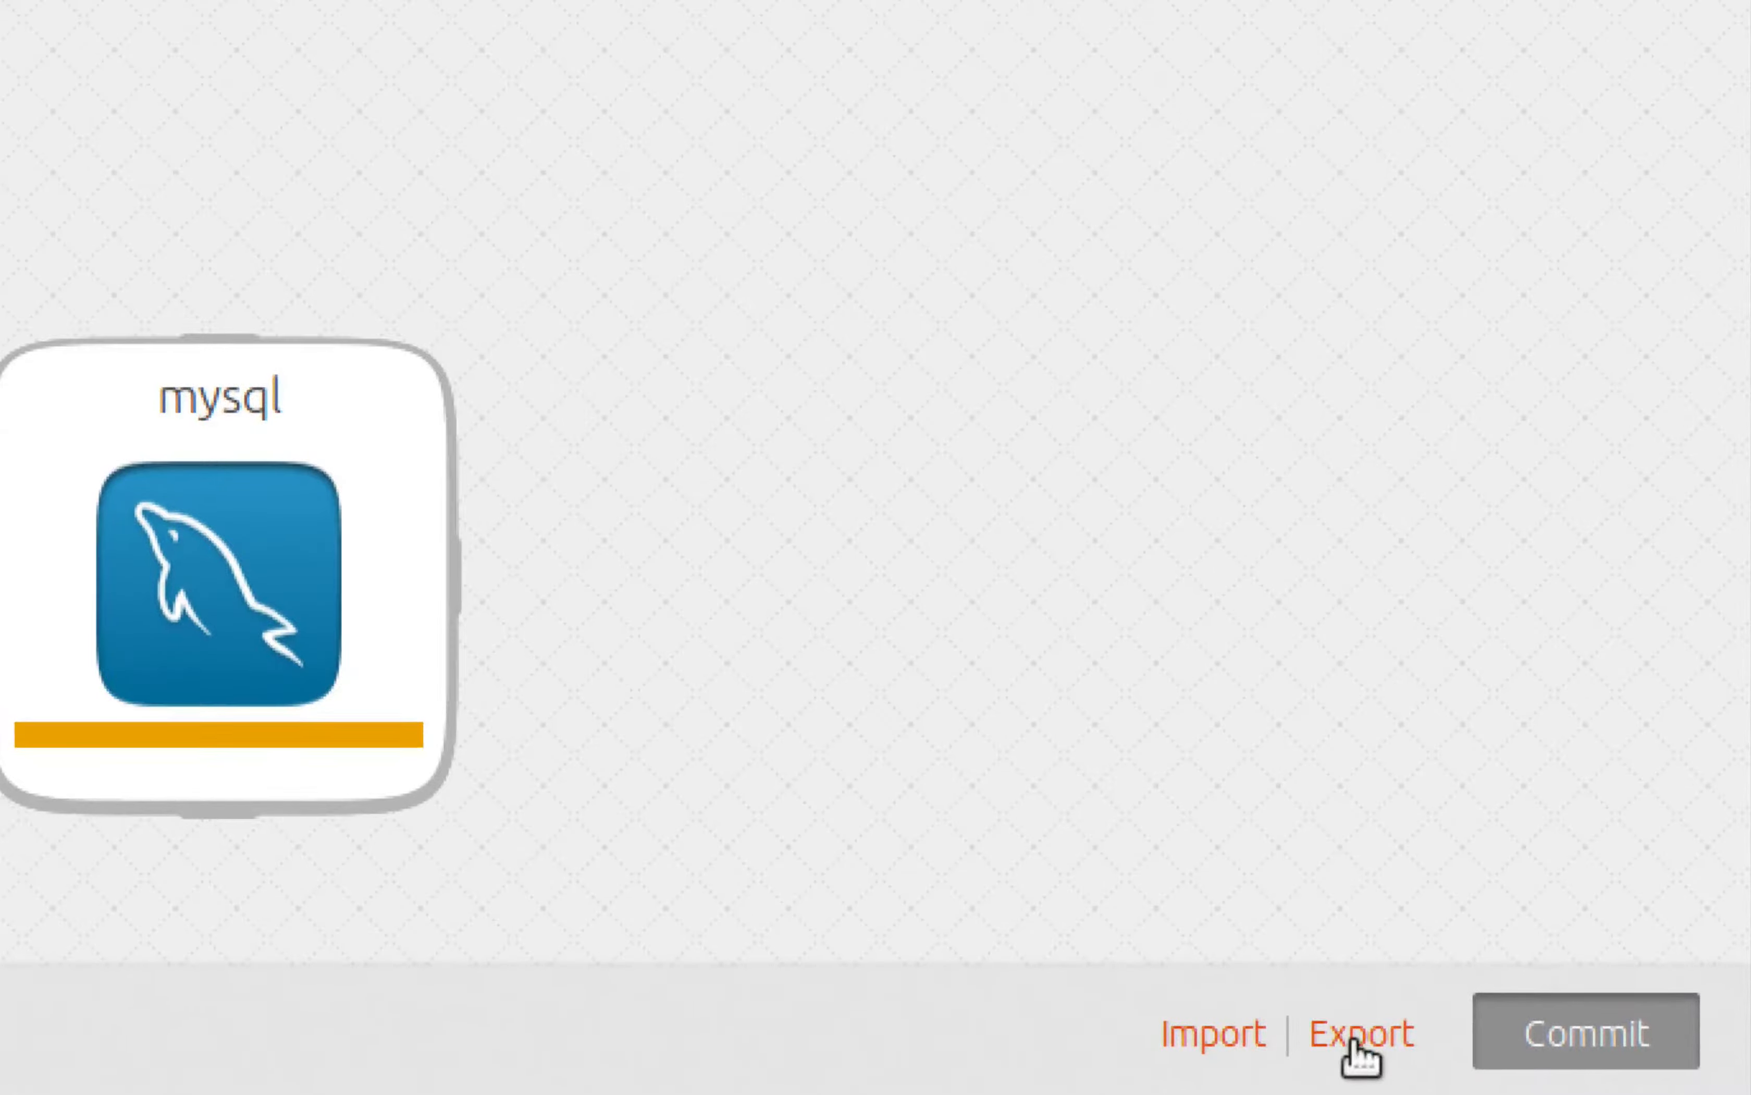
{"action": "left_click", "coordinate": [1353, 1039]}
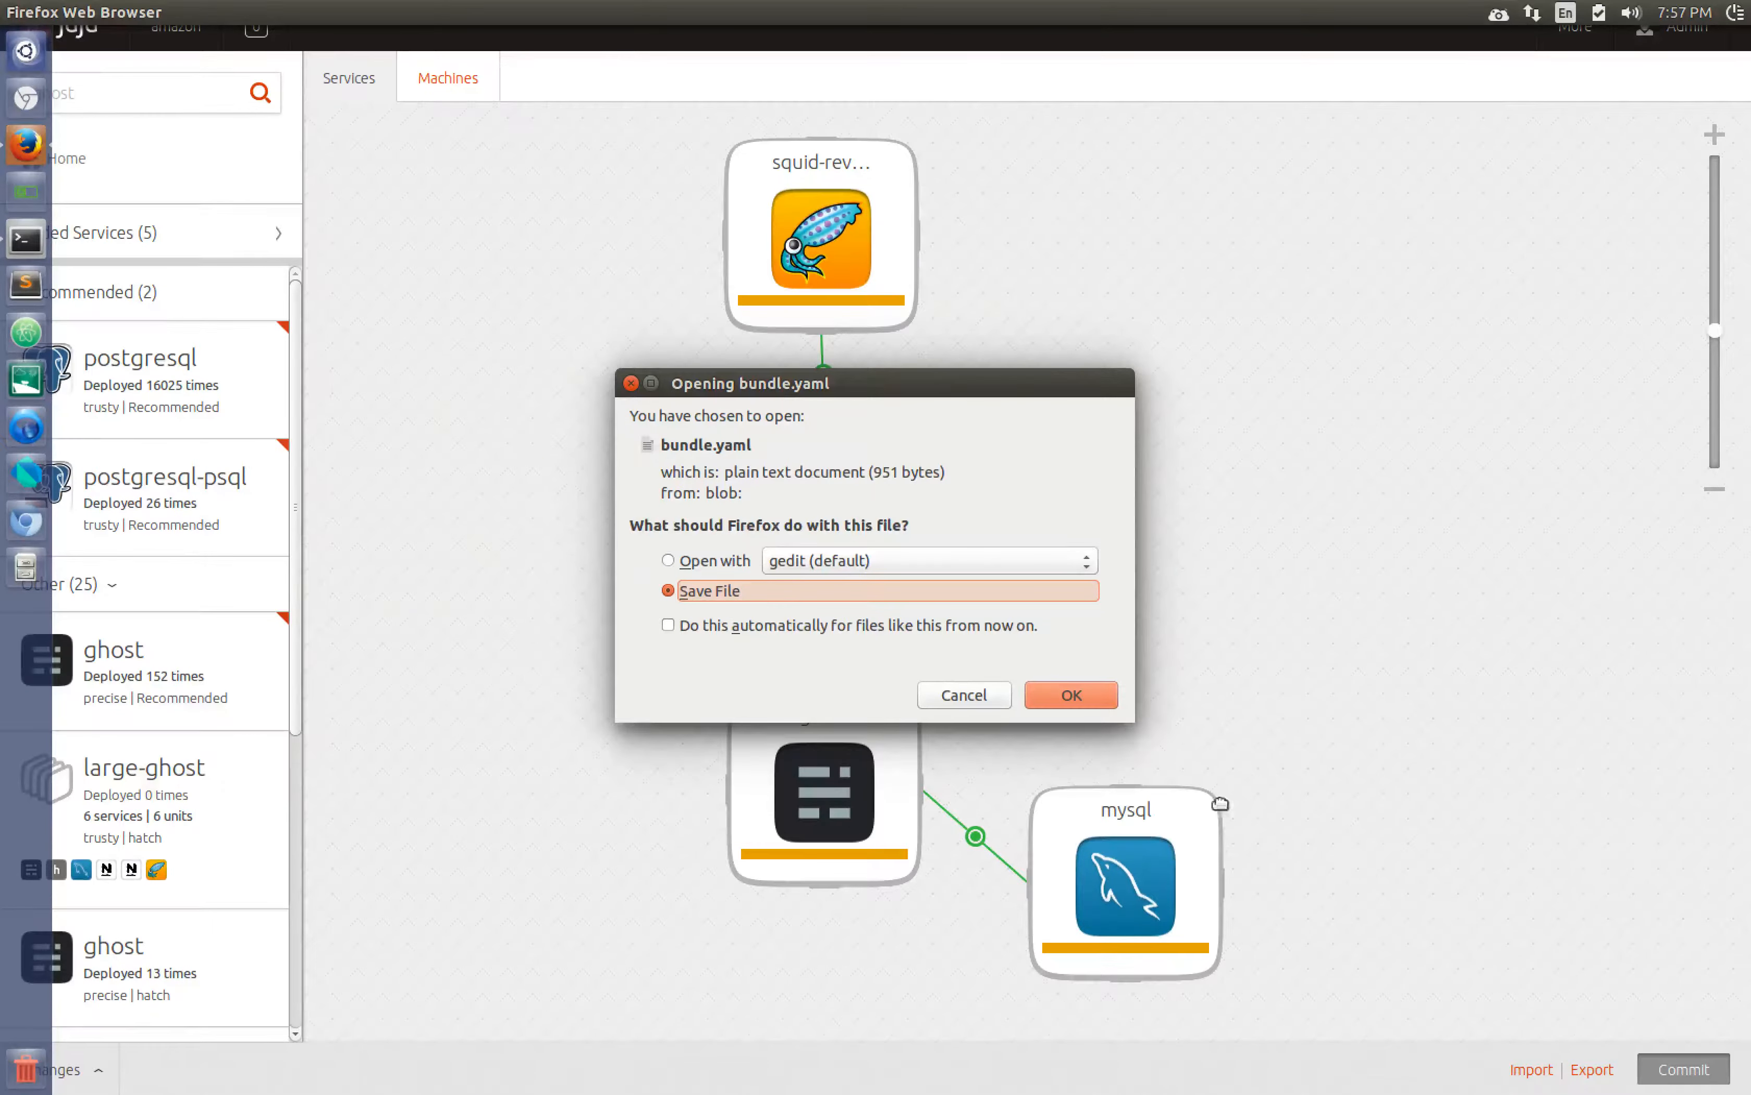
{"action": "left_click", "coordinate": [1094, 699]}
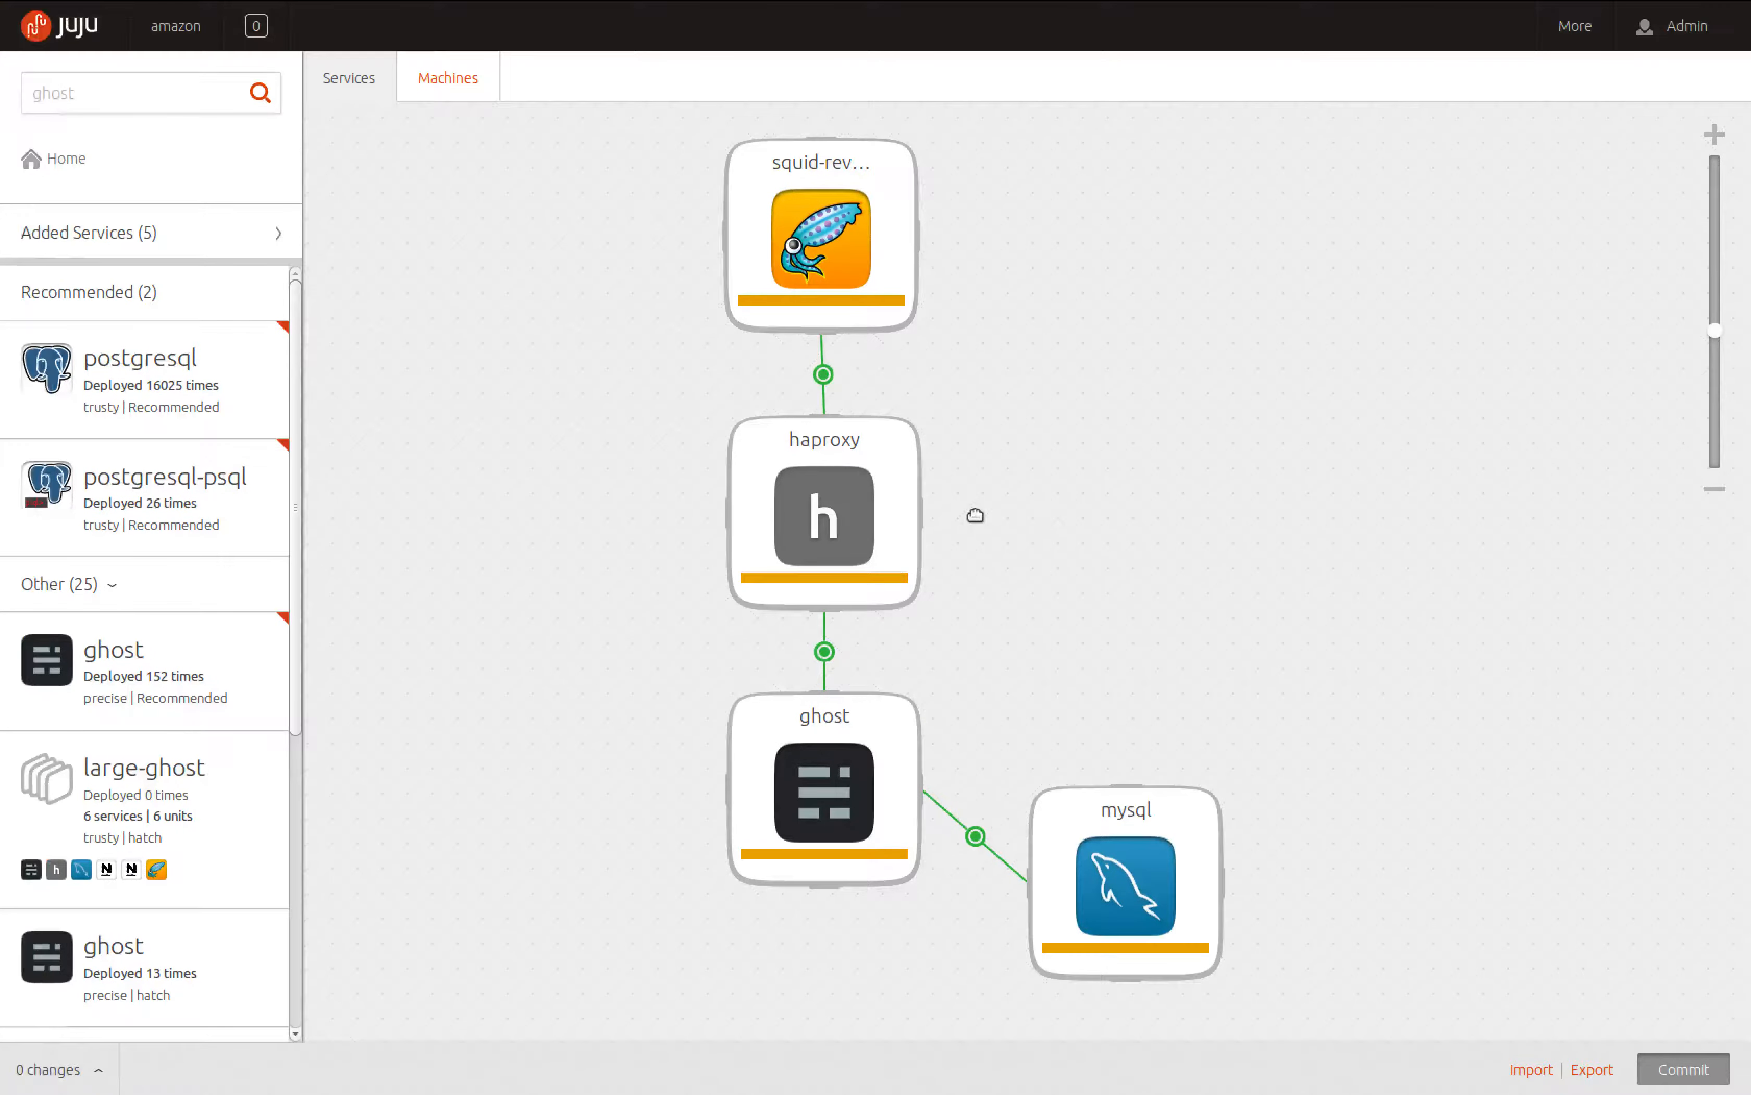
Examine how the units are placed on machine 1 and its containers, and return to the services view
{"action": "left_click", "coordinate": [463, 89]}
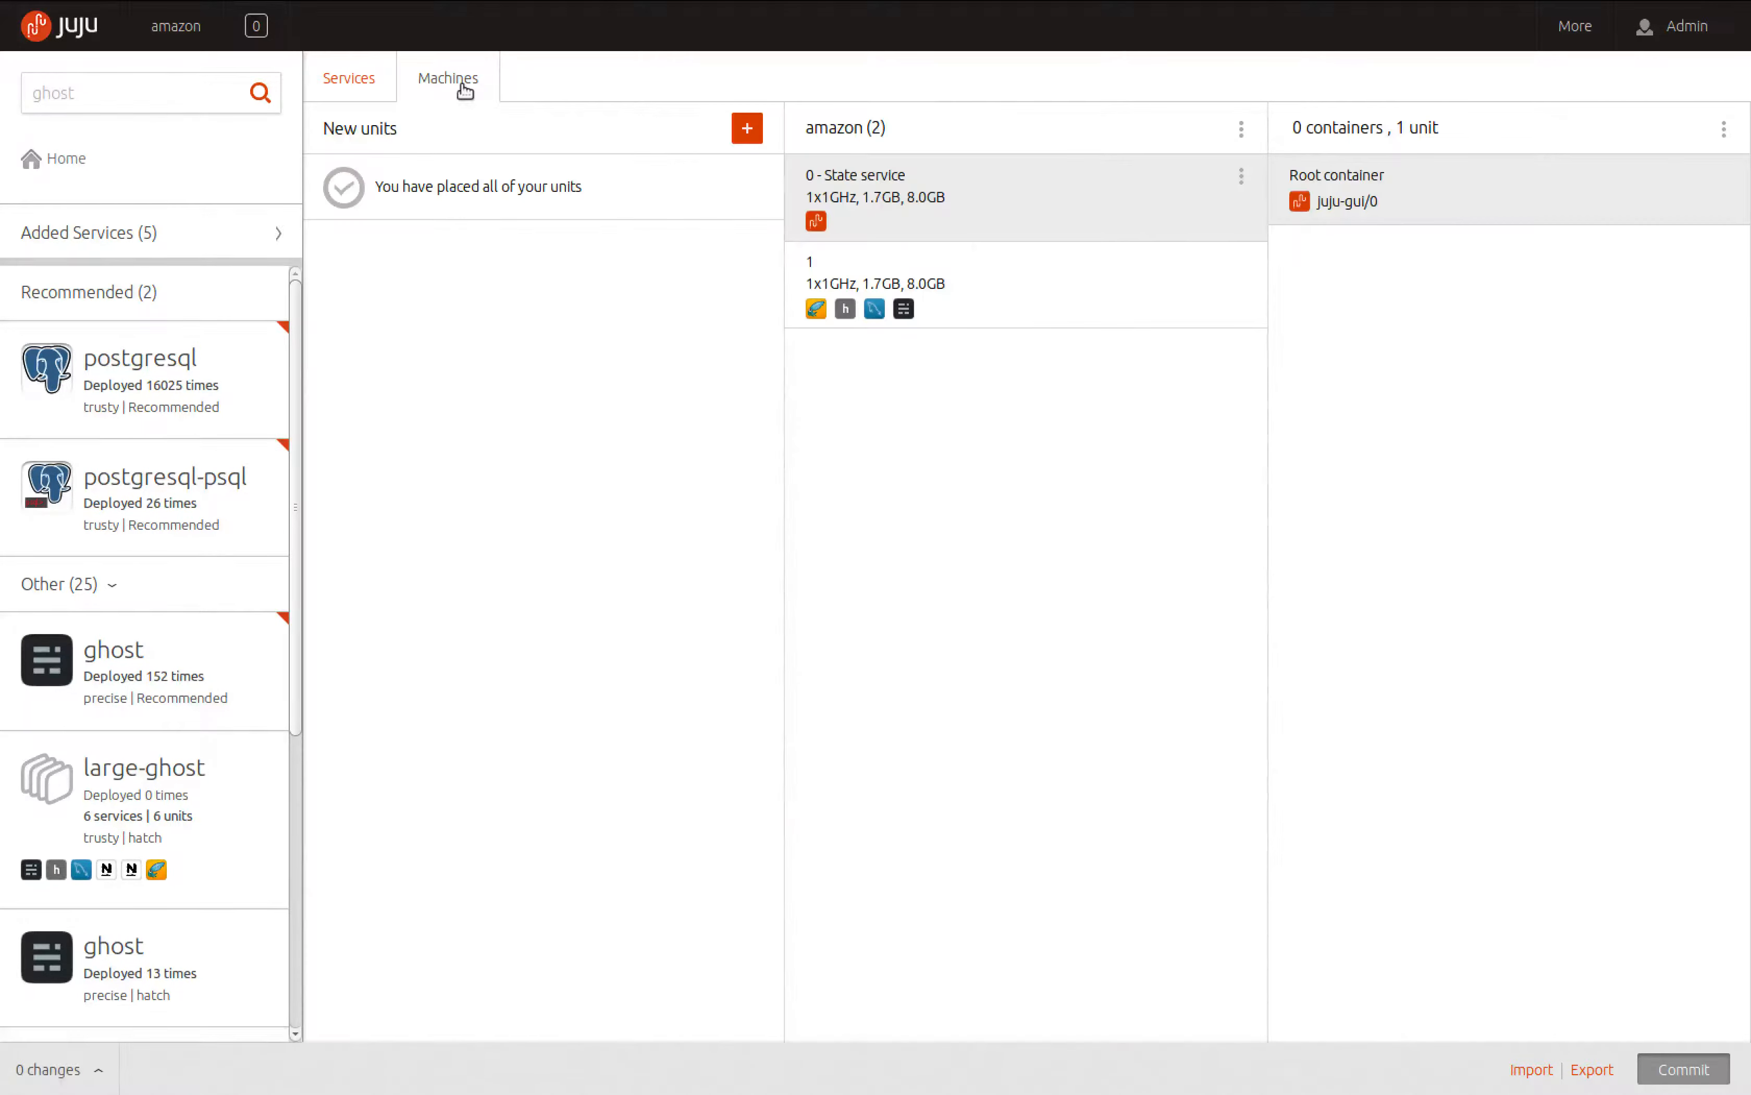
{"action": "left_click", "coordinate": [1006, 277]}
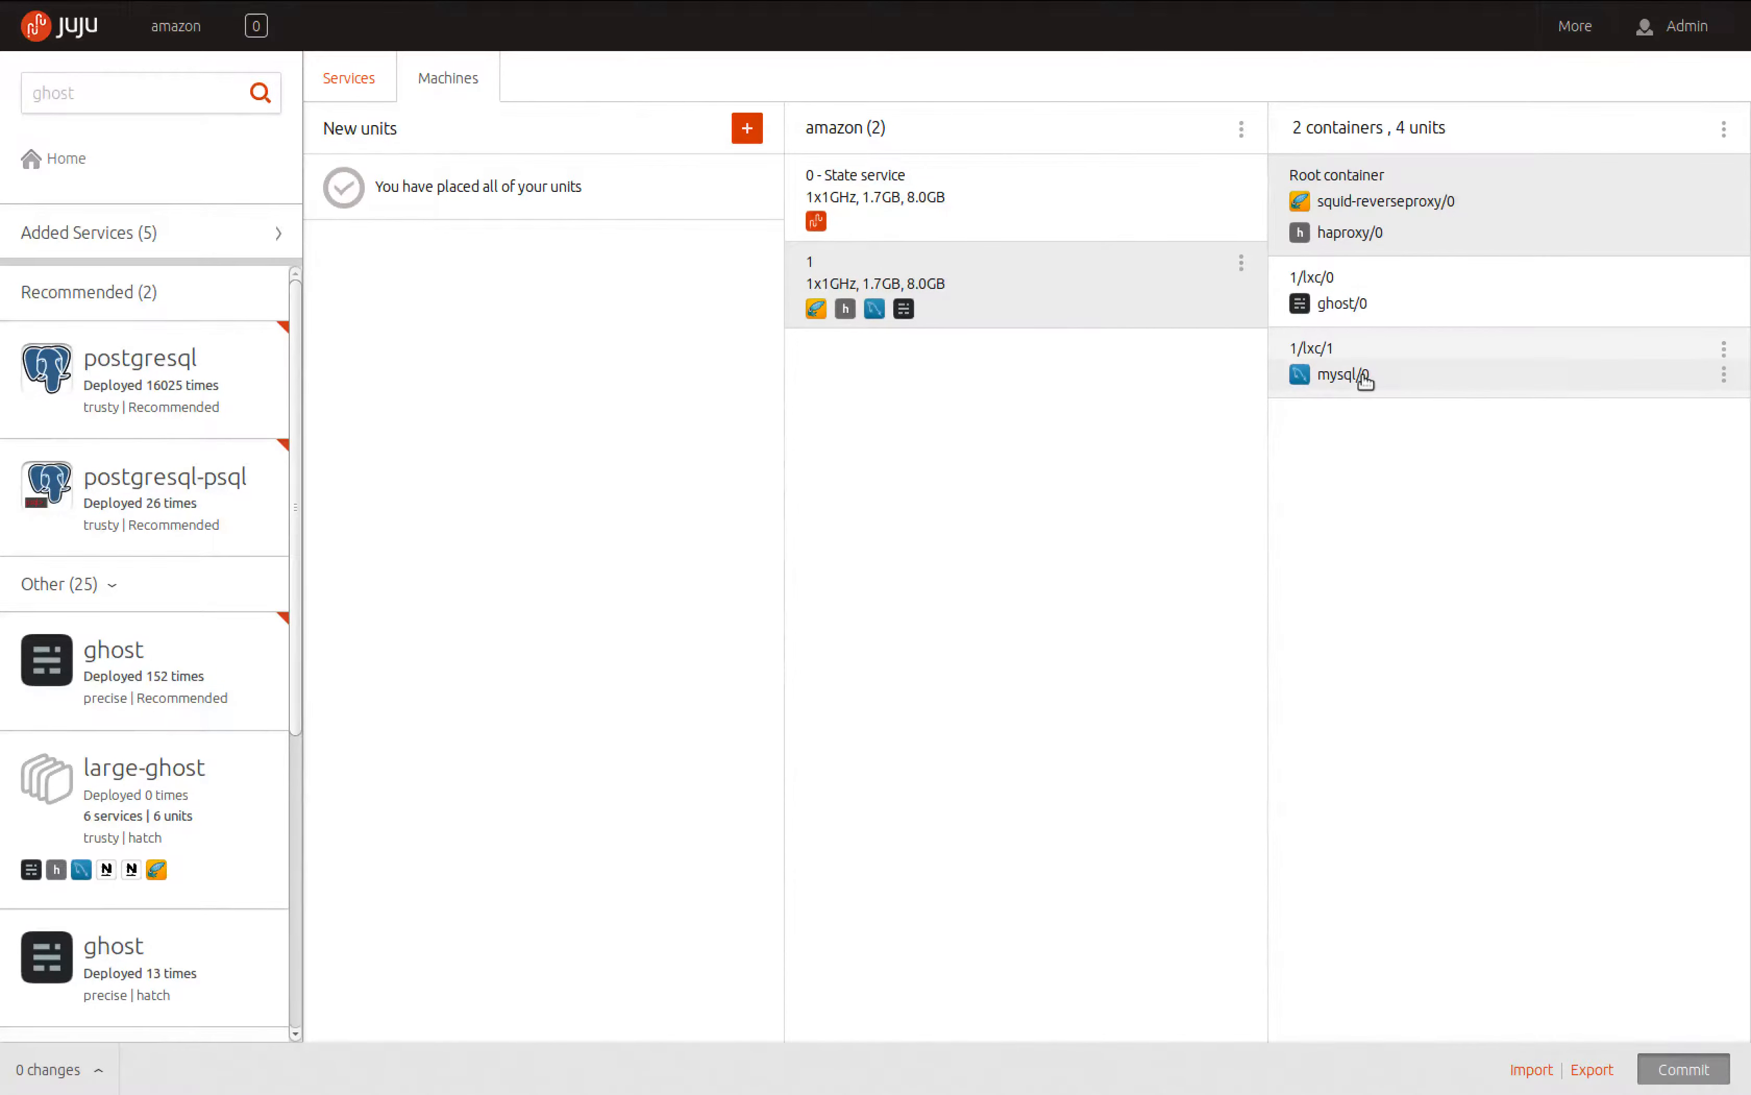
{"action": "left_click", "coordinate": [352, 89]}
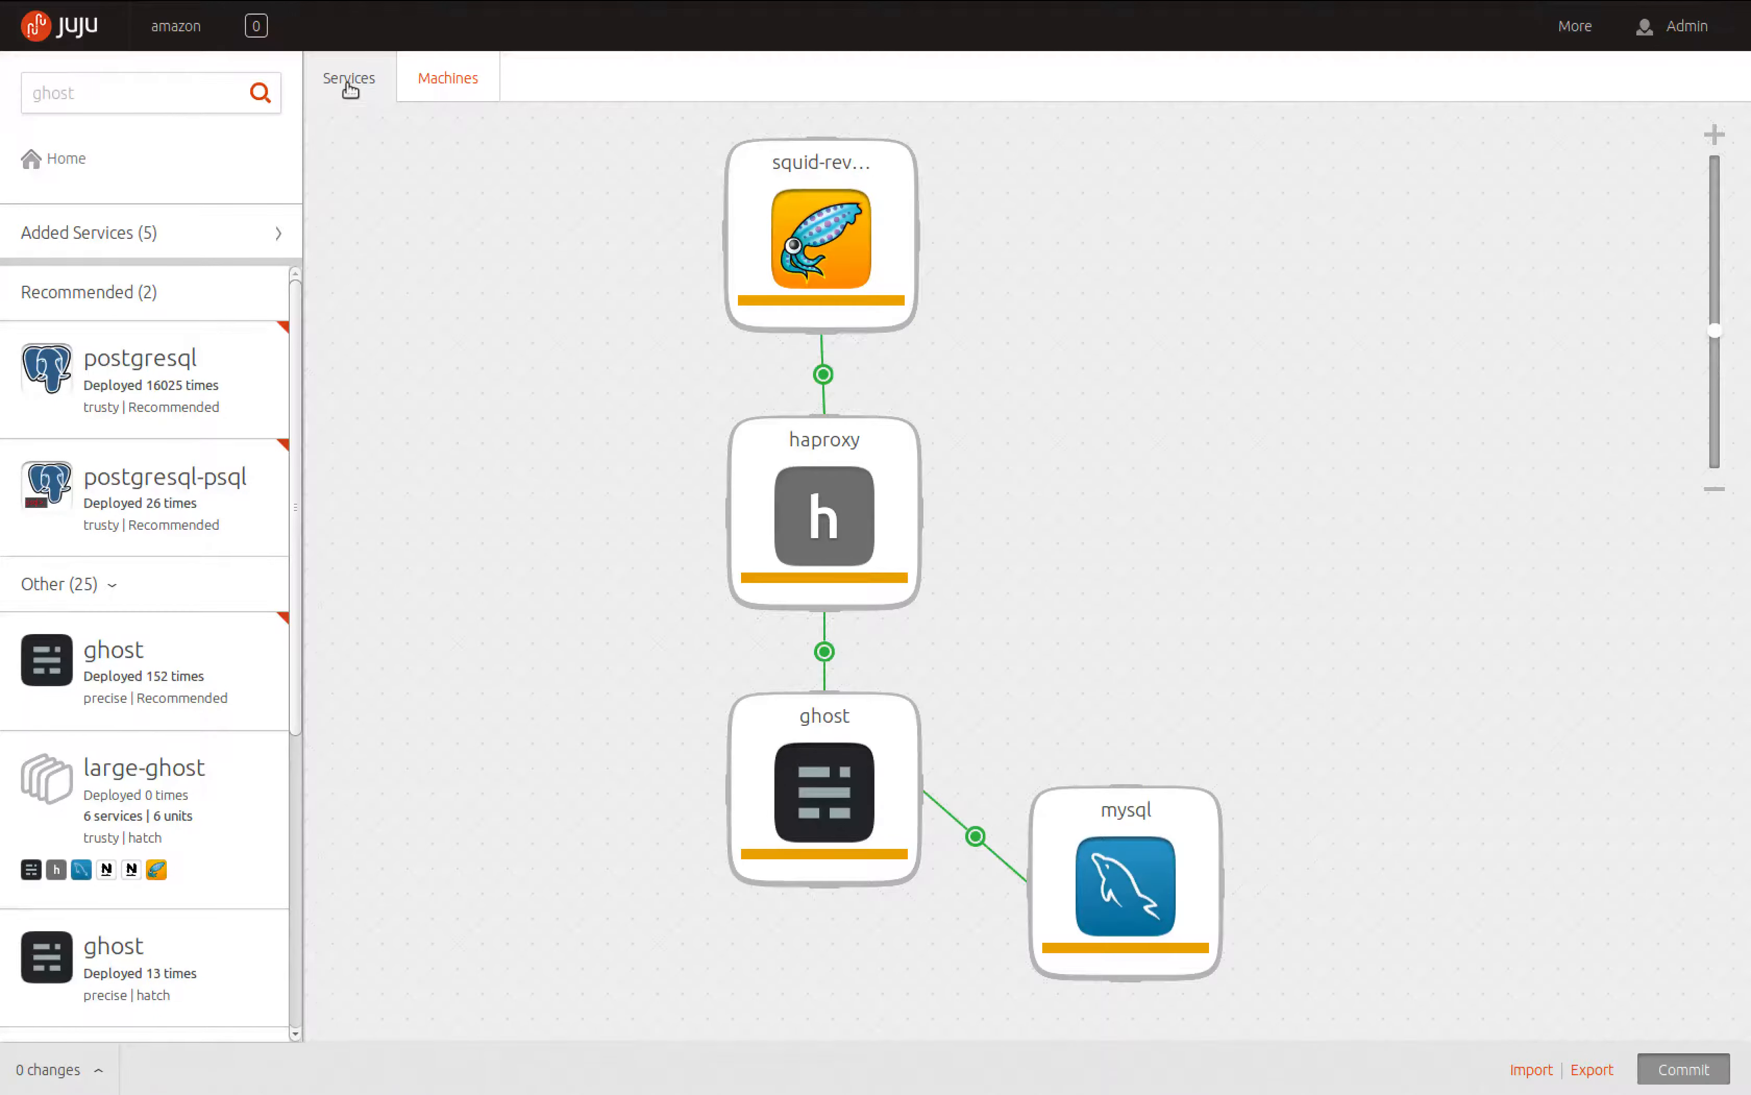
Switch to the local environment's Juju session and import bundle.yaml from the Downloads folder
{"action": "mouse_move", "coordinate": [160, 15]}
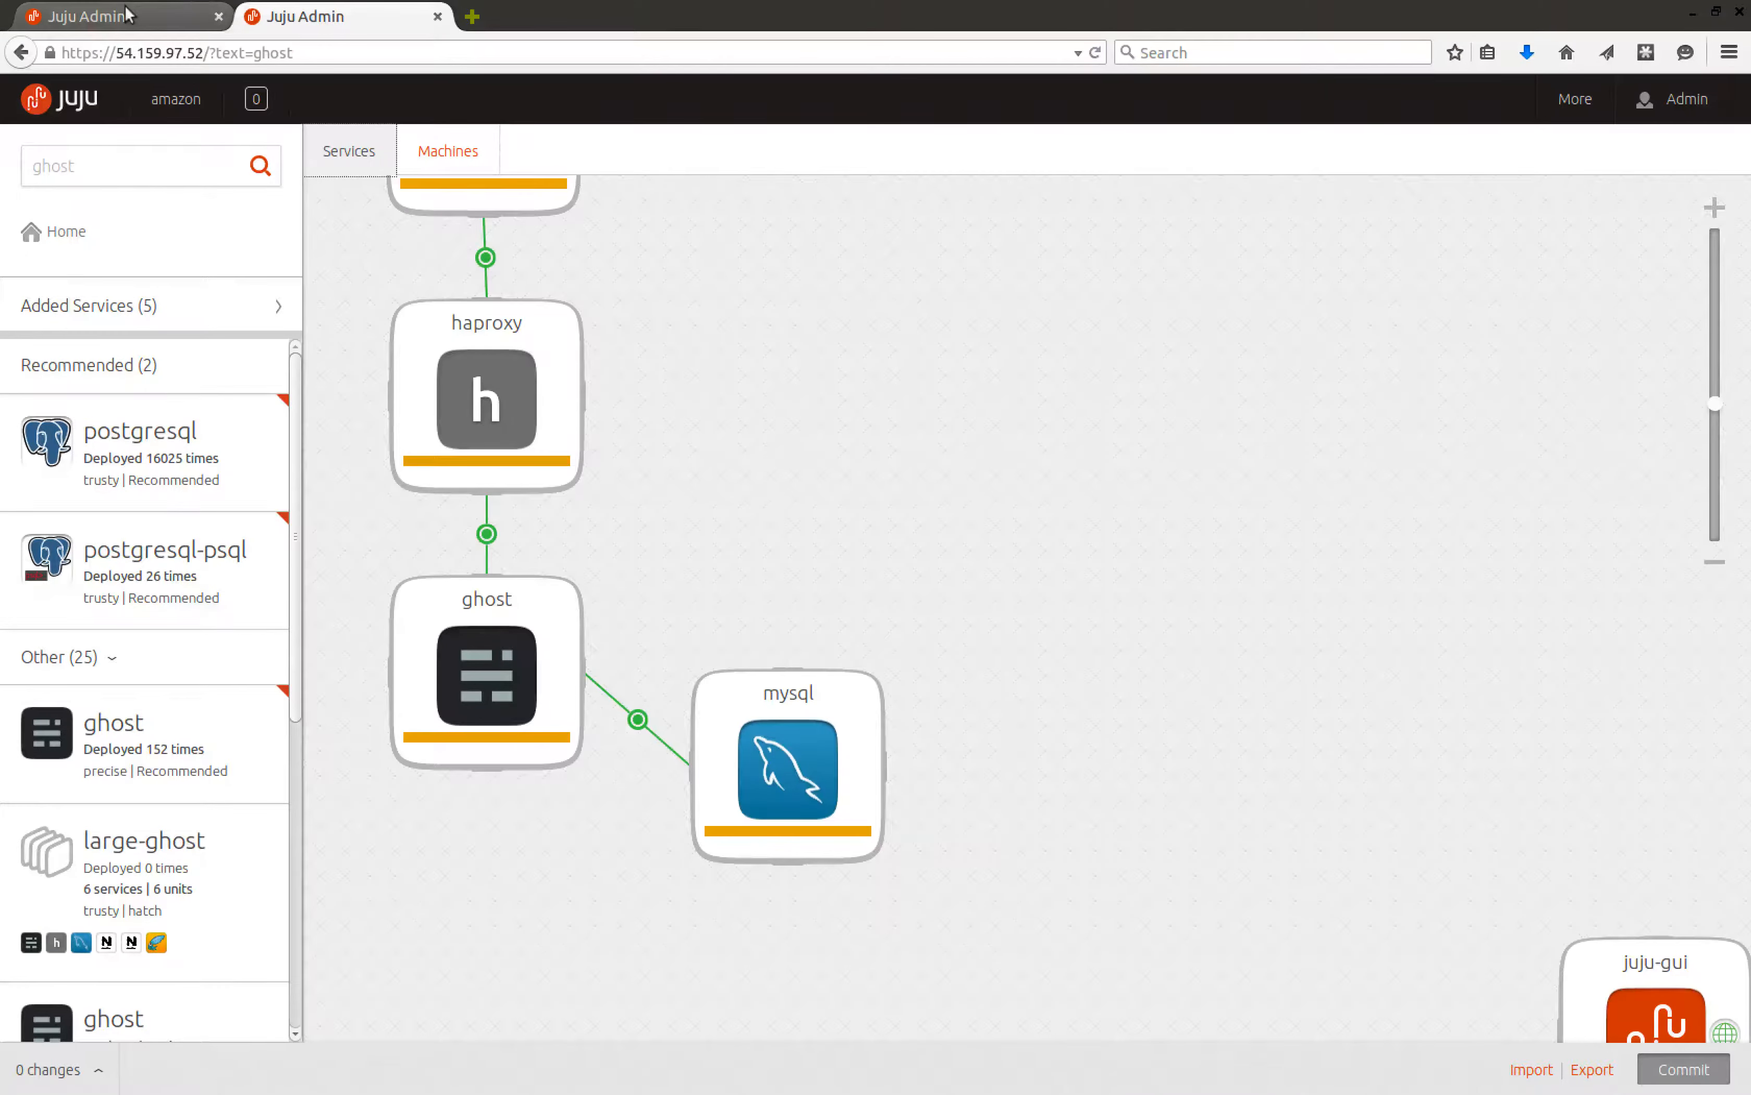
{"action": "left_click", "coordinate": [125, 15]}
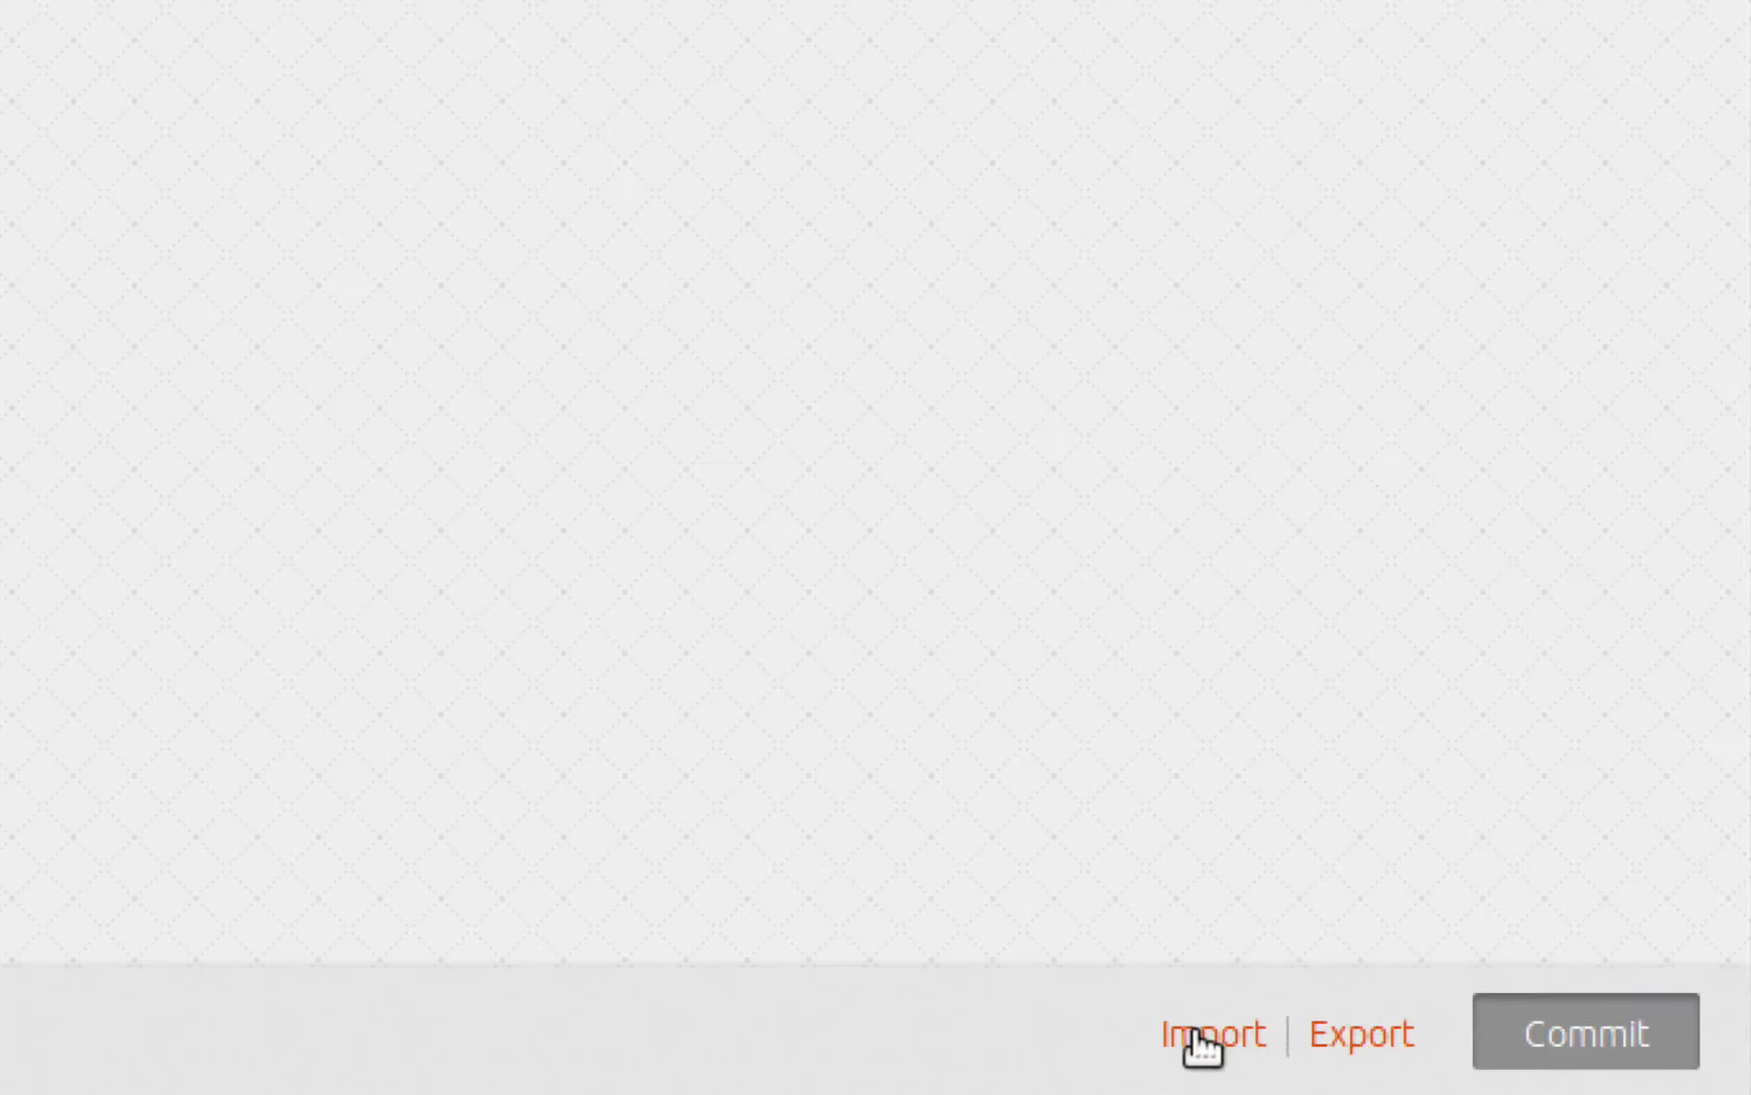
{"action": "left_click", "coordinate": [1195, 1031]}
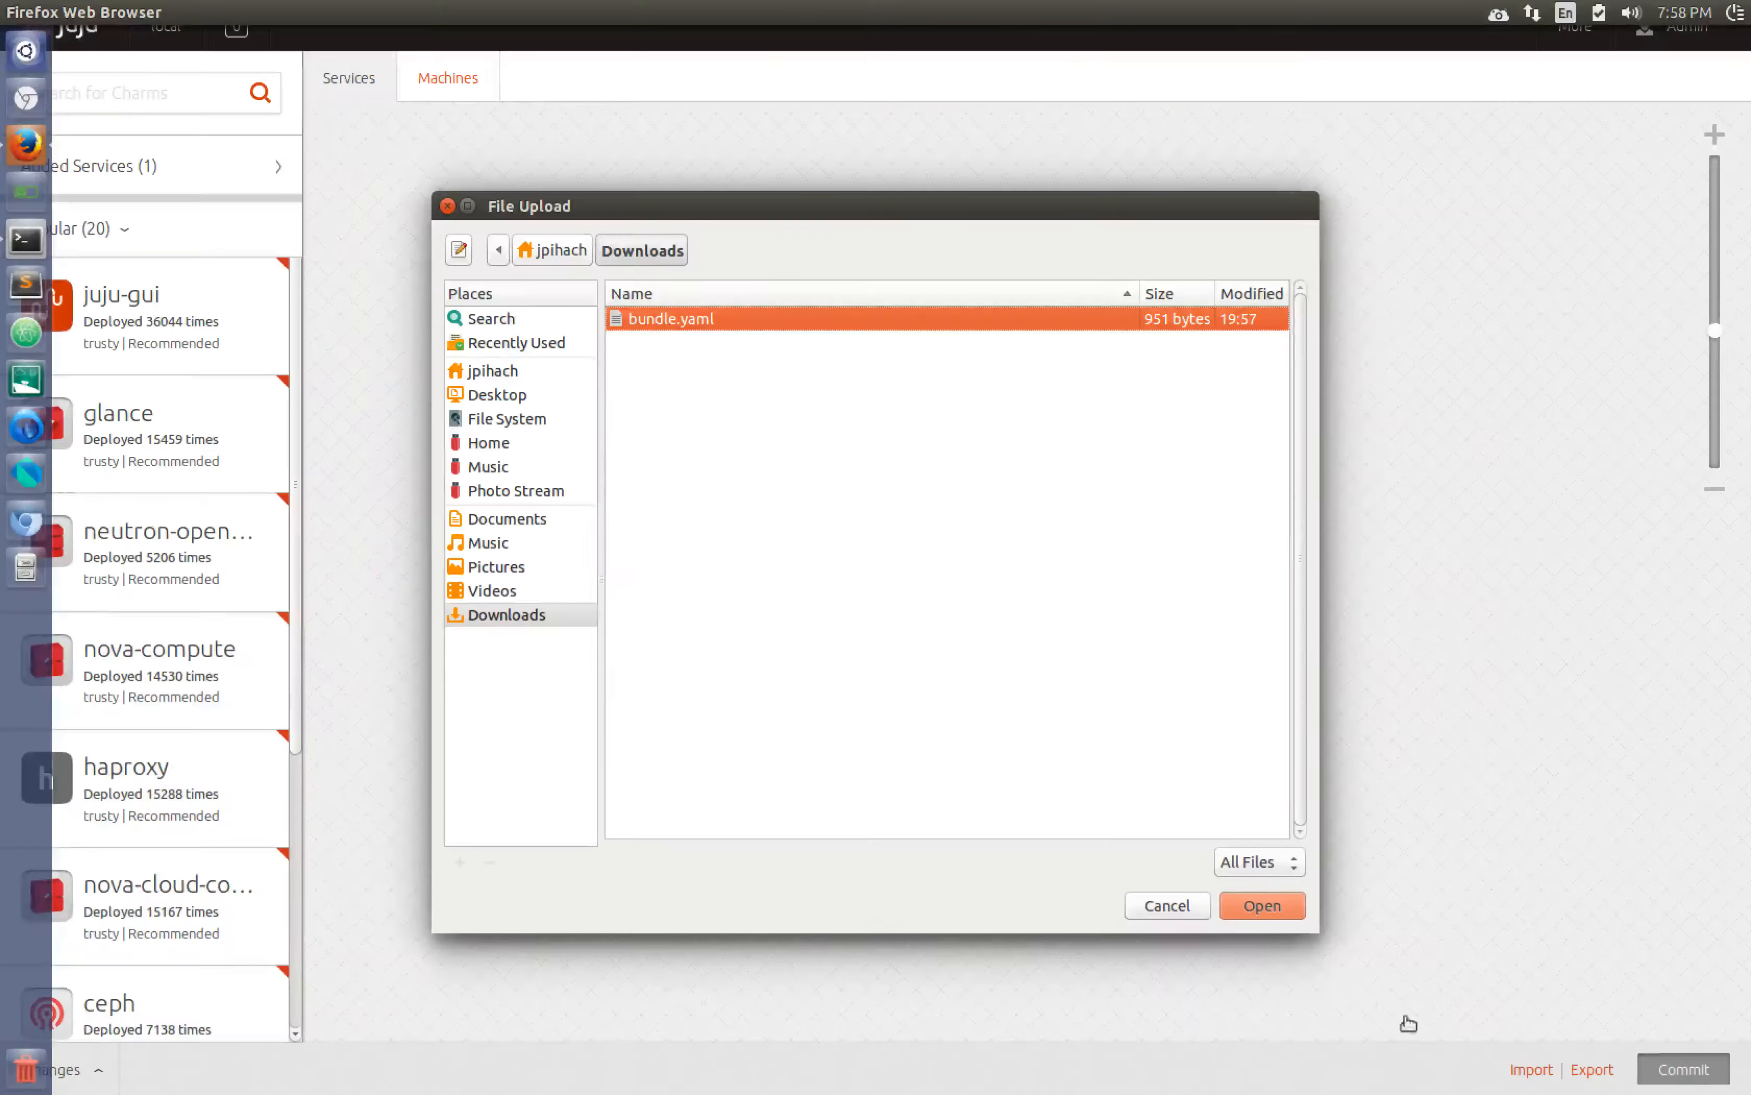
{"action": "left_click", "coordinate": [1258, 903]}
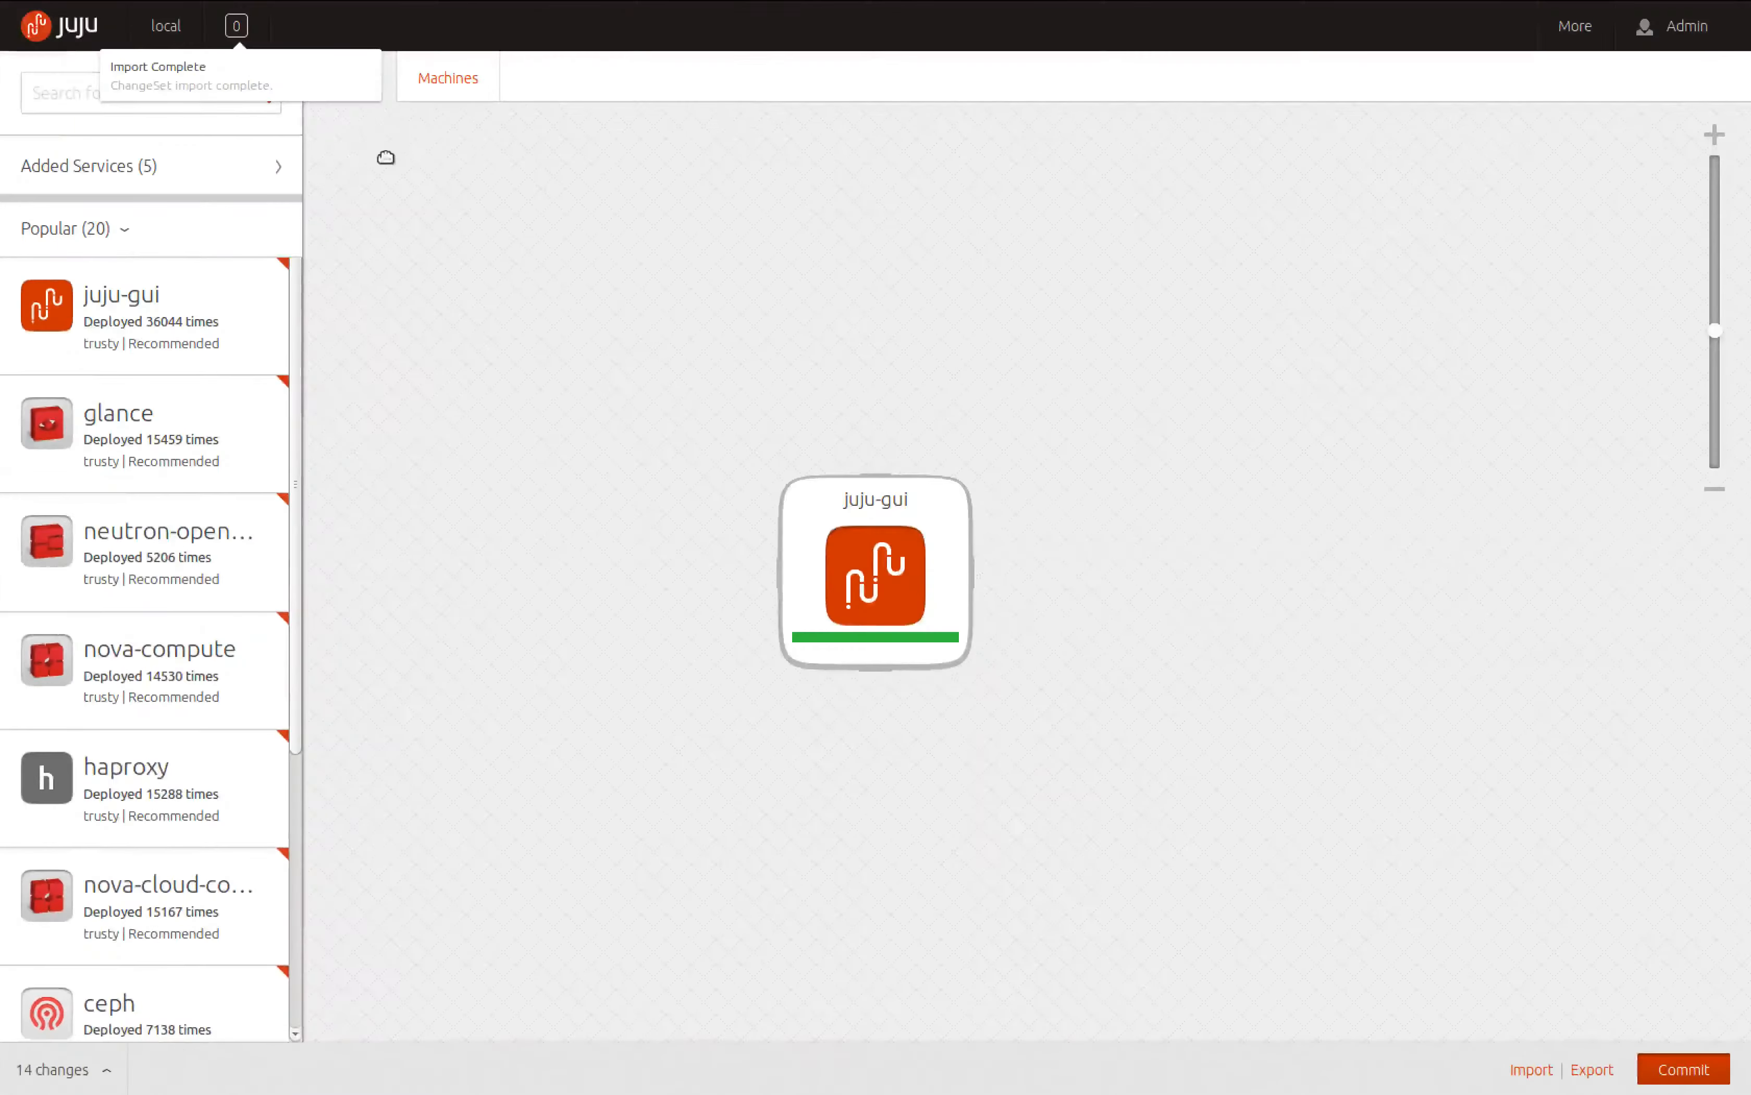
{"action": "left_click_drag", "start_coordinate": [375, 157], "coordinate": [1427, 756]}
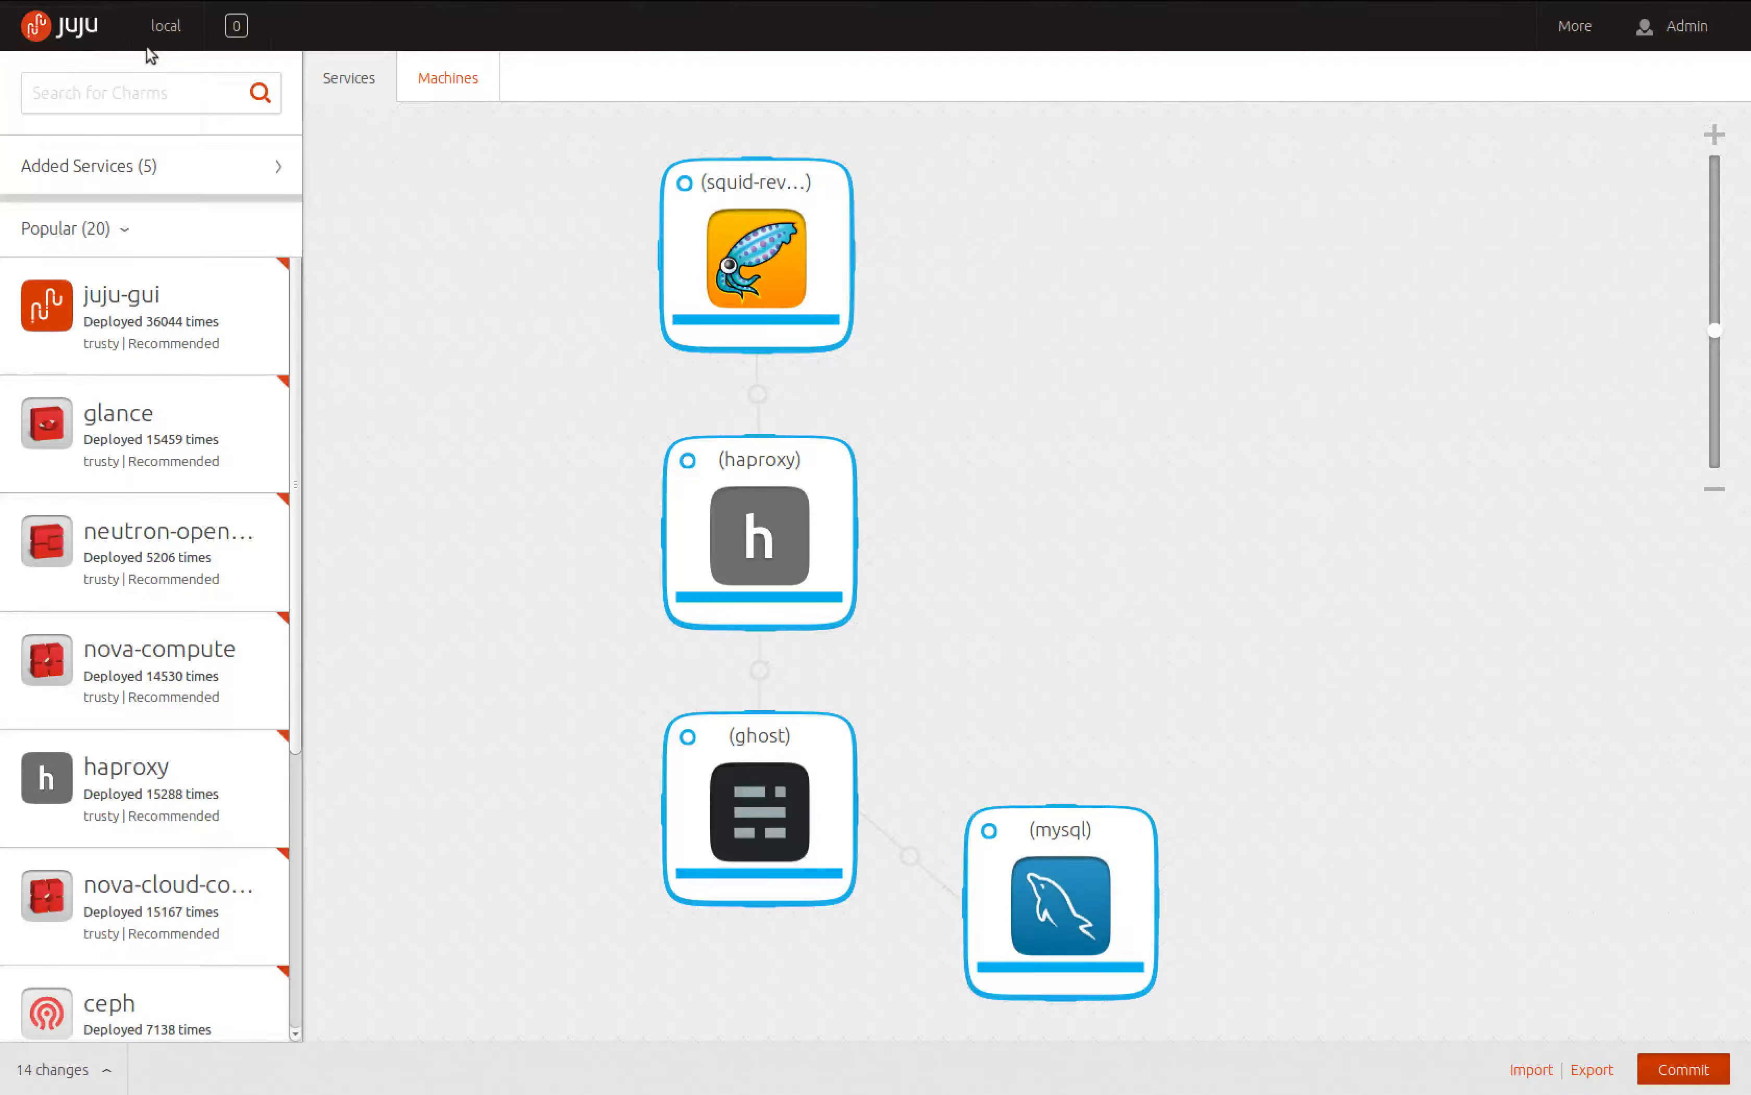
Examine the imported unit and container placement on machine new0, and return to the services view
{"action": "left_click", "coordinate": [431, 75]}
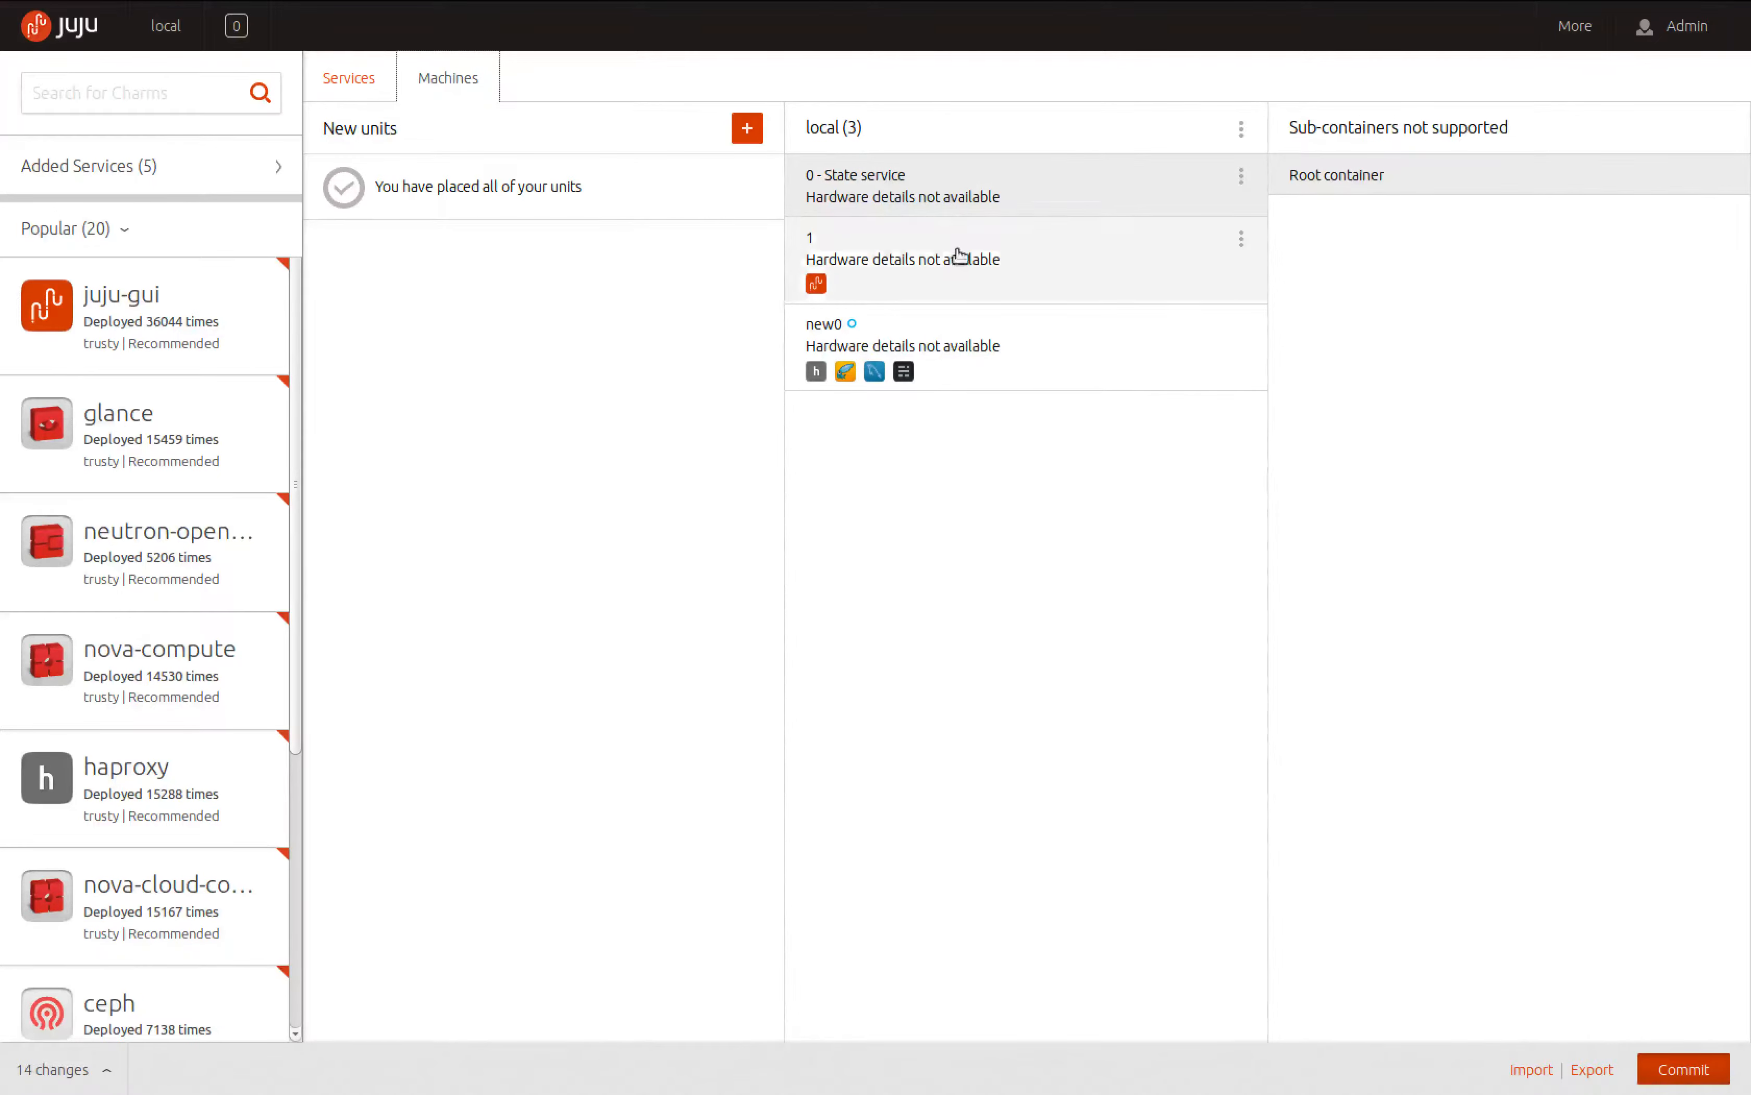
{"action": "left_click", "coordinate": [1088, 338]}
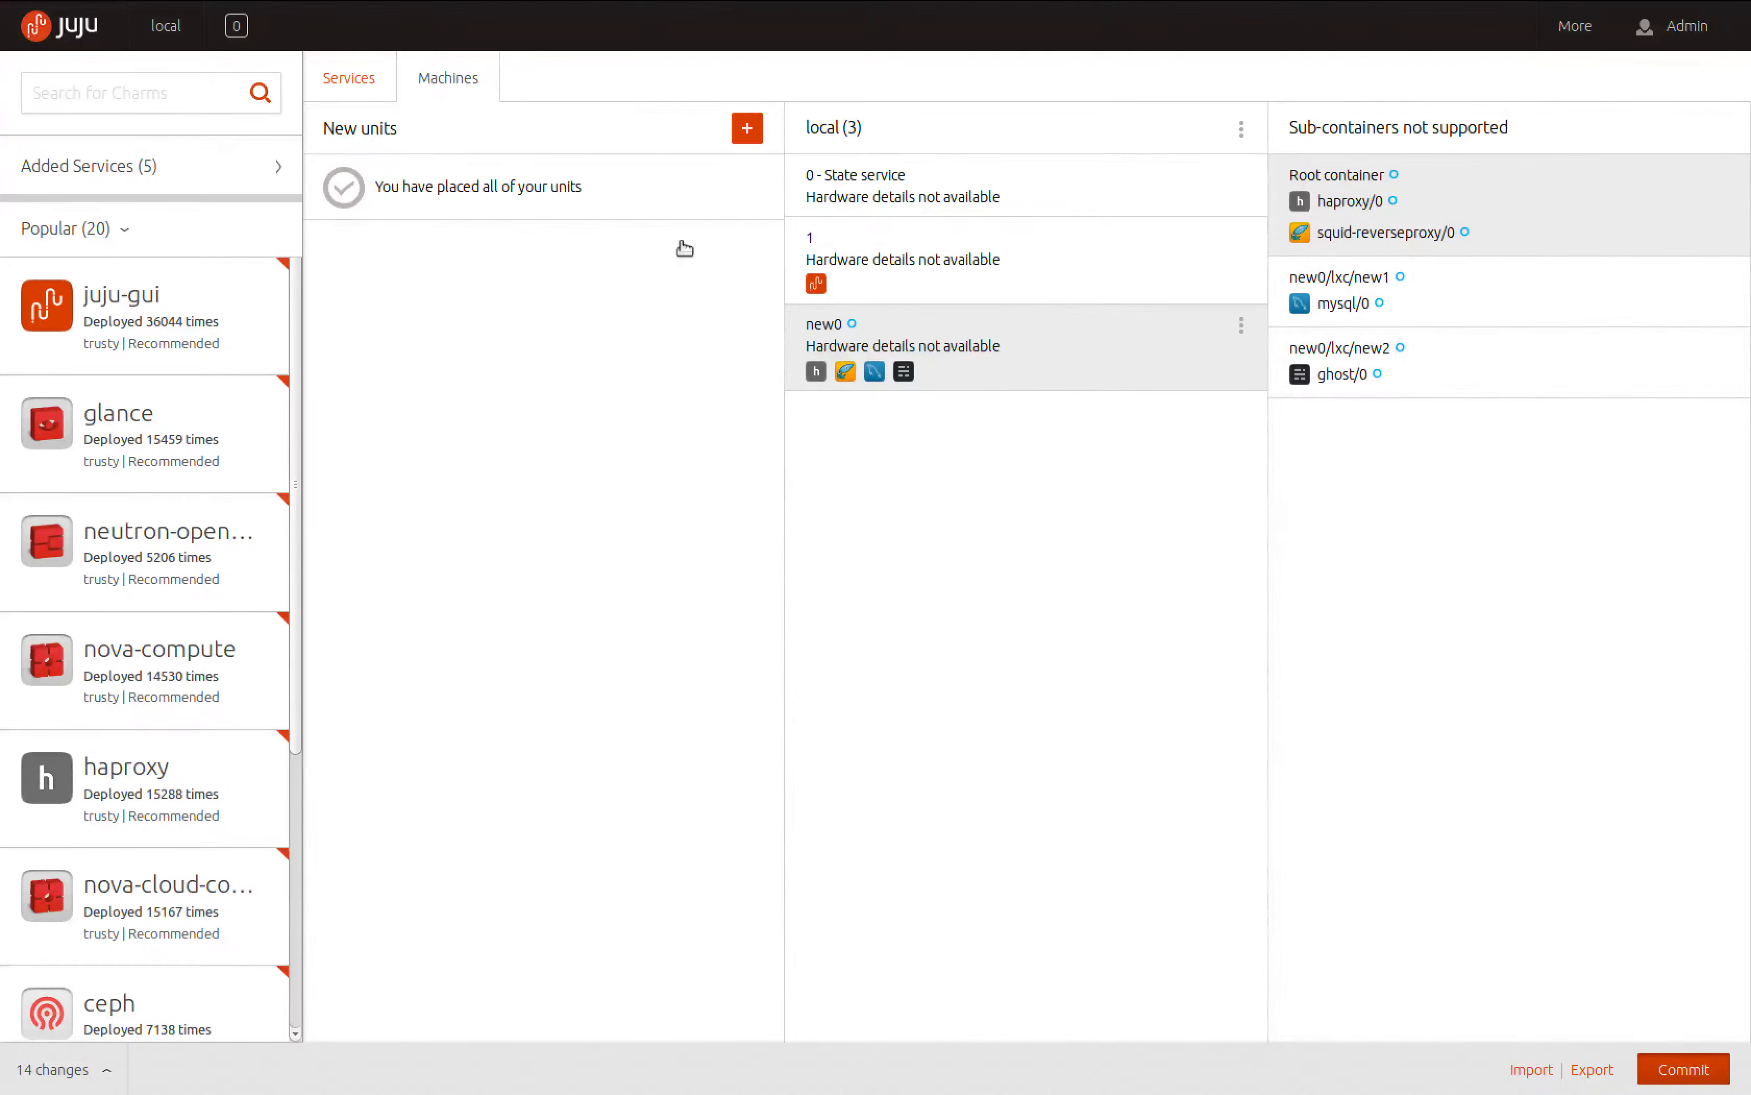
{"action": "left_click", "coordinate": [331, 82]}
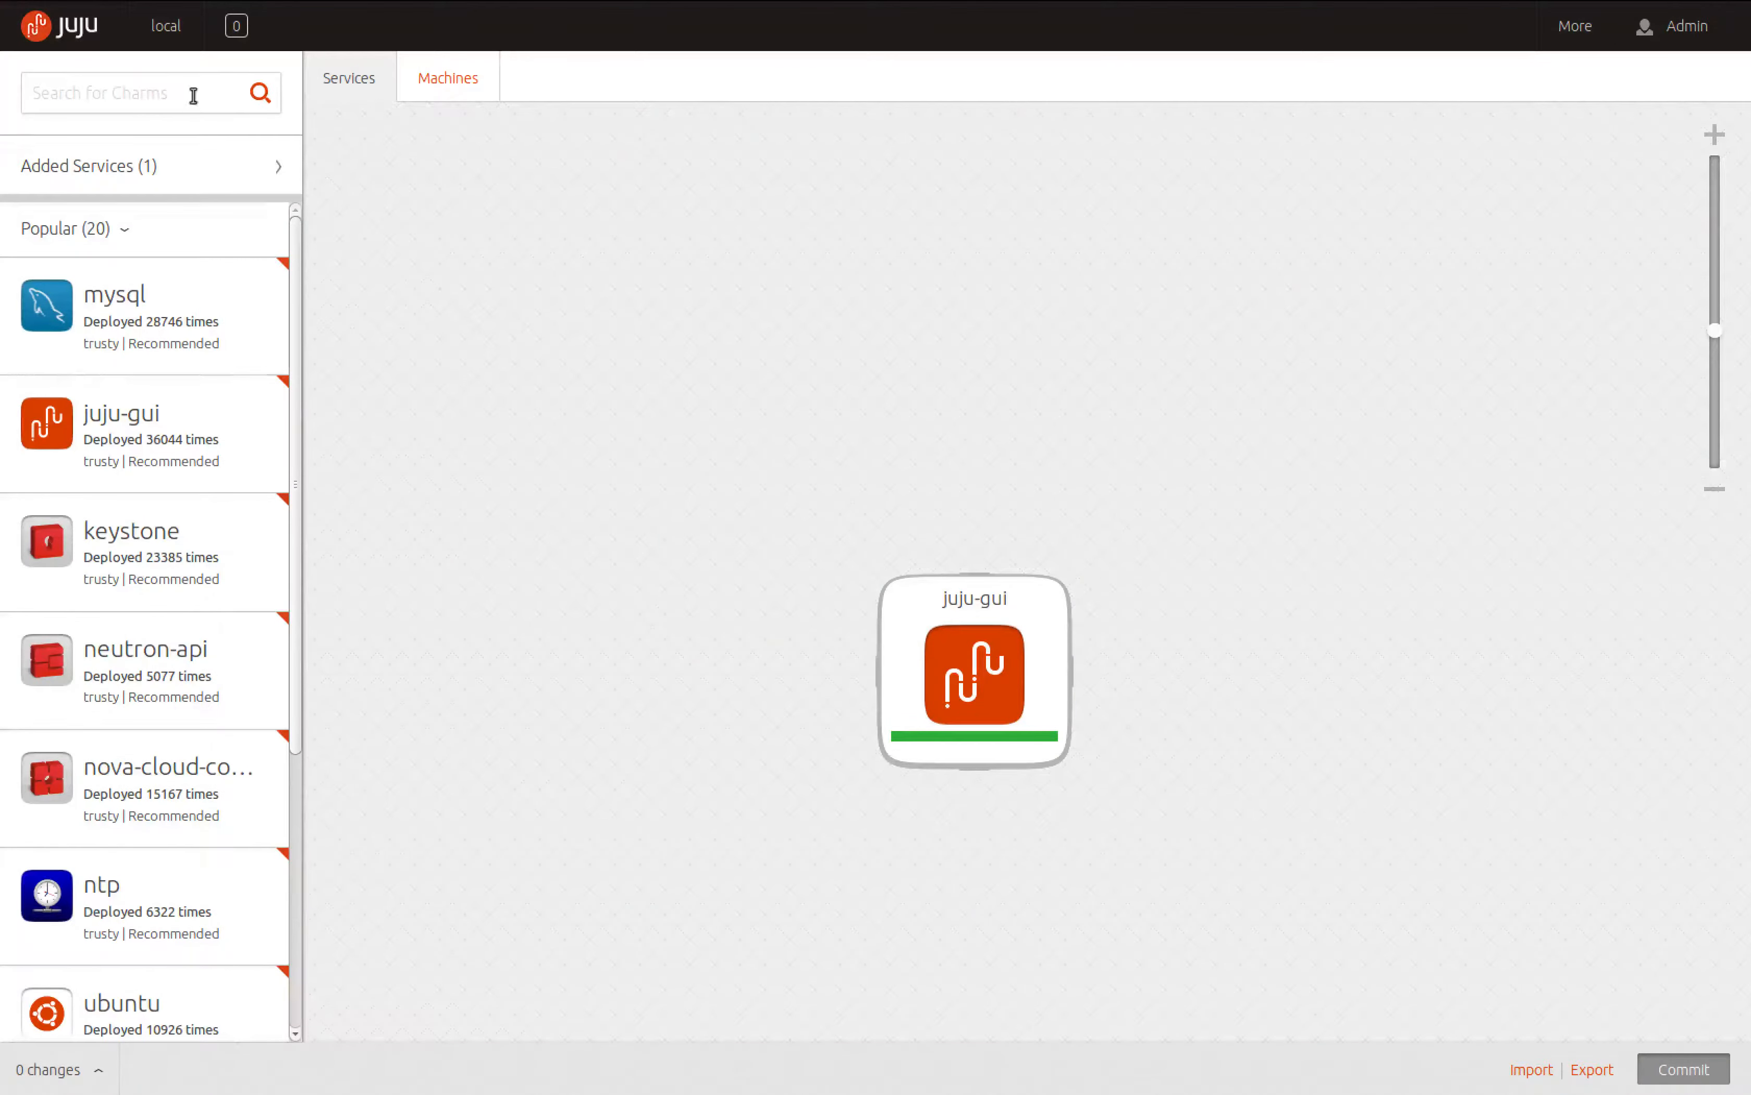
Search the charm store for openstack and add the 15-service openstack bundle by openstack-charmers to the canvas
{"action": "left_click", "coordinate": [193, 95]}
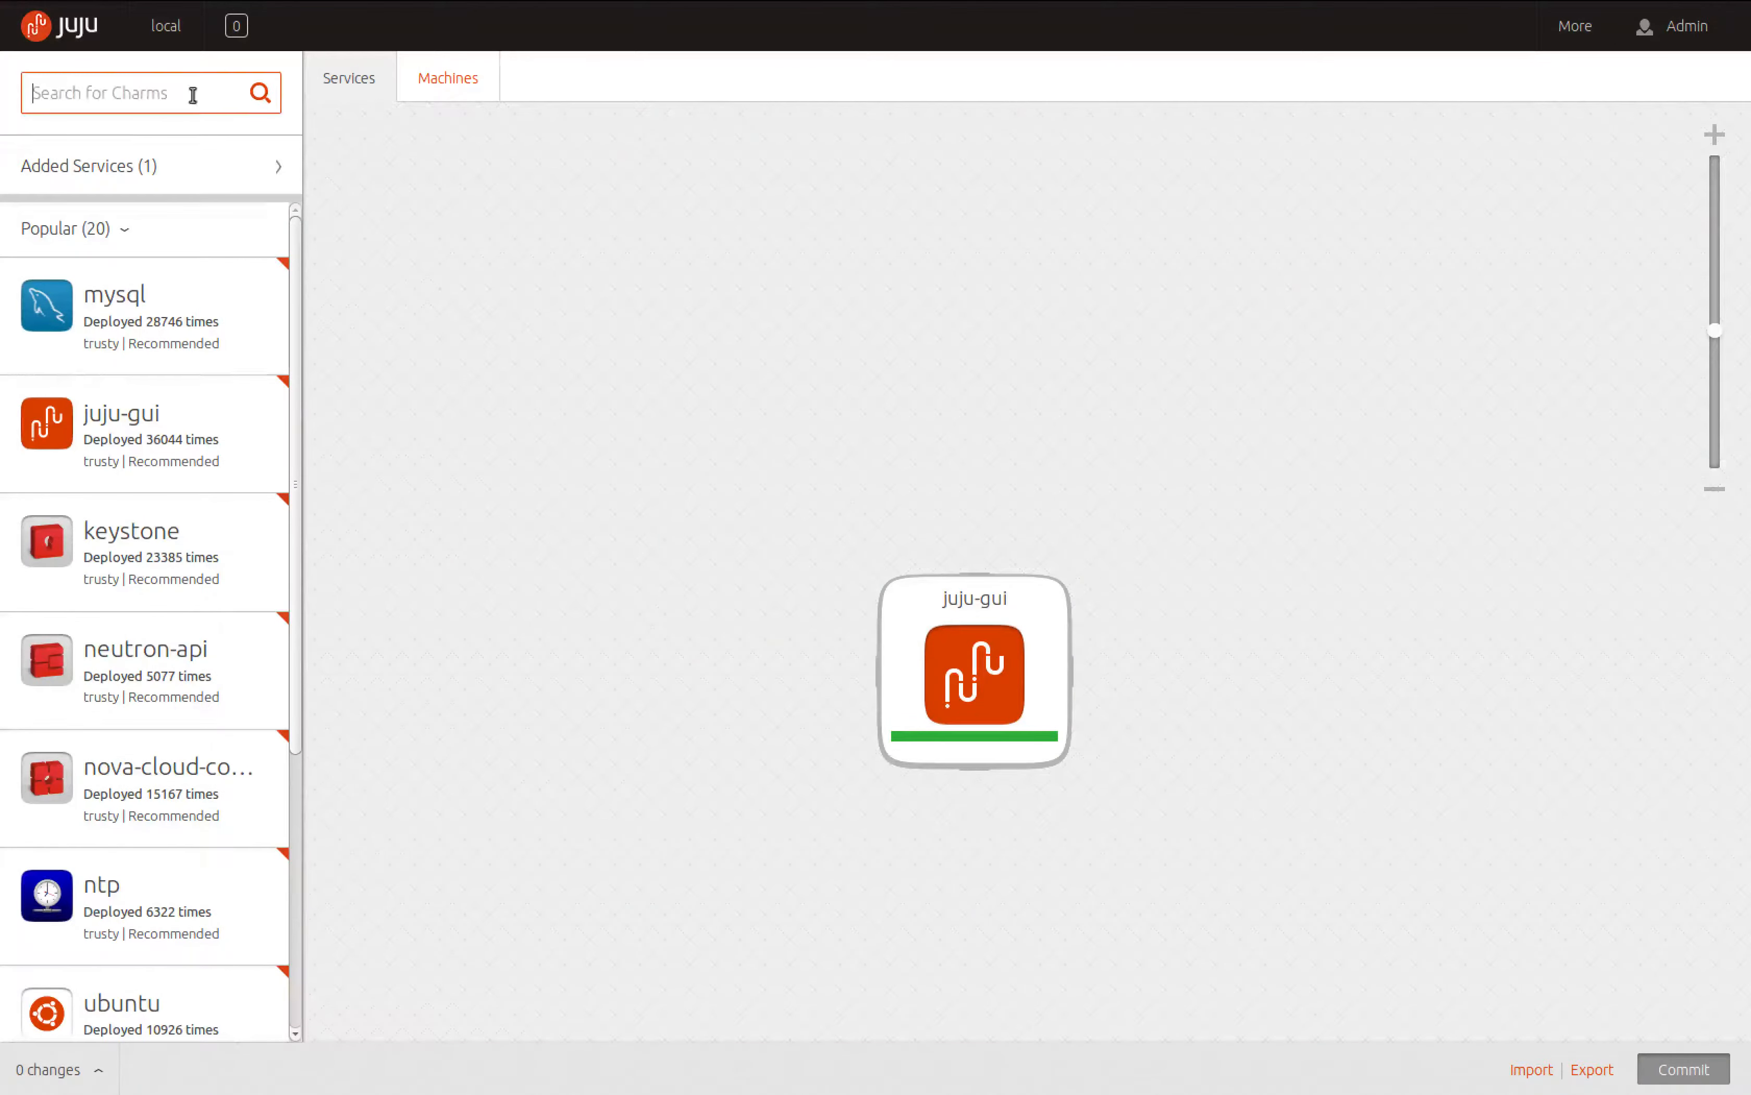
{"action": "type", "text": "openstack"}
{"action": "key", "text": "Return"}
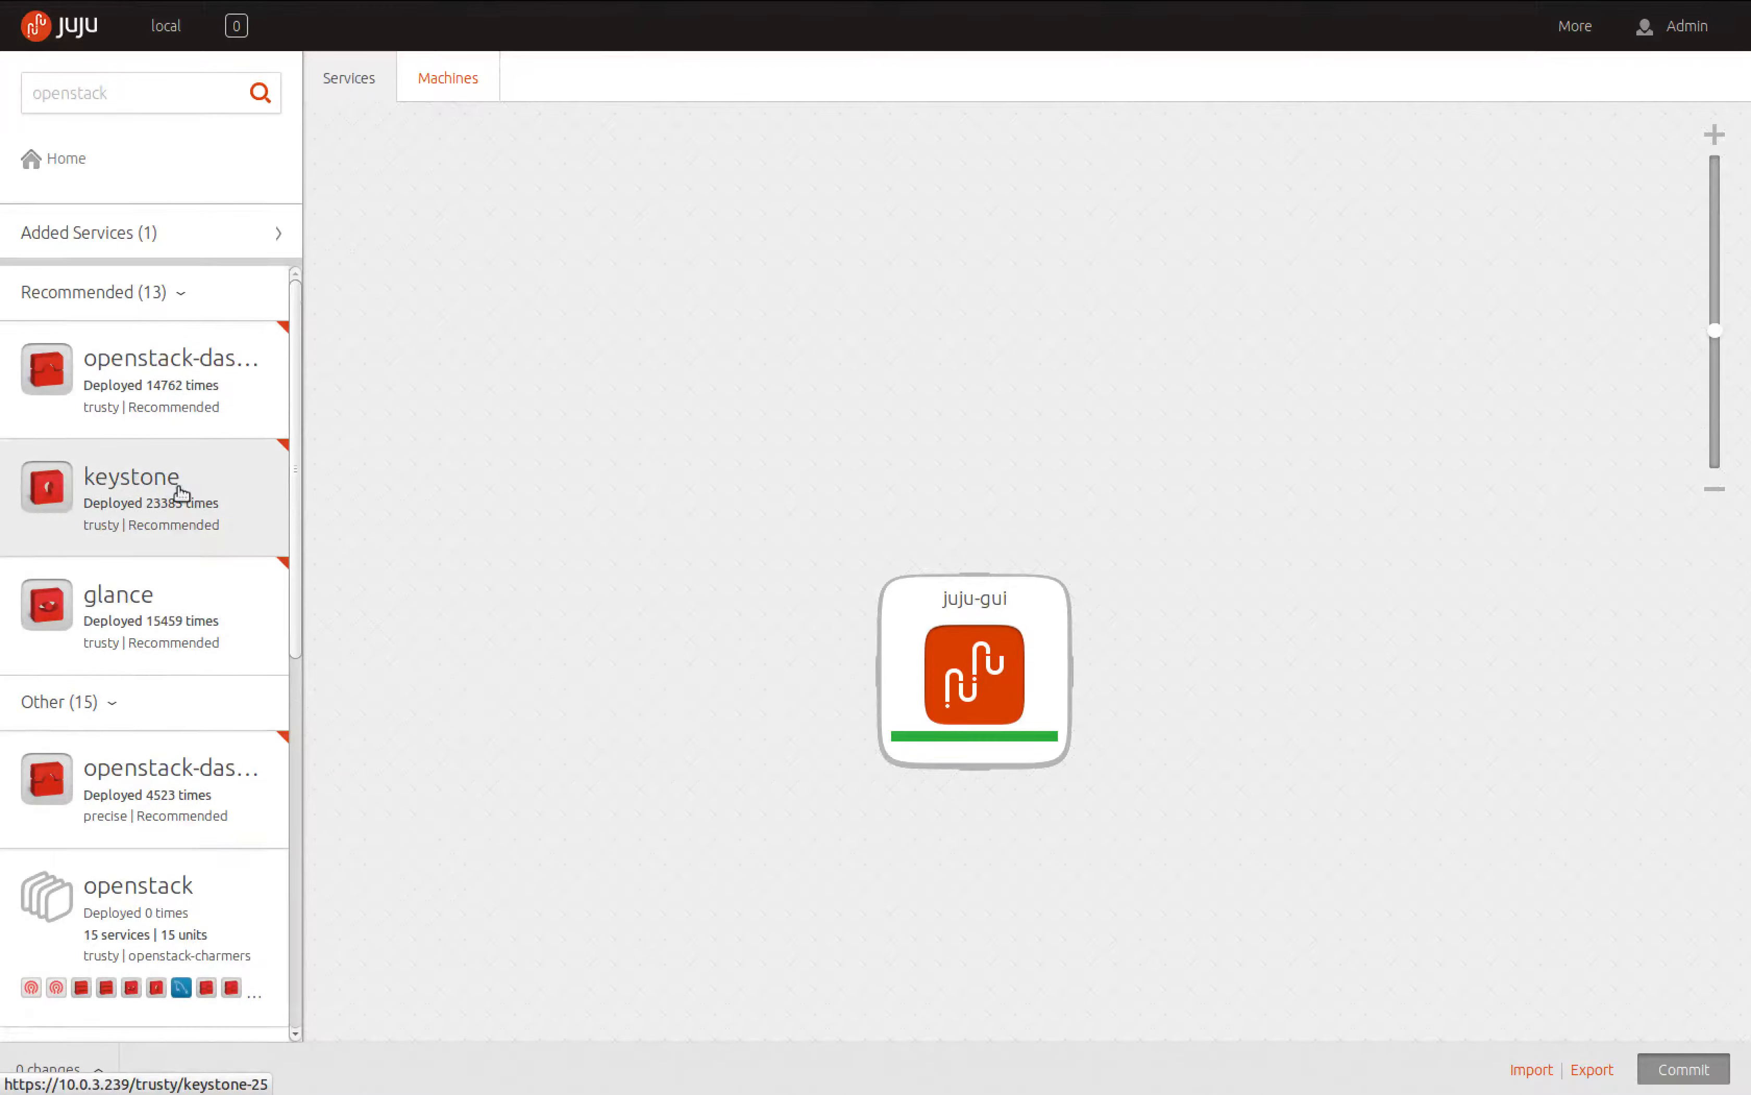
{"action": "scroll", "coordinate": [181, 494], "scroll_direction": "down", "scroll_amount": 5}
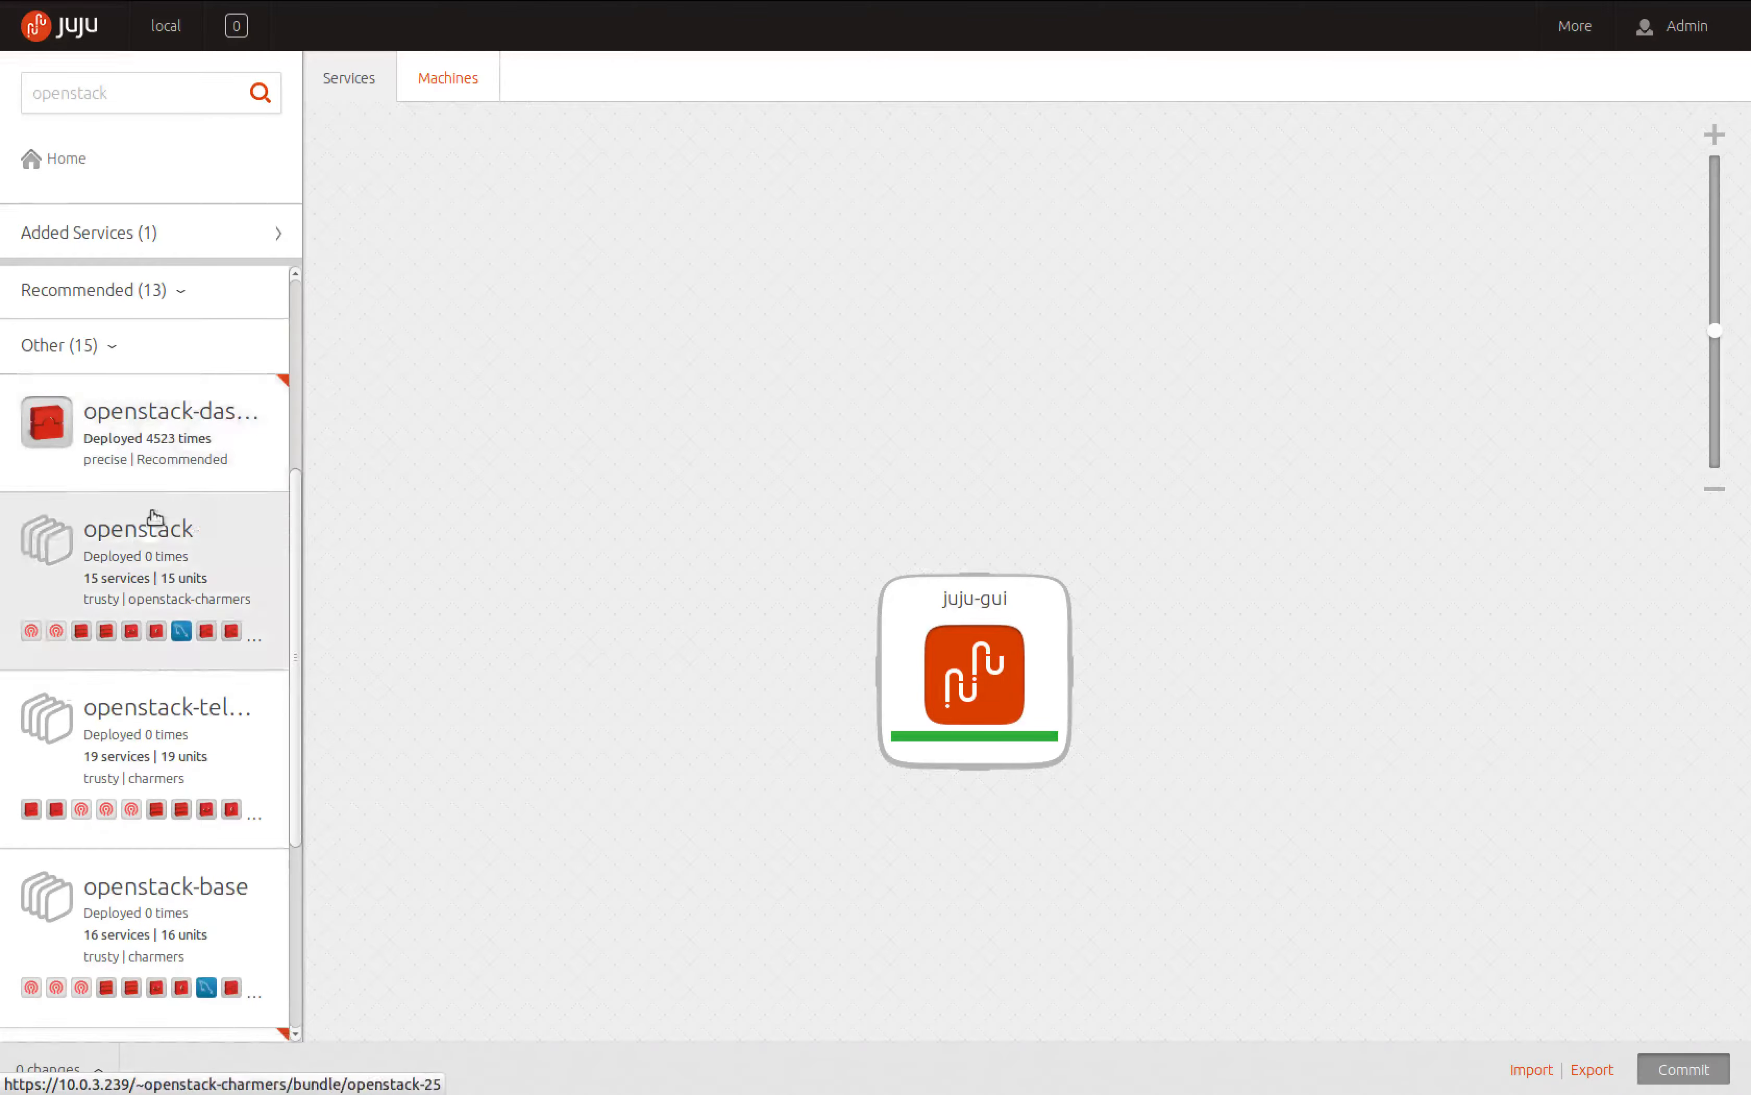
{"action": "left_click_drag", "start_coordinate": [140, 537], "coordinate": [548, 458]}
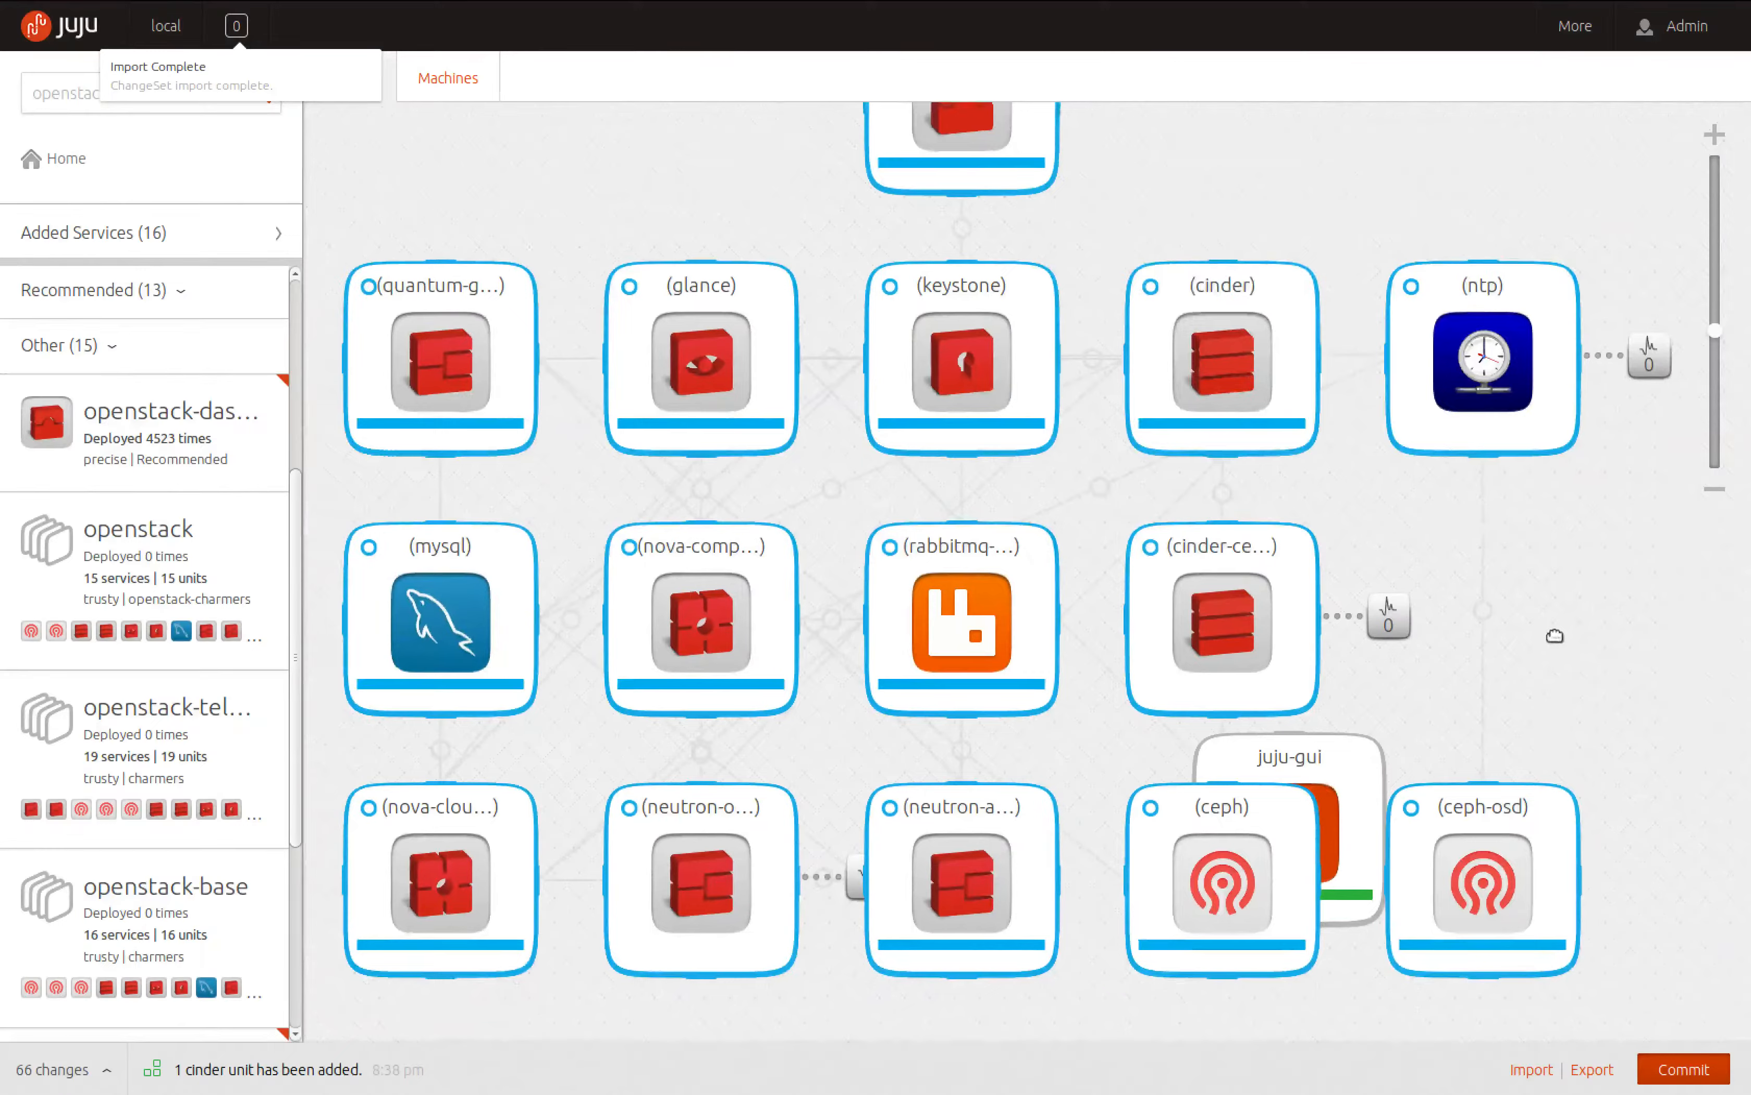
{"action": "left_click_drag", "start_coordinate": [1554, 636], "coordinate": [1559, 685]}
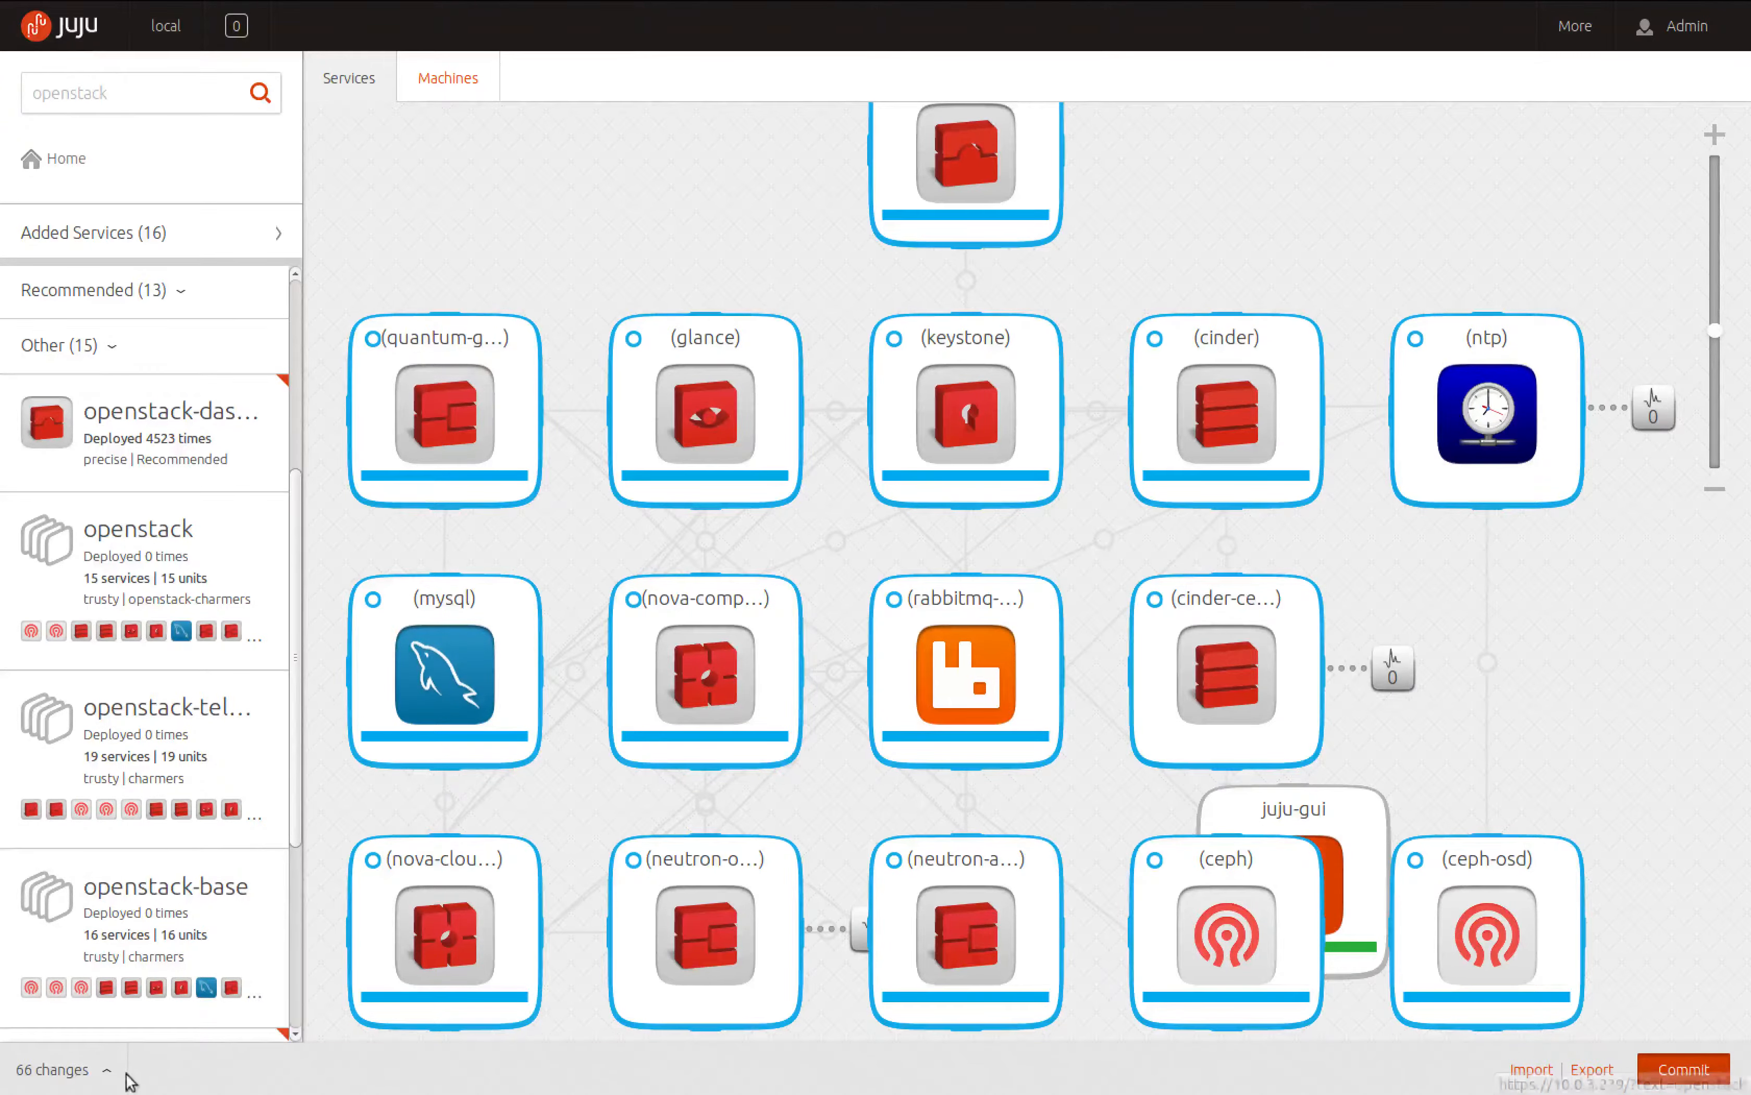
Review the list of uncommitted changes made by the openstack bundle, and close it
{"action": "left_click", "coordinate": [87, 1077]}
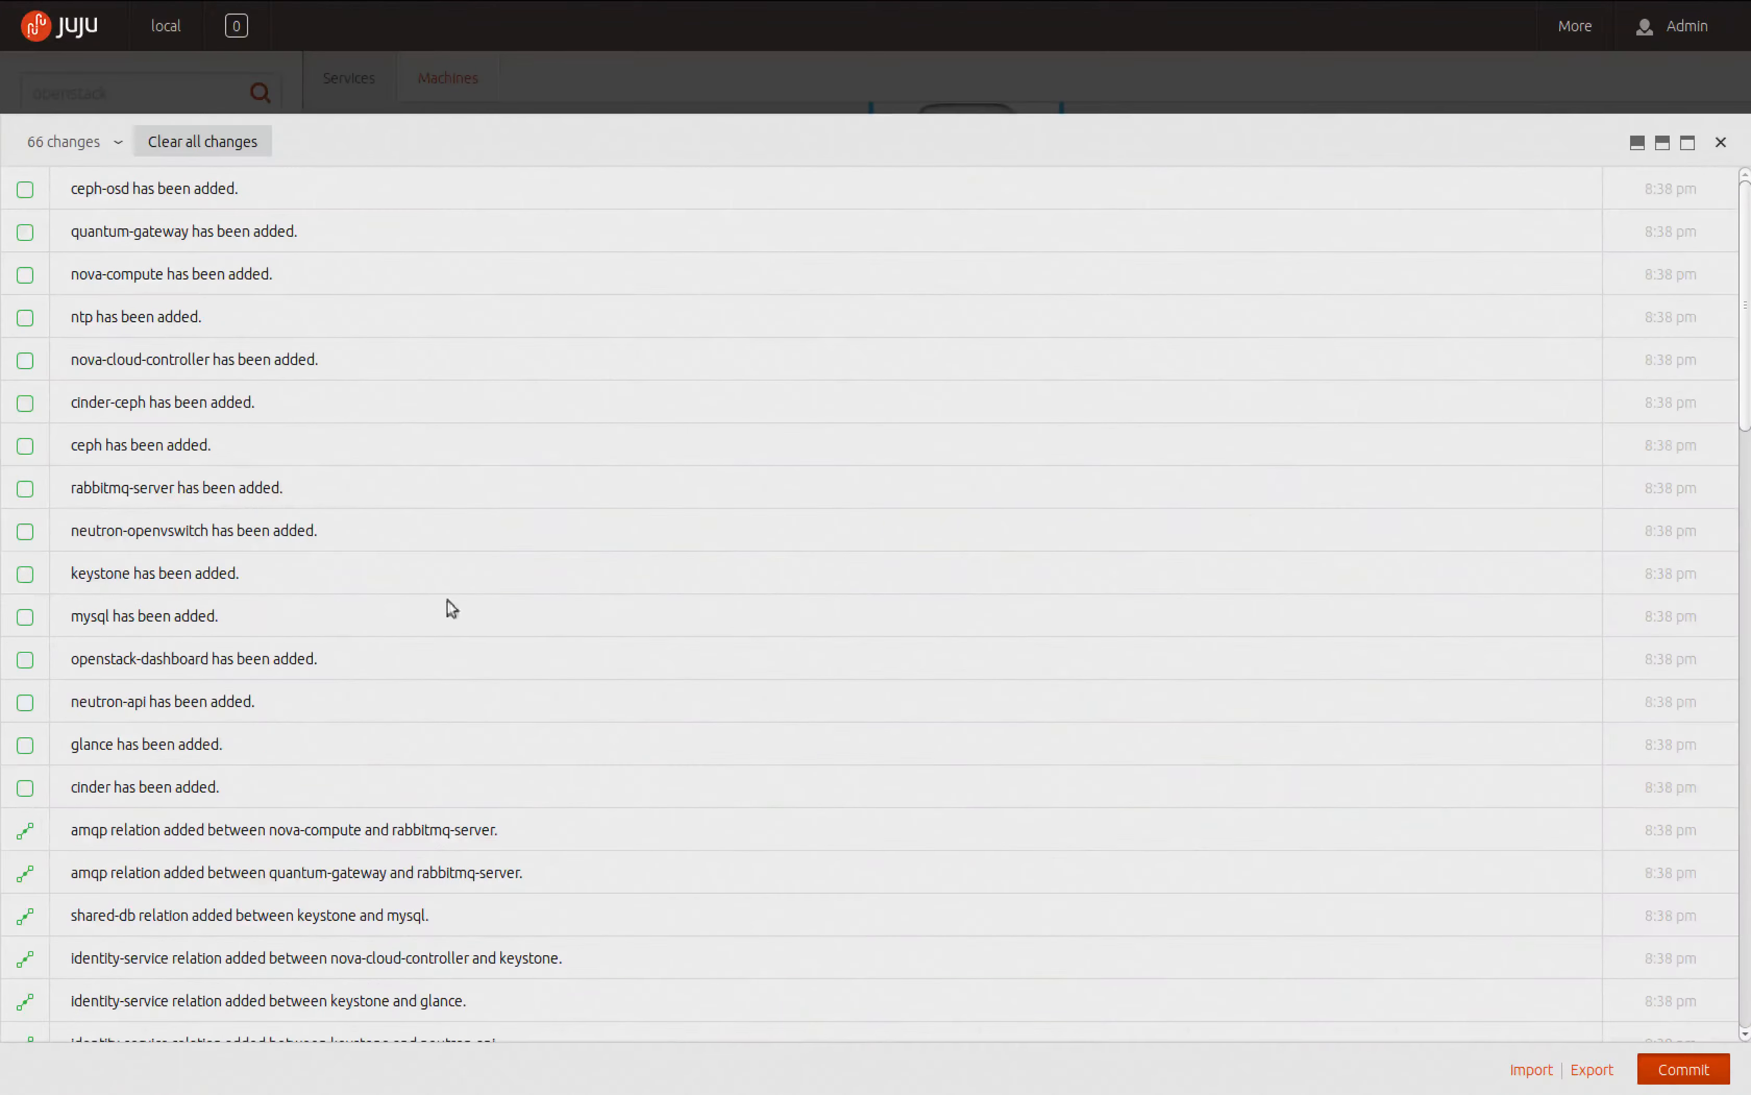
{"action": "scroll", "coordinate": [499, 531], "scroll_direction": "down", "scroll_amount": 10}
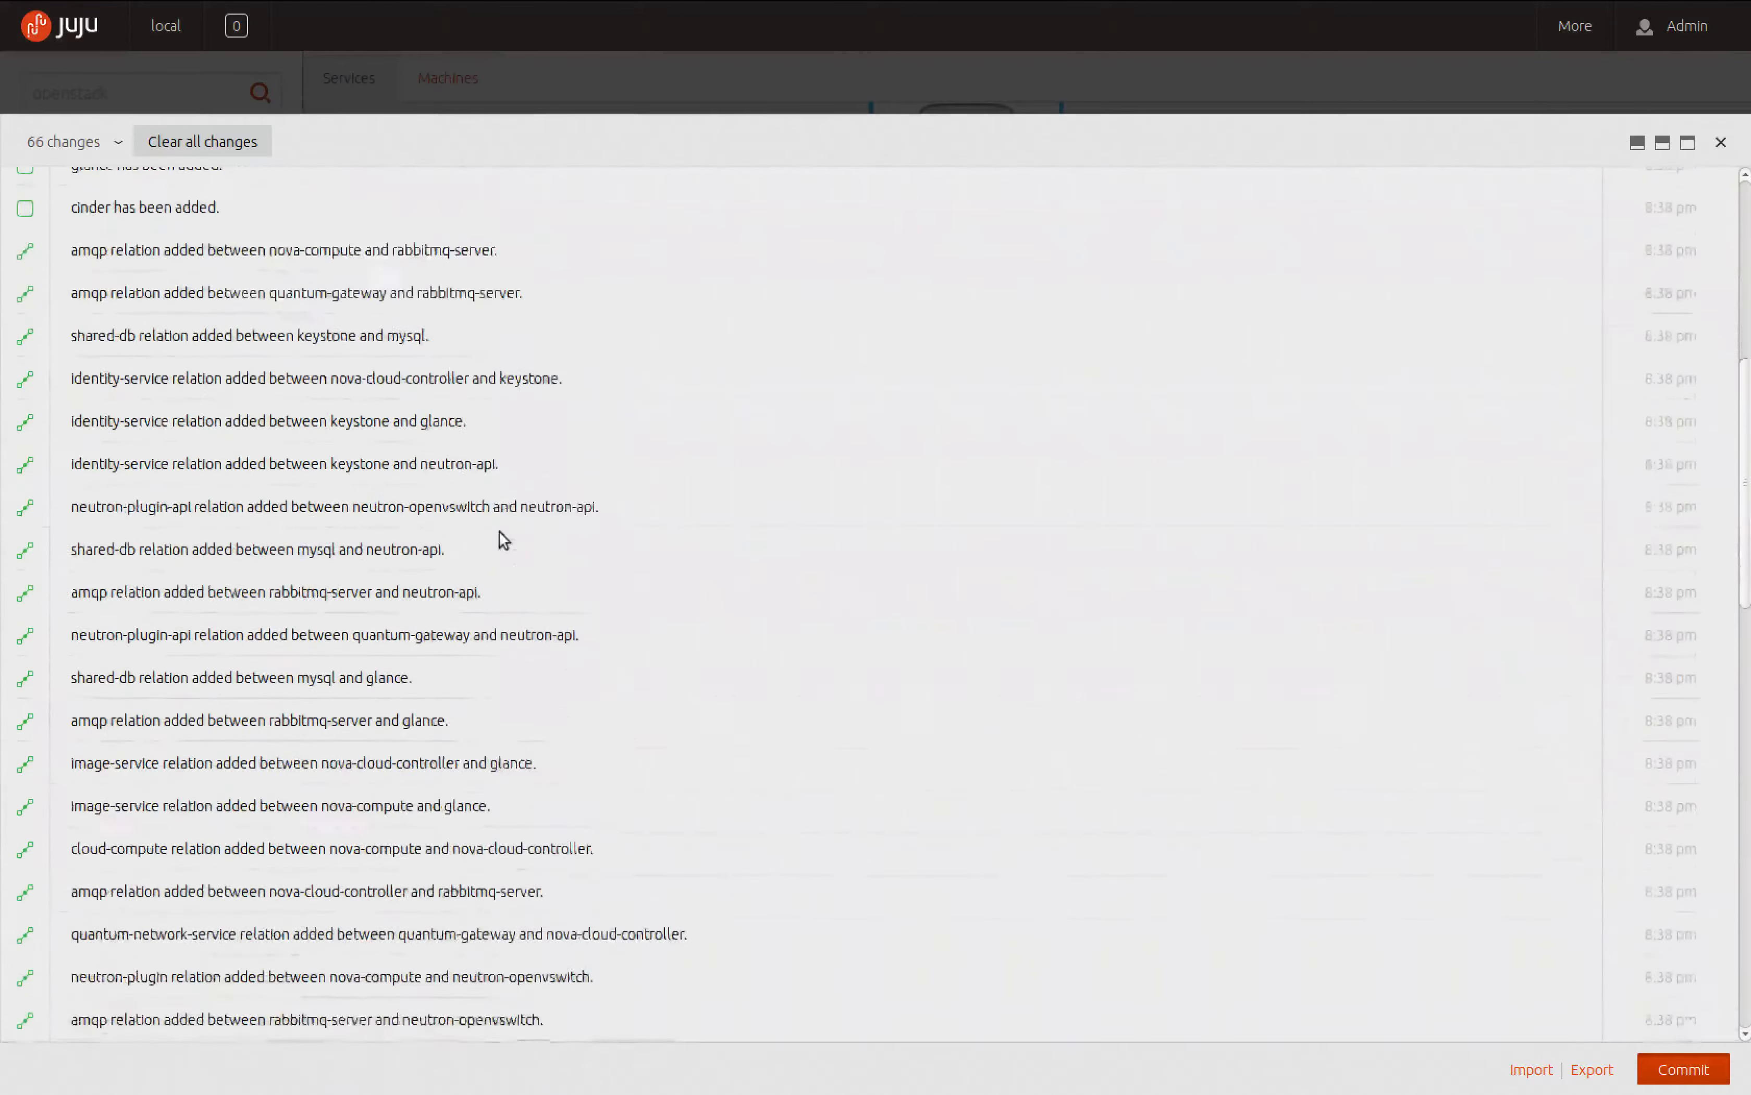
{"action": "scroll", "coordinate": [500, 531], "scroll_direction": "down", "scroll_amount": 12}
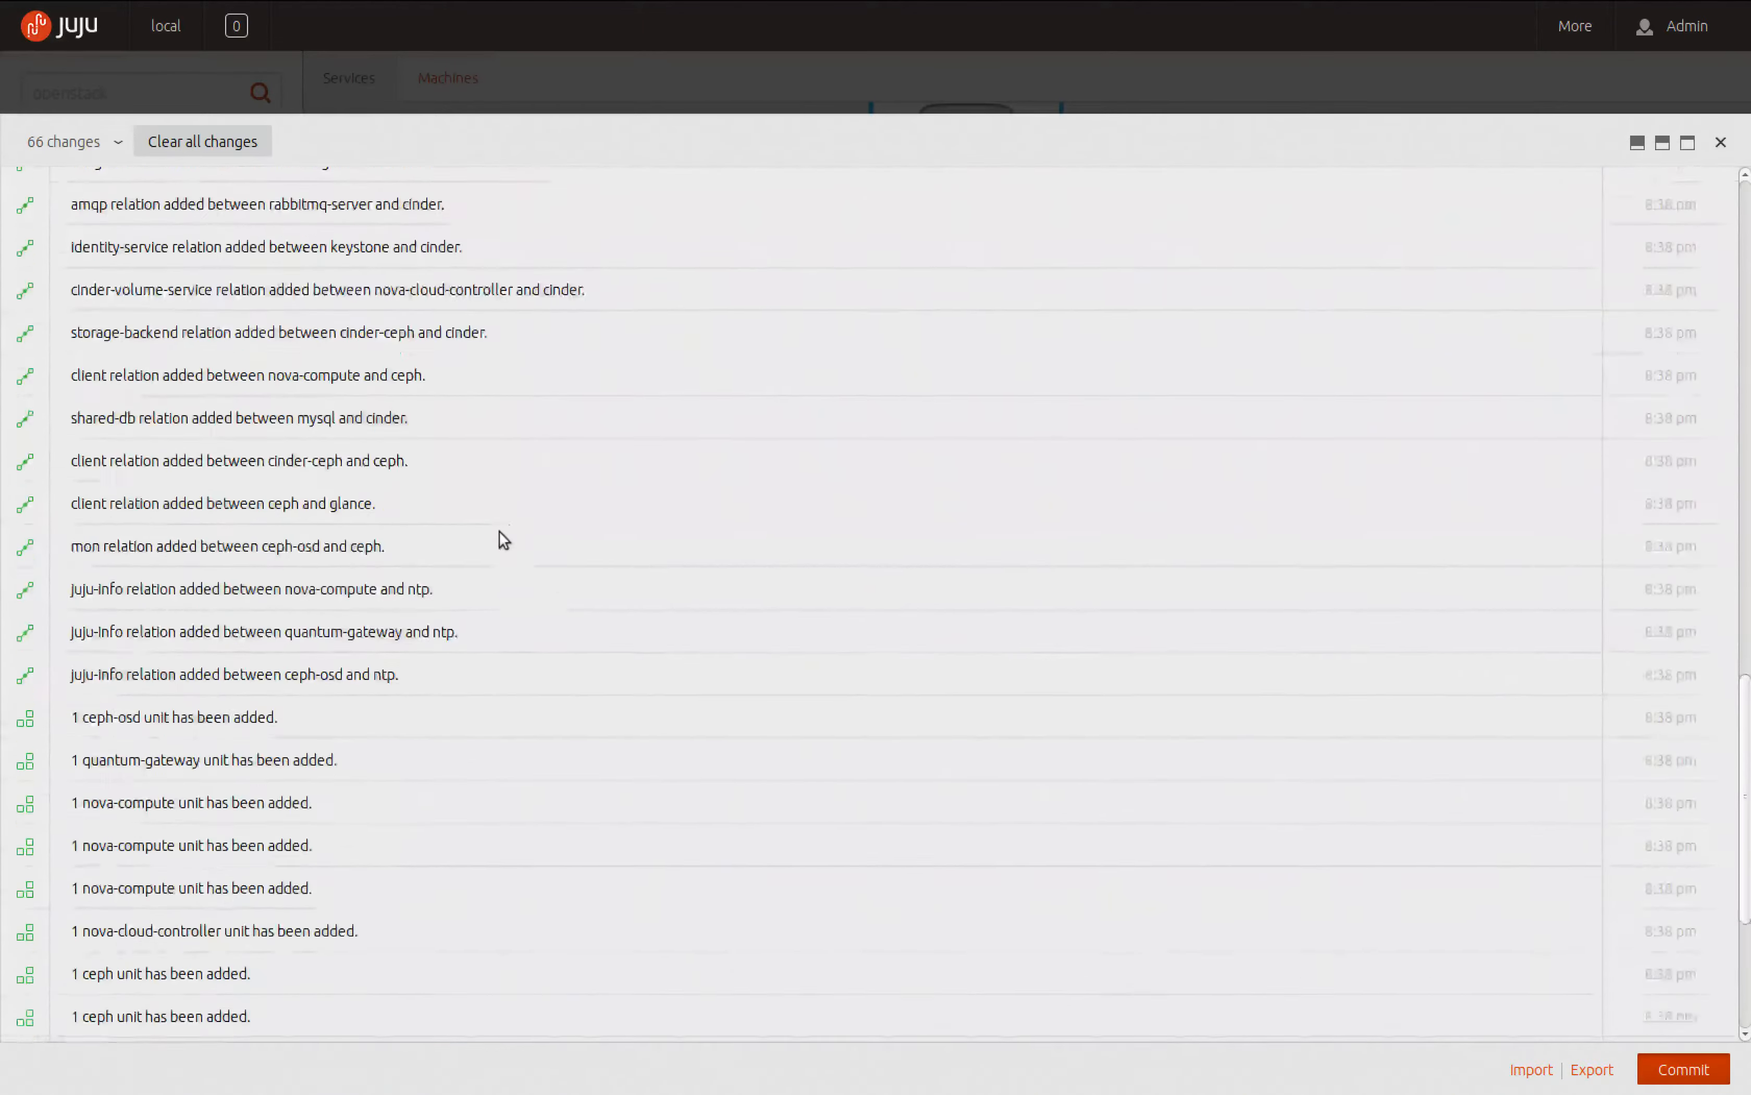
{"action": "scroll", "coordinate": [500, 531], "scroll_direction": "down", "scroll_amount": 1}
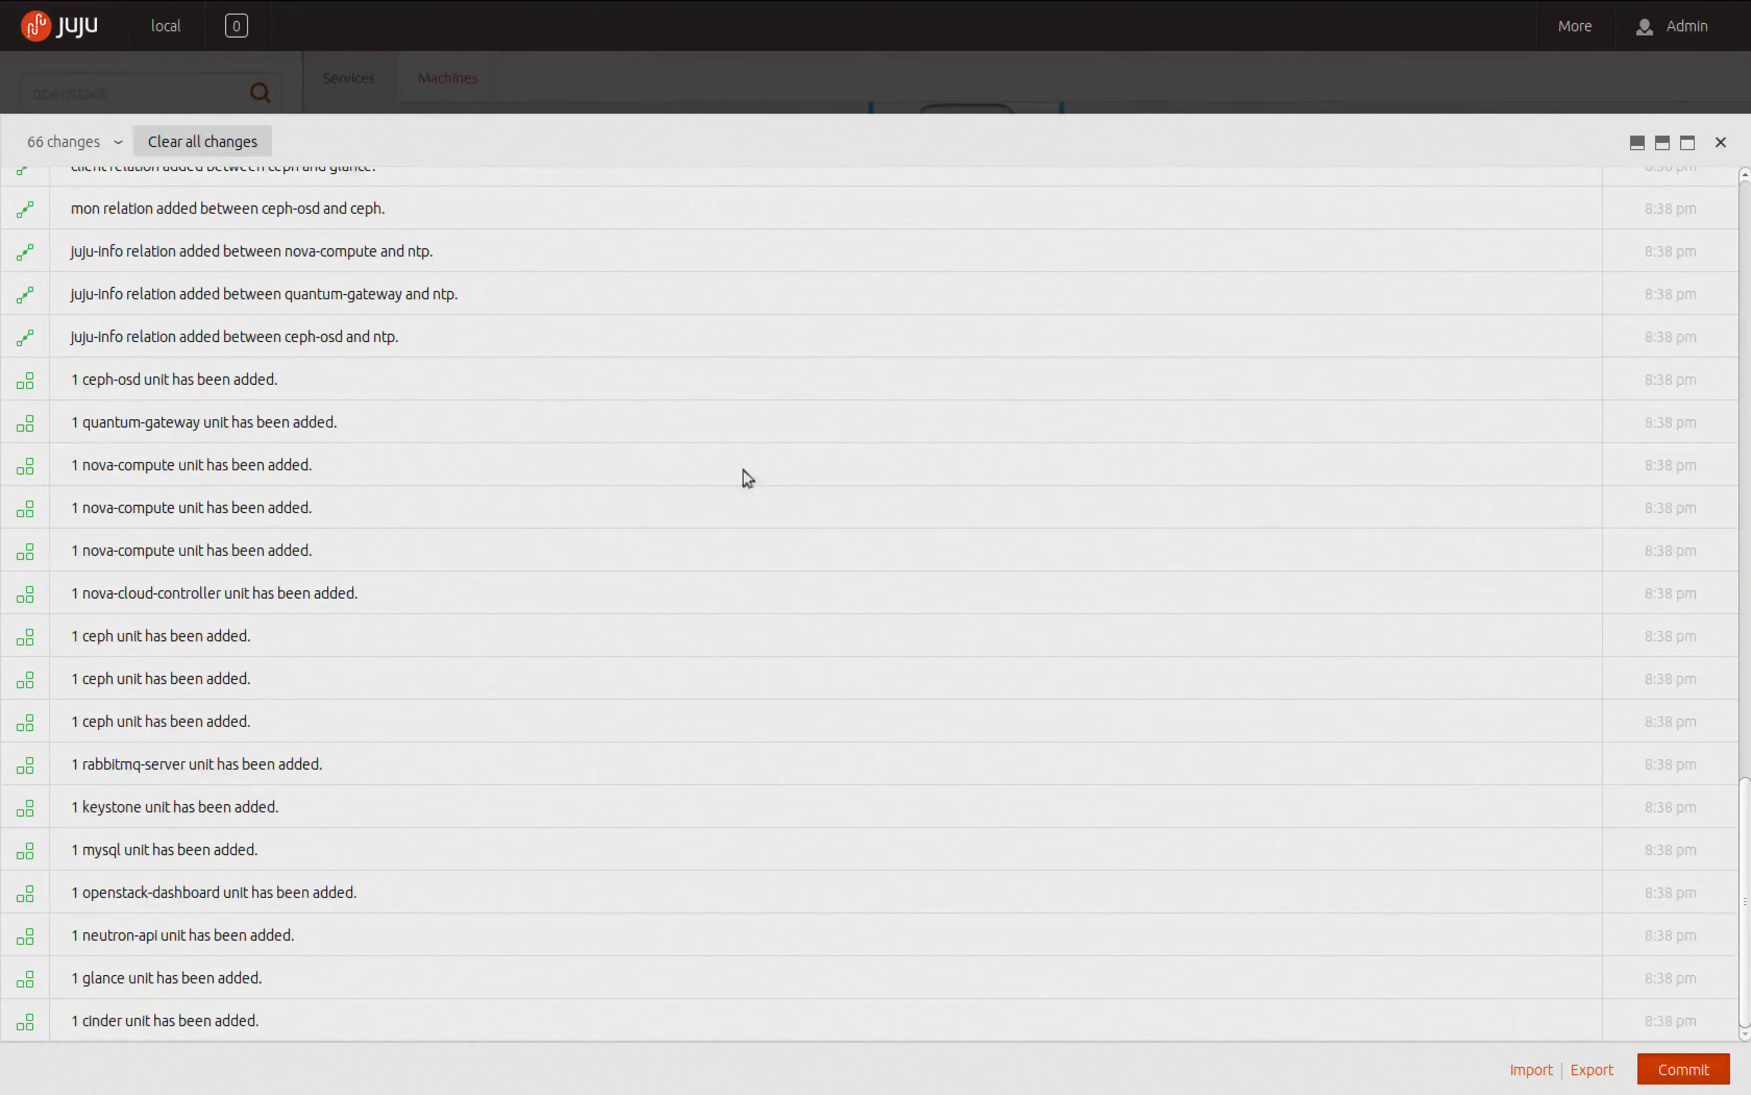
{"action": "left_click", "coordinate": [1720, 145]}
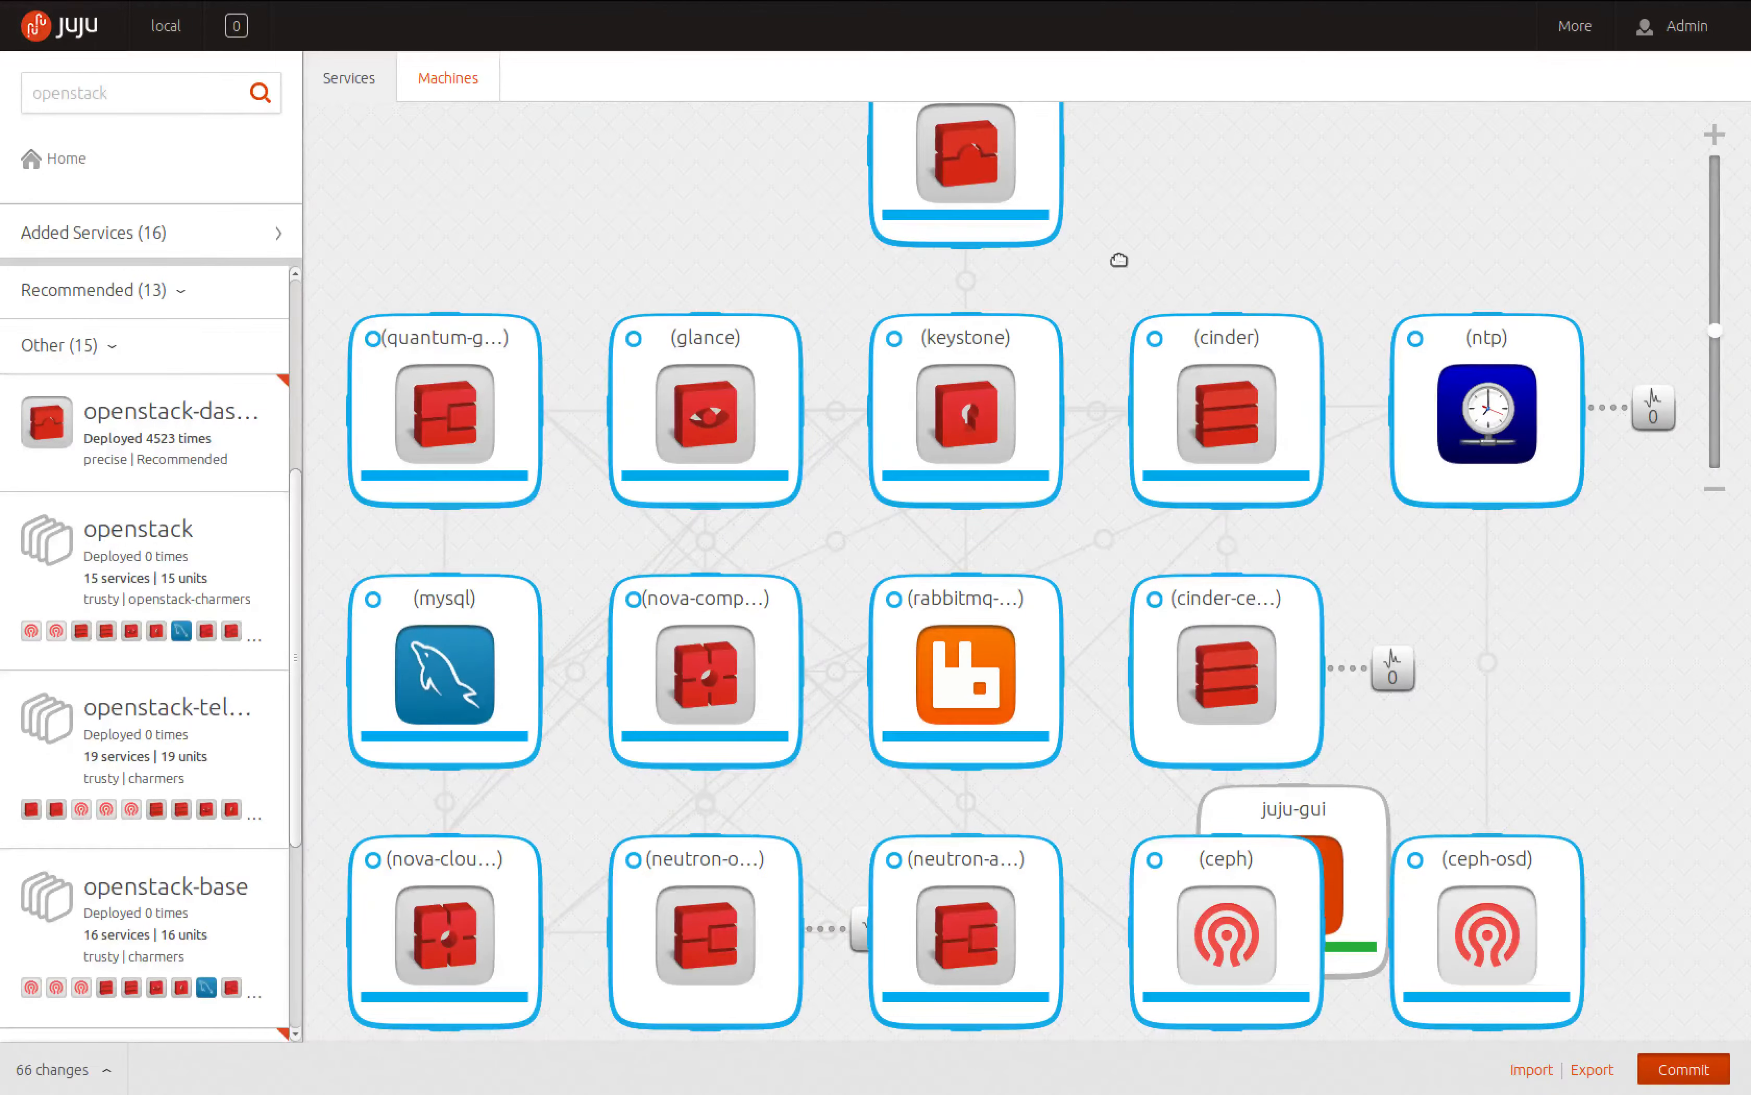
Open the keystone service's settings and look through its configuration options
{"action": "left_click", "coordinate": [969, 342]}
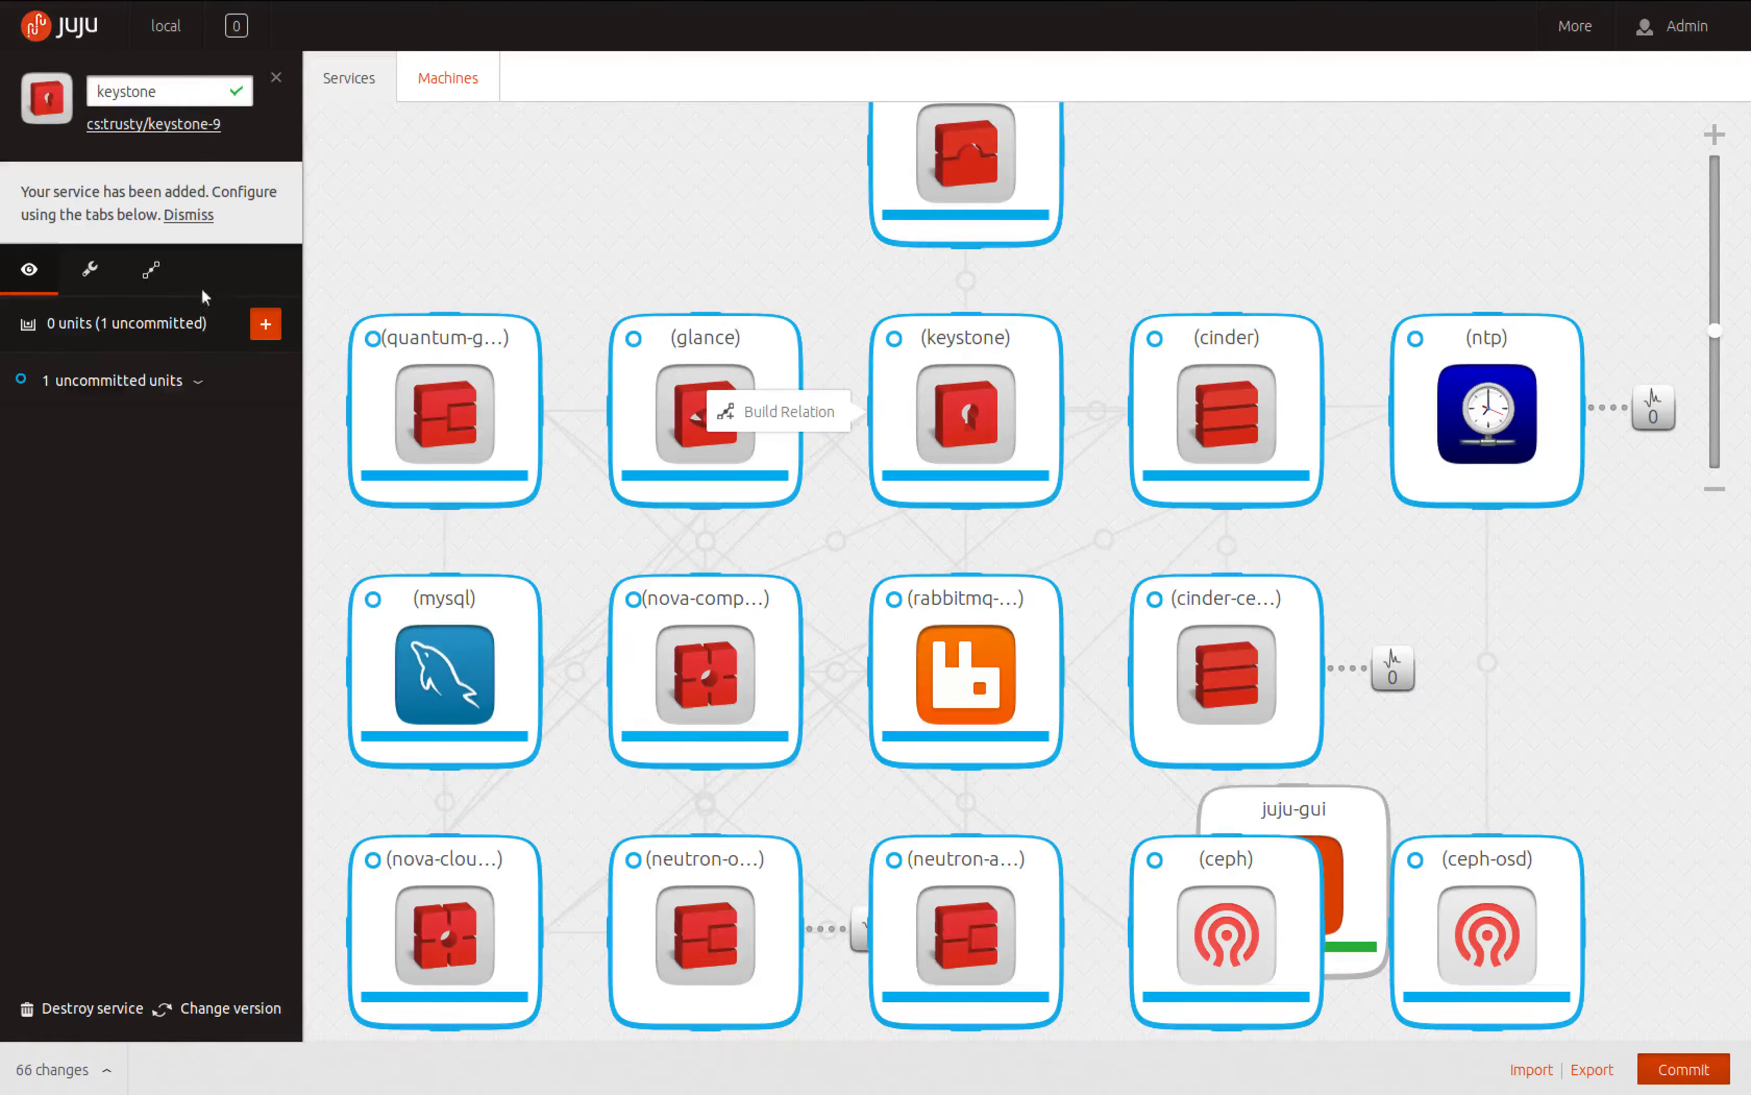
{"action": "left_click", "coordinate": [89, 271]}
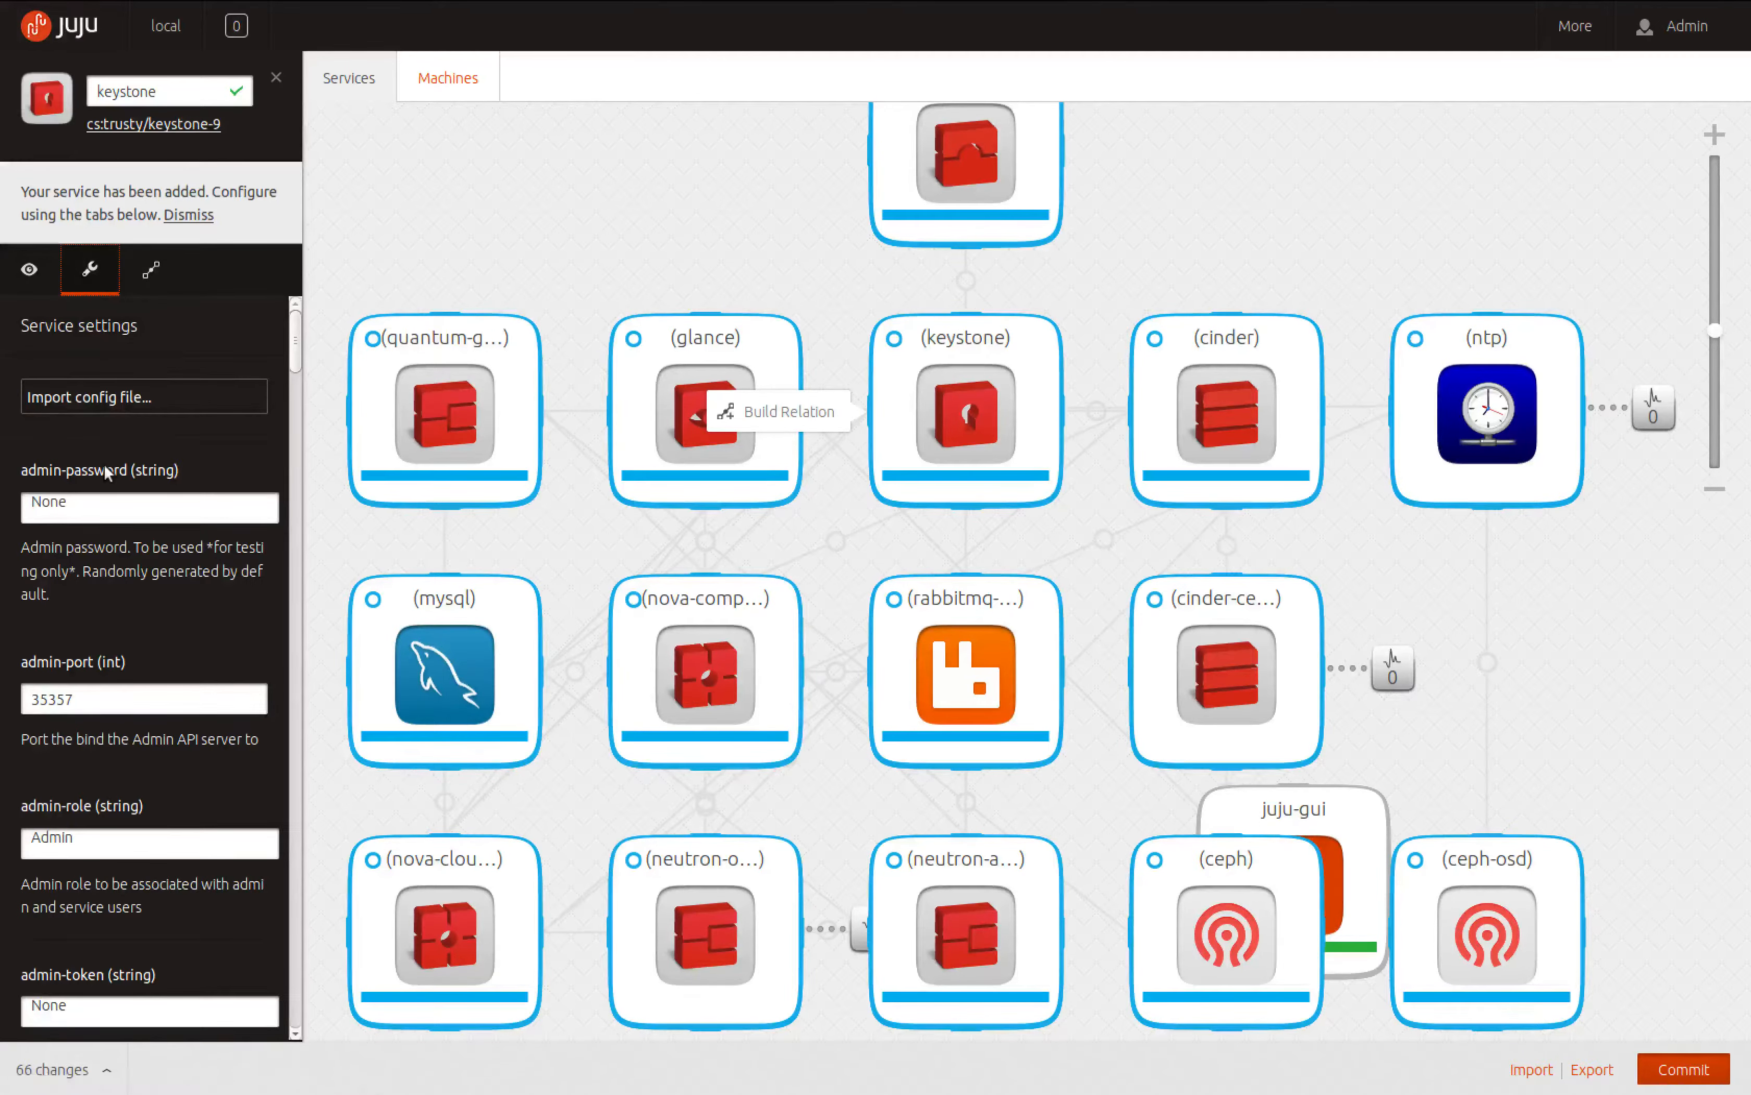
{"action": "scroll", "coordinate": [105, 467], "scroll_direction": "down", "scroll_amount": 6}
{"action": "scroll", "coordinate": [108, 471], "scroll_direction": "down", "scroll_amount": 4}
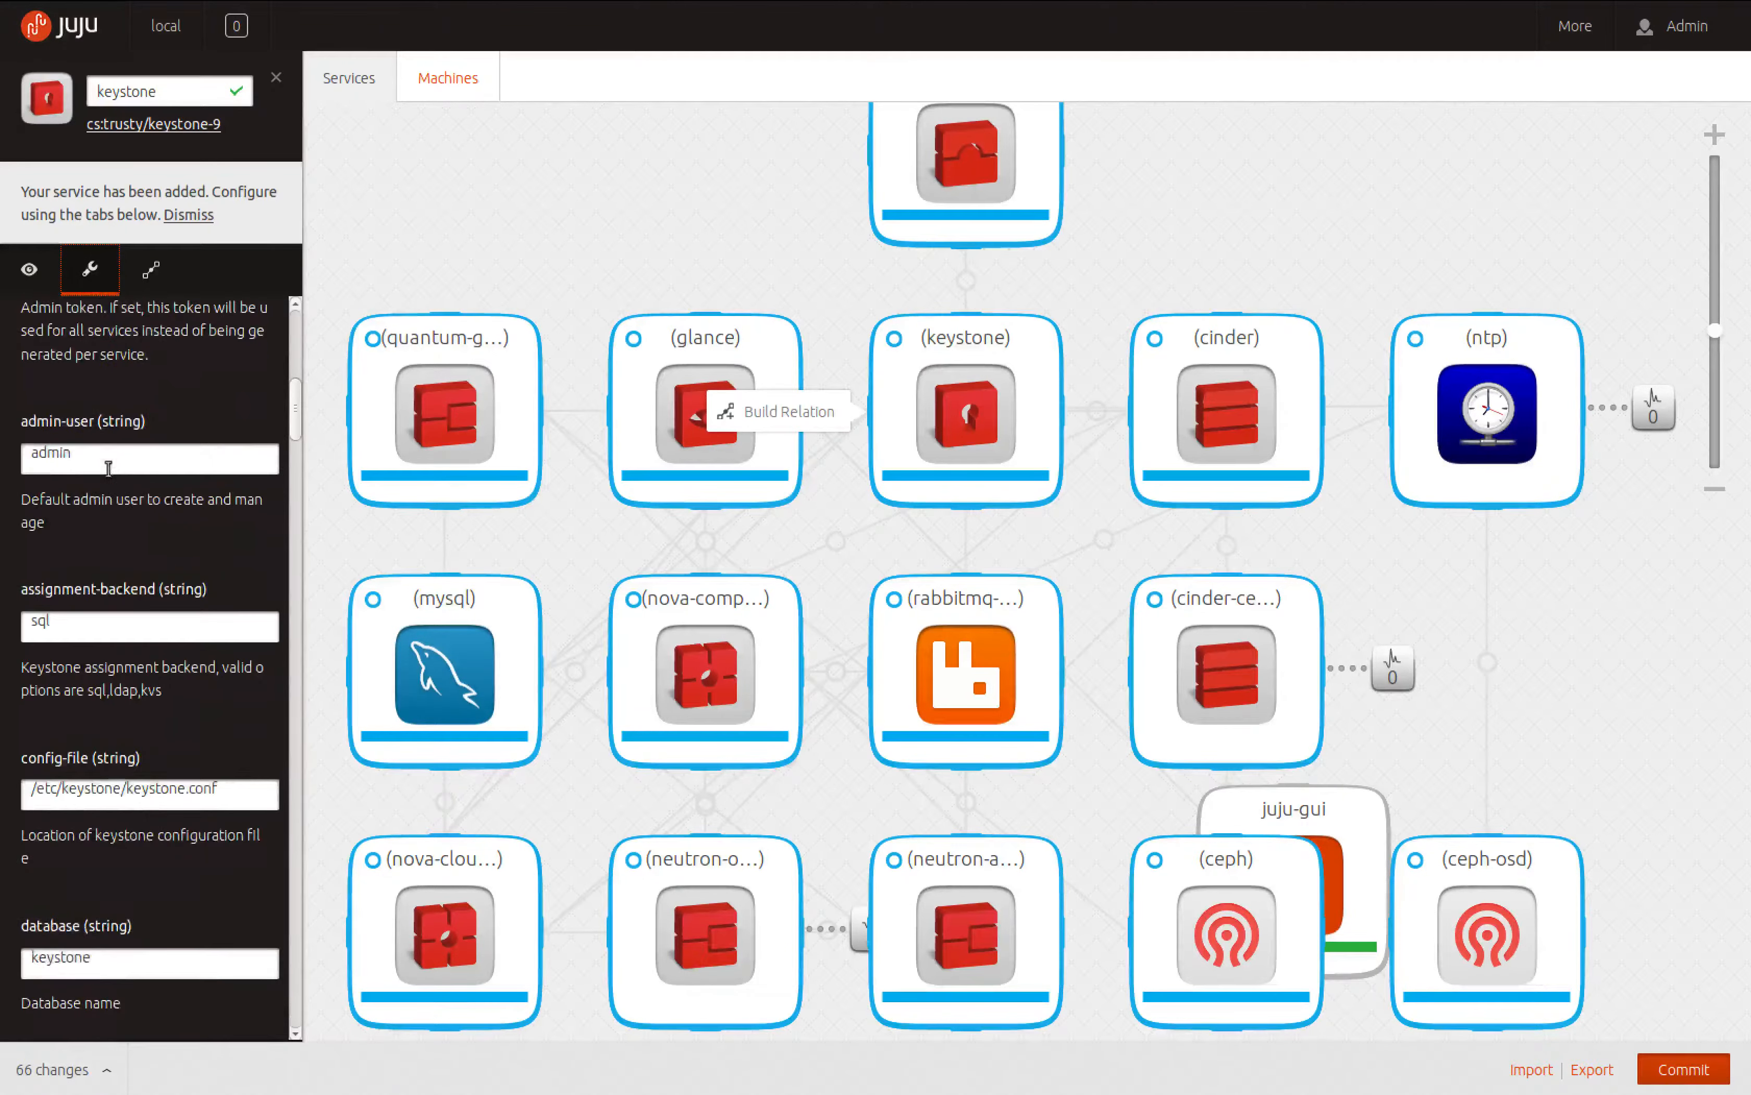
Close the keystone settings and add a new machine with no constraints to the local environment
{"action": "left_click", "coordinate": [274, 77]}
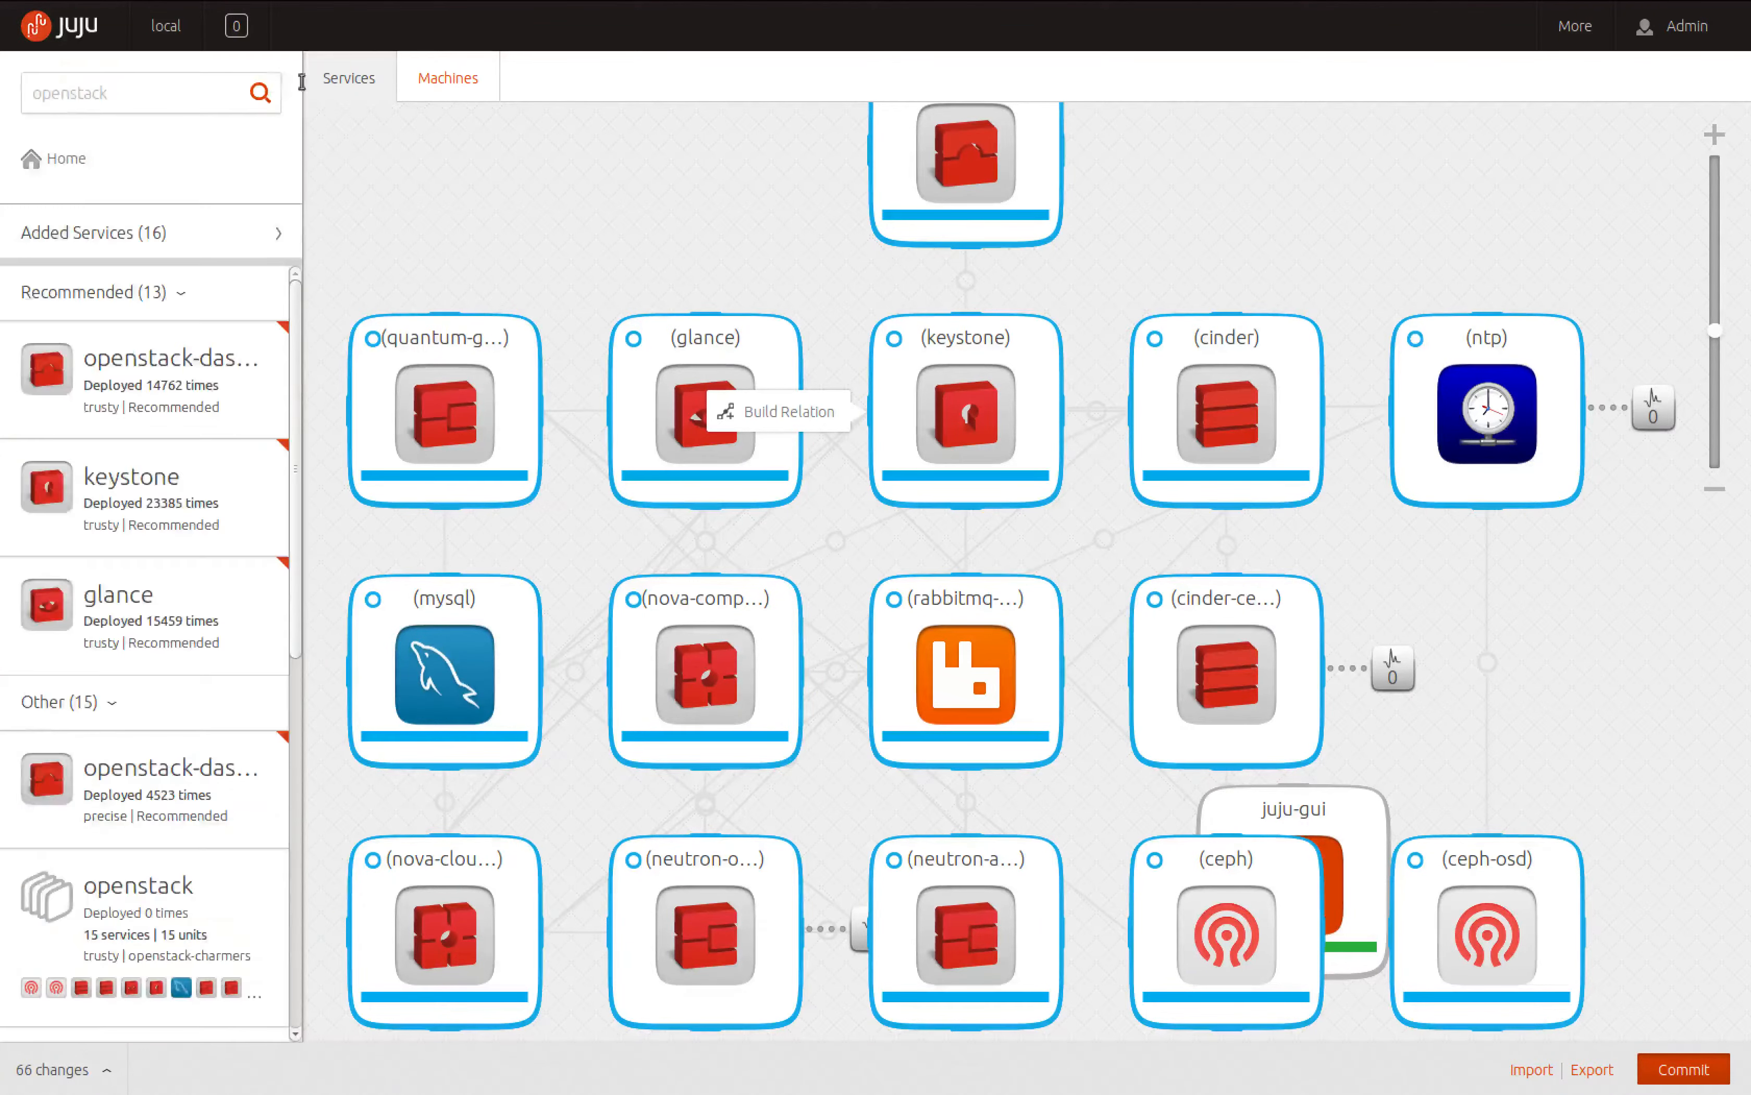
{"action": "left_click", "coordinate": [443, 82]}
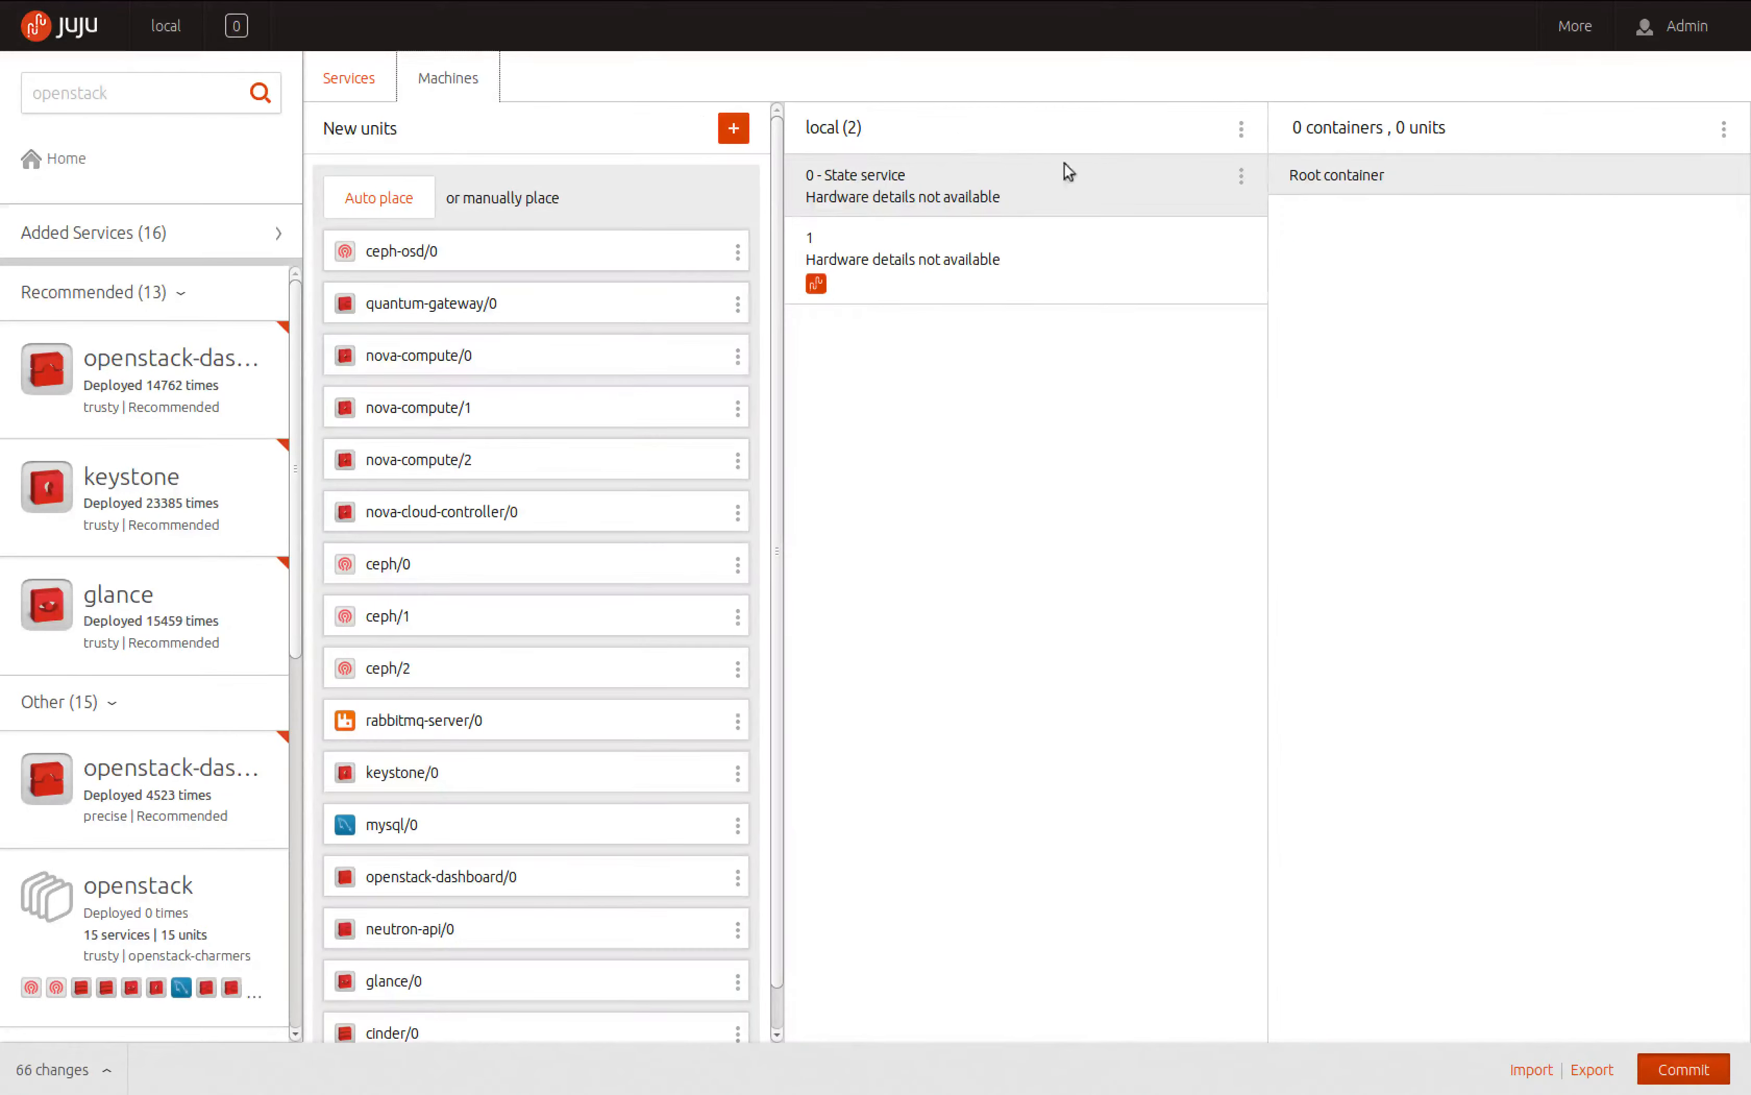
{"action": "left_click", "coordinate": [1240, 183]}
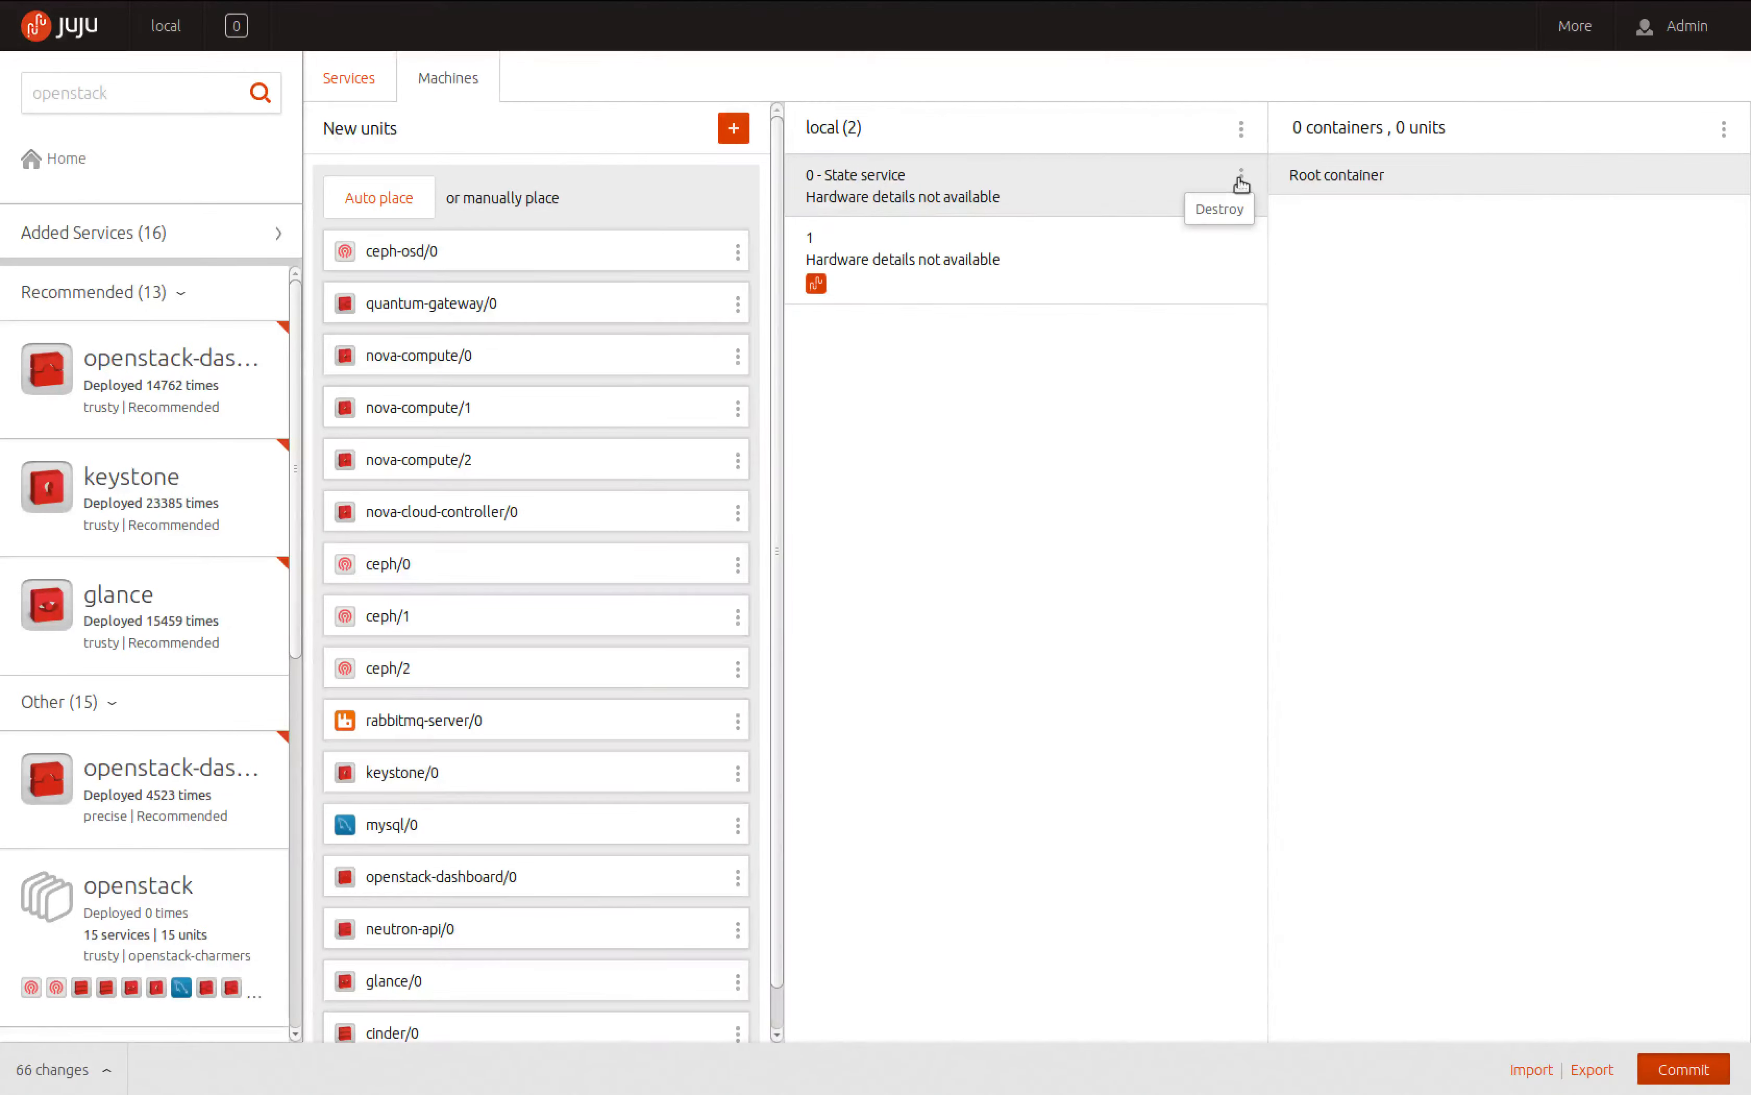
{"action": "left_click", "coordinate": [1241, 129]}
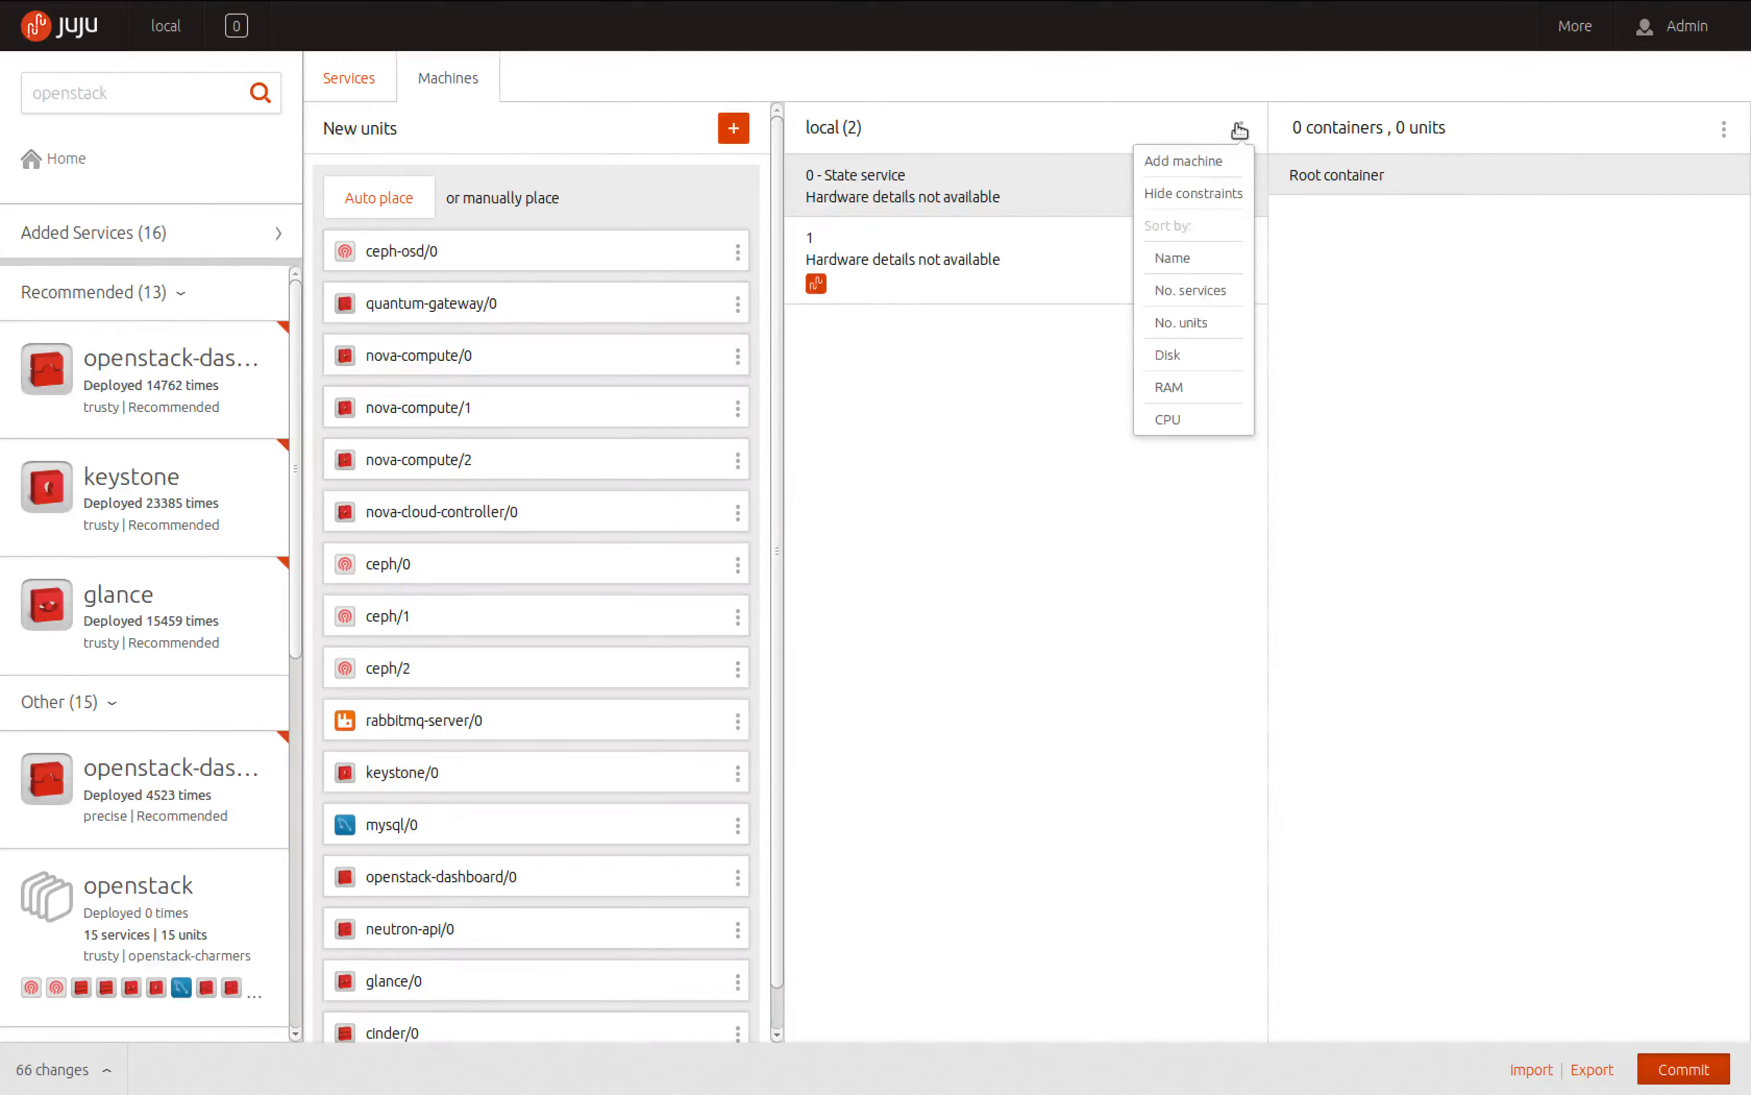
{"action": "left_click", "coordinate": [1215, 167]}
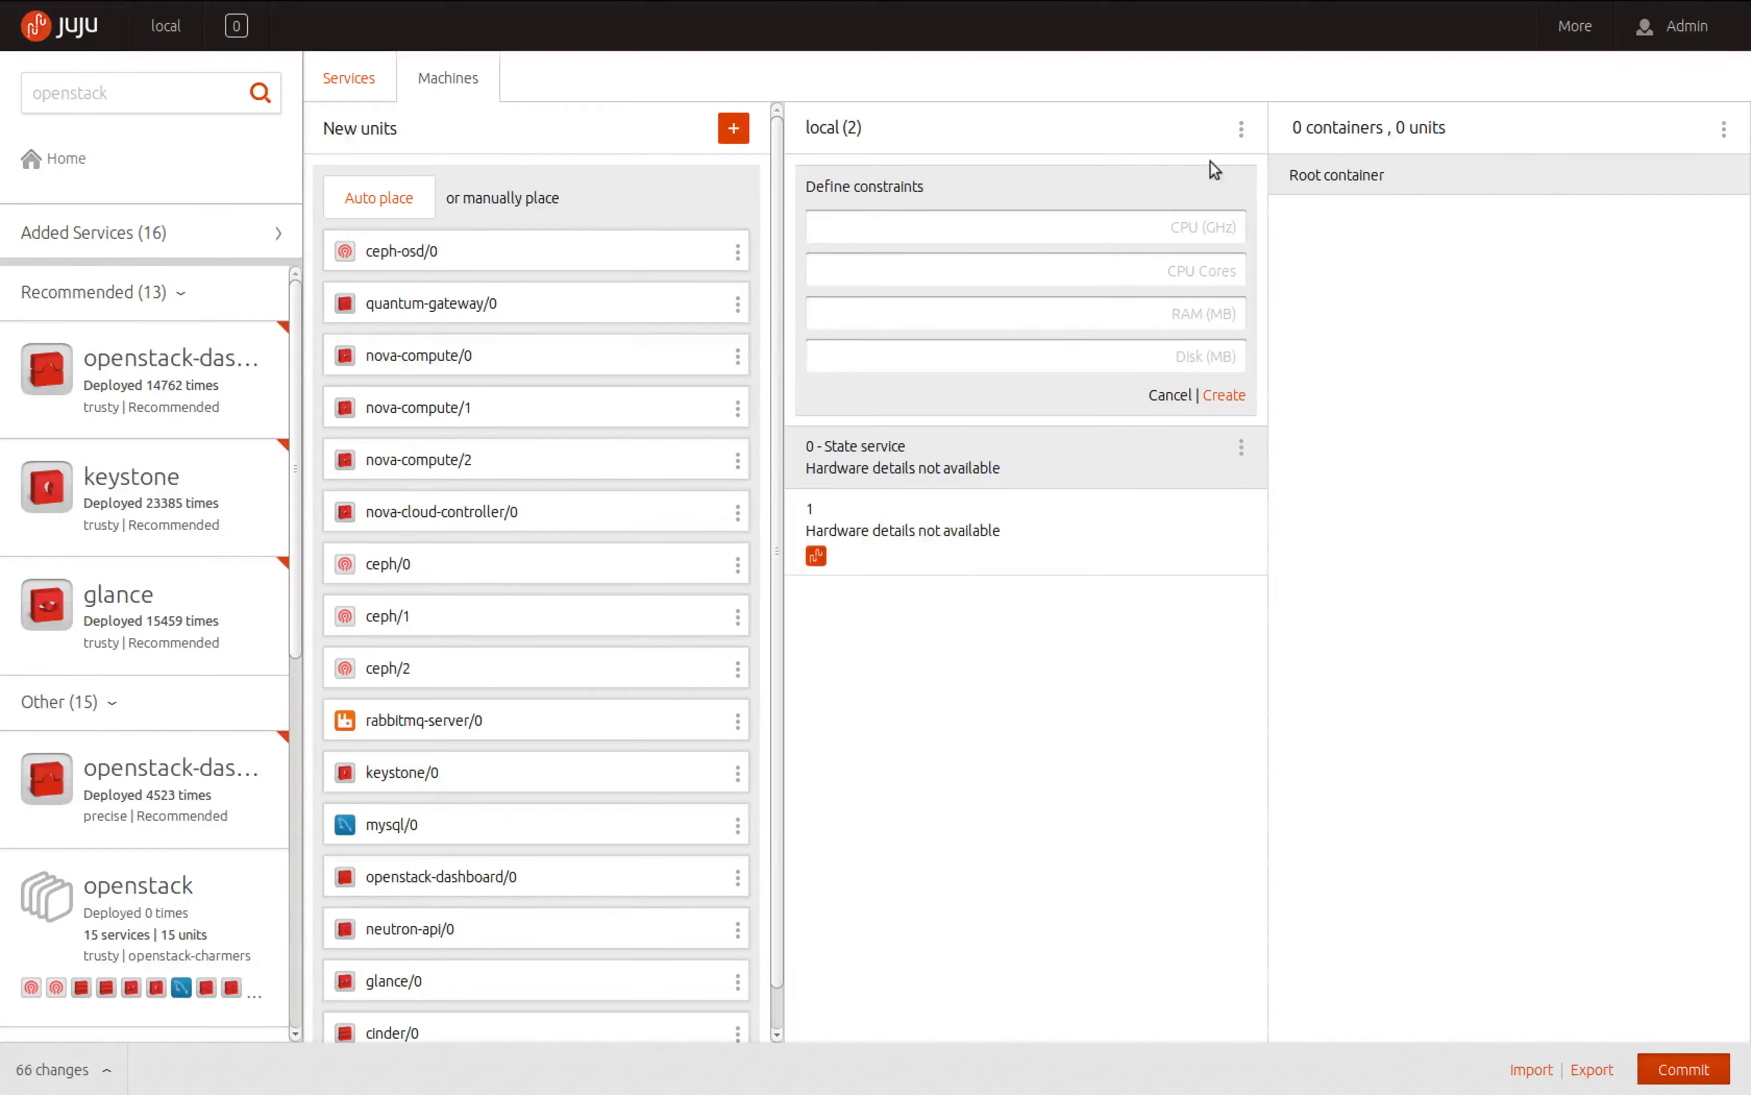
{"action": "left_click", "coordinate": [1223, 395]}
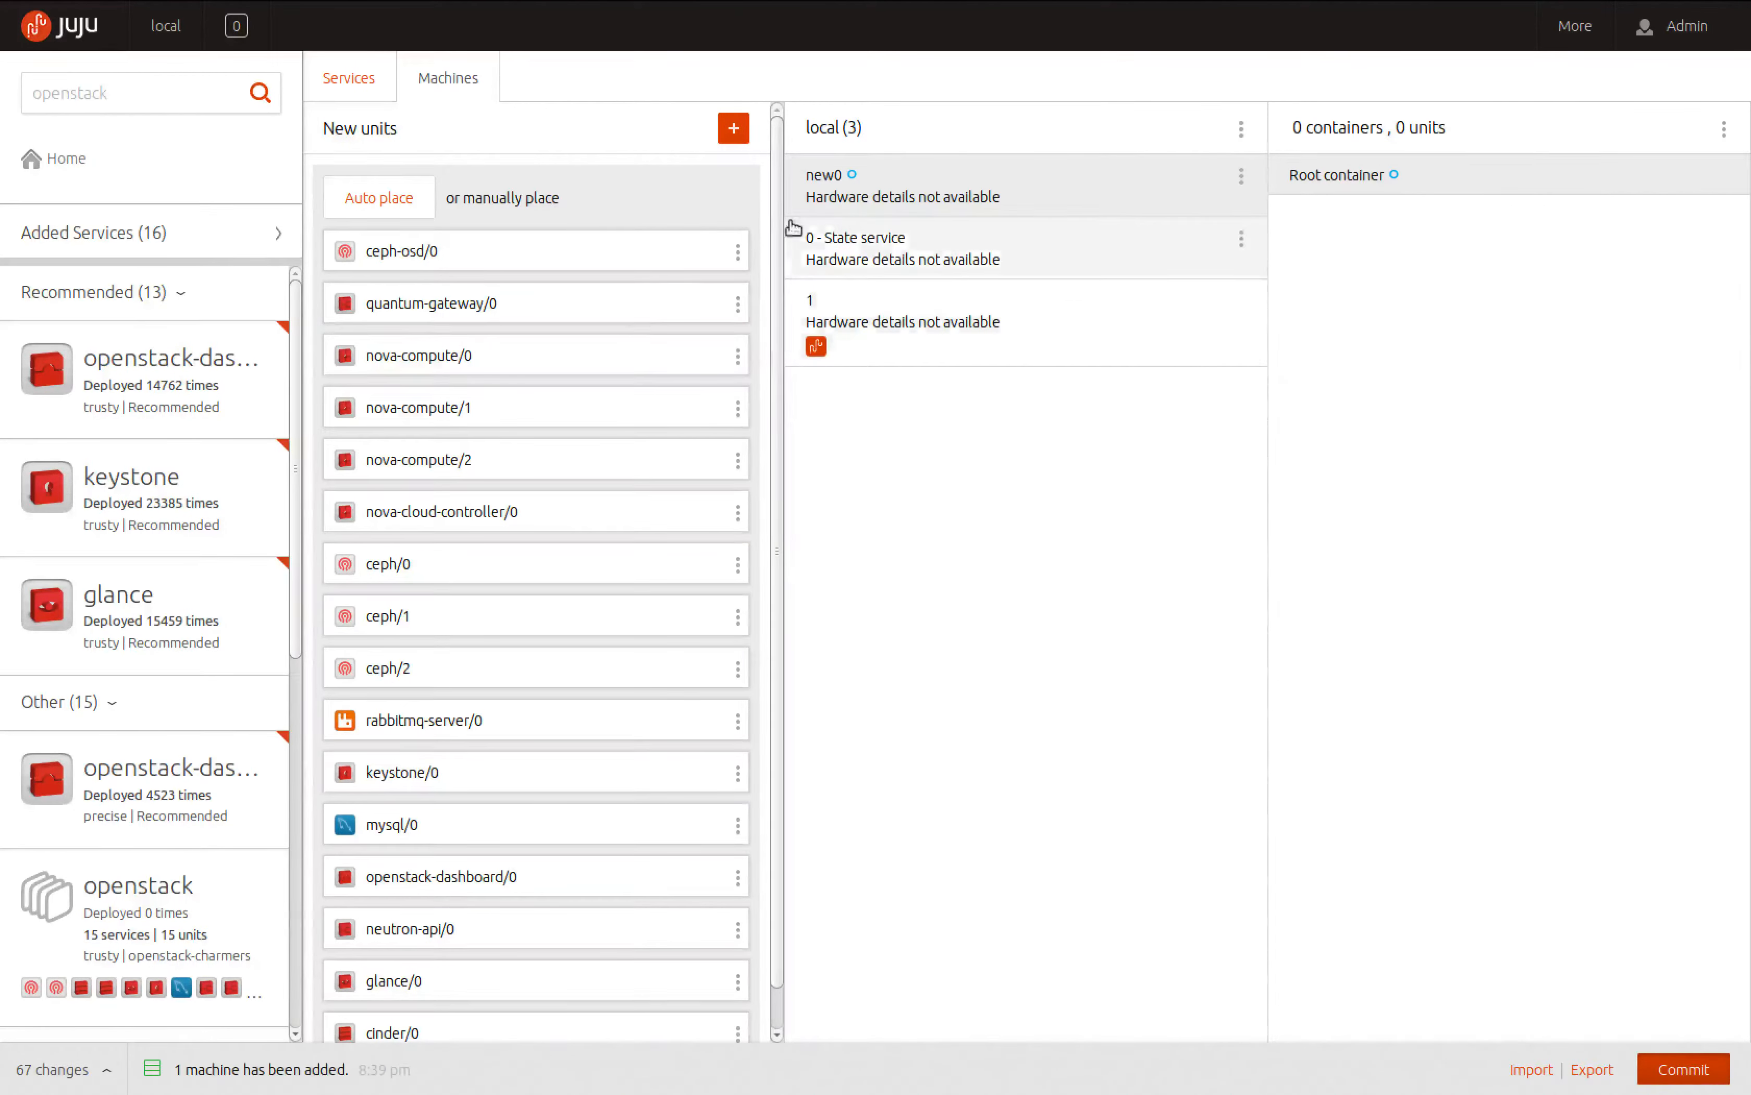
Place the units ceph-osd/0, nova-compute/0, rabbitmq-server/0 and mysql/0 in the root container of machine new0
{"action": "left_click_drag", "start_coordinate": [524, 265], "coordinate": [1545, 185]}
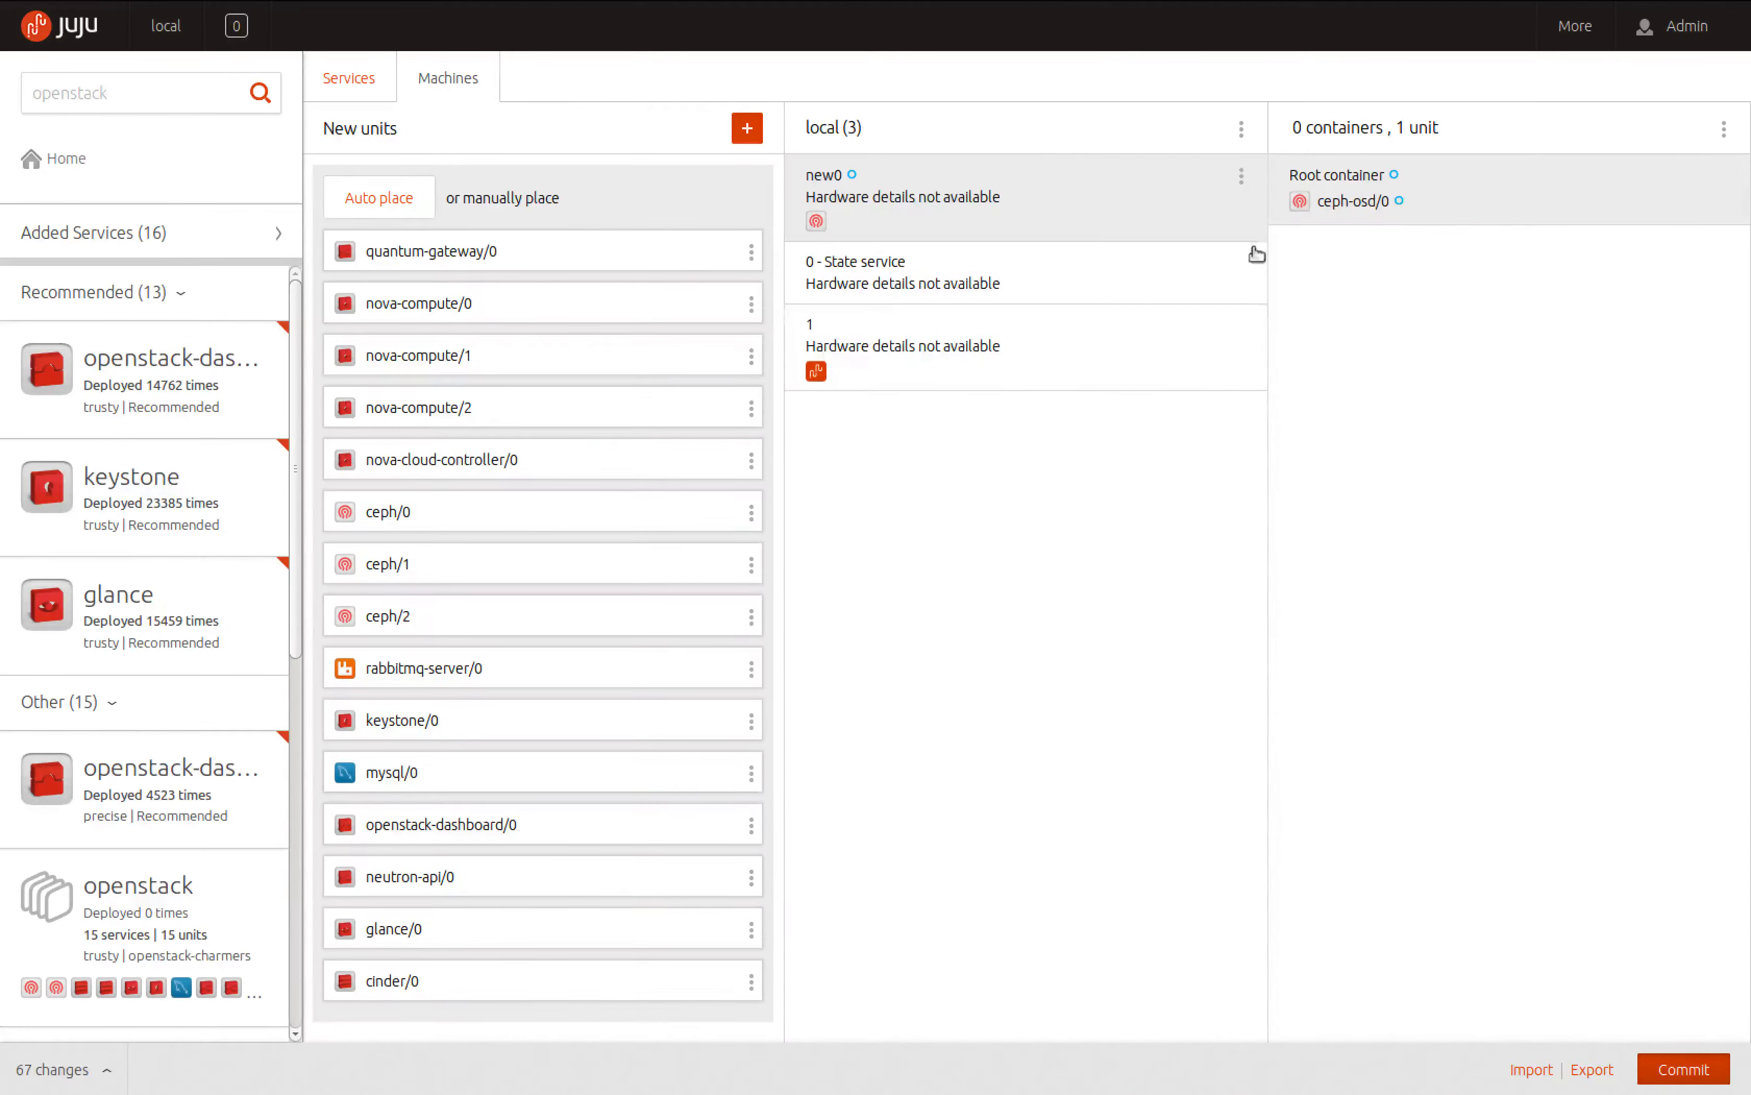
{"action": "left_click_drag", "start_coordinate": [527, 305], "coordinate": [1655, 212]}
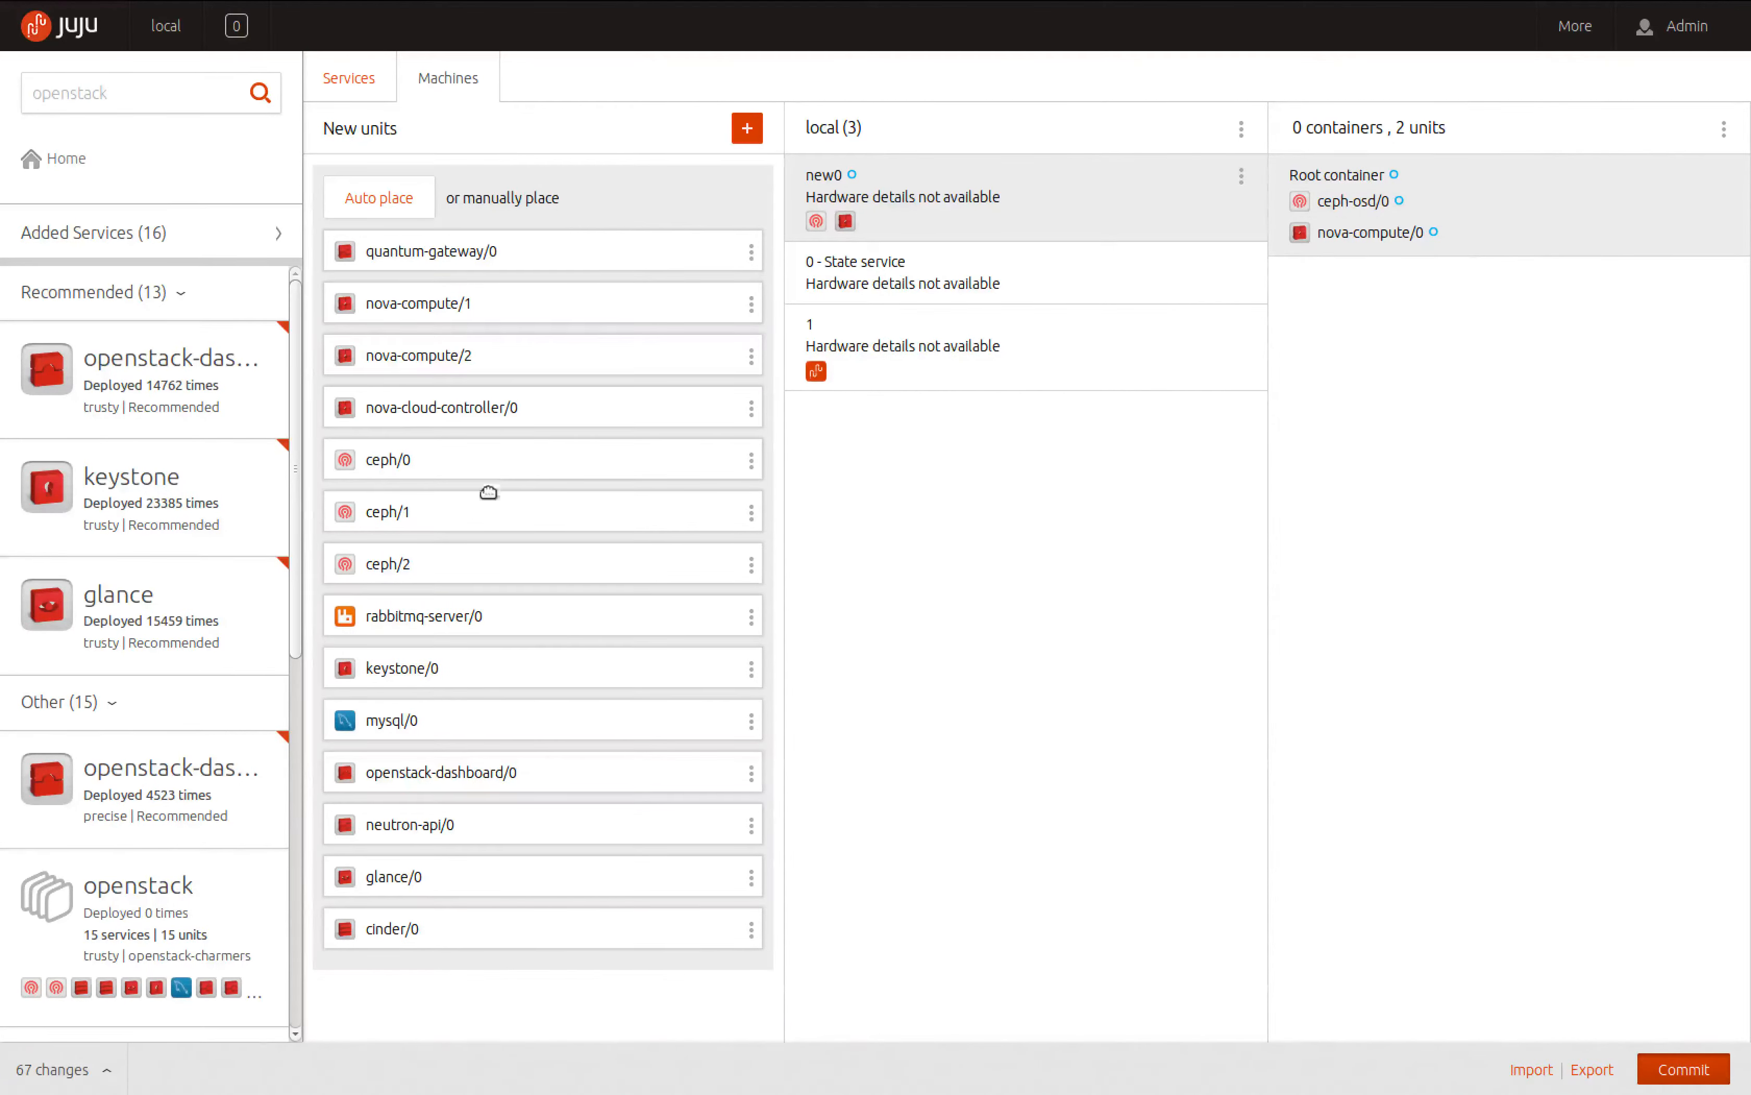
{"action": "left_click_drag", "start_coordinate": [468, 605], "coordinate": [1577, 215]}
{"action": "left_click_drag", "start_coordinate": [445, 668], "coordinate": [1440, 268]}
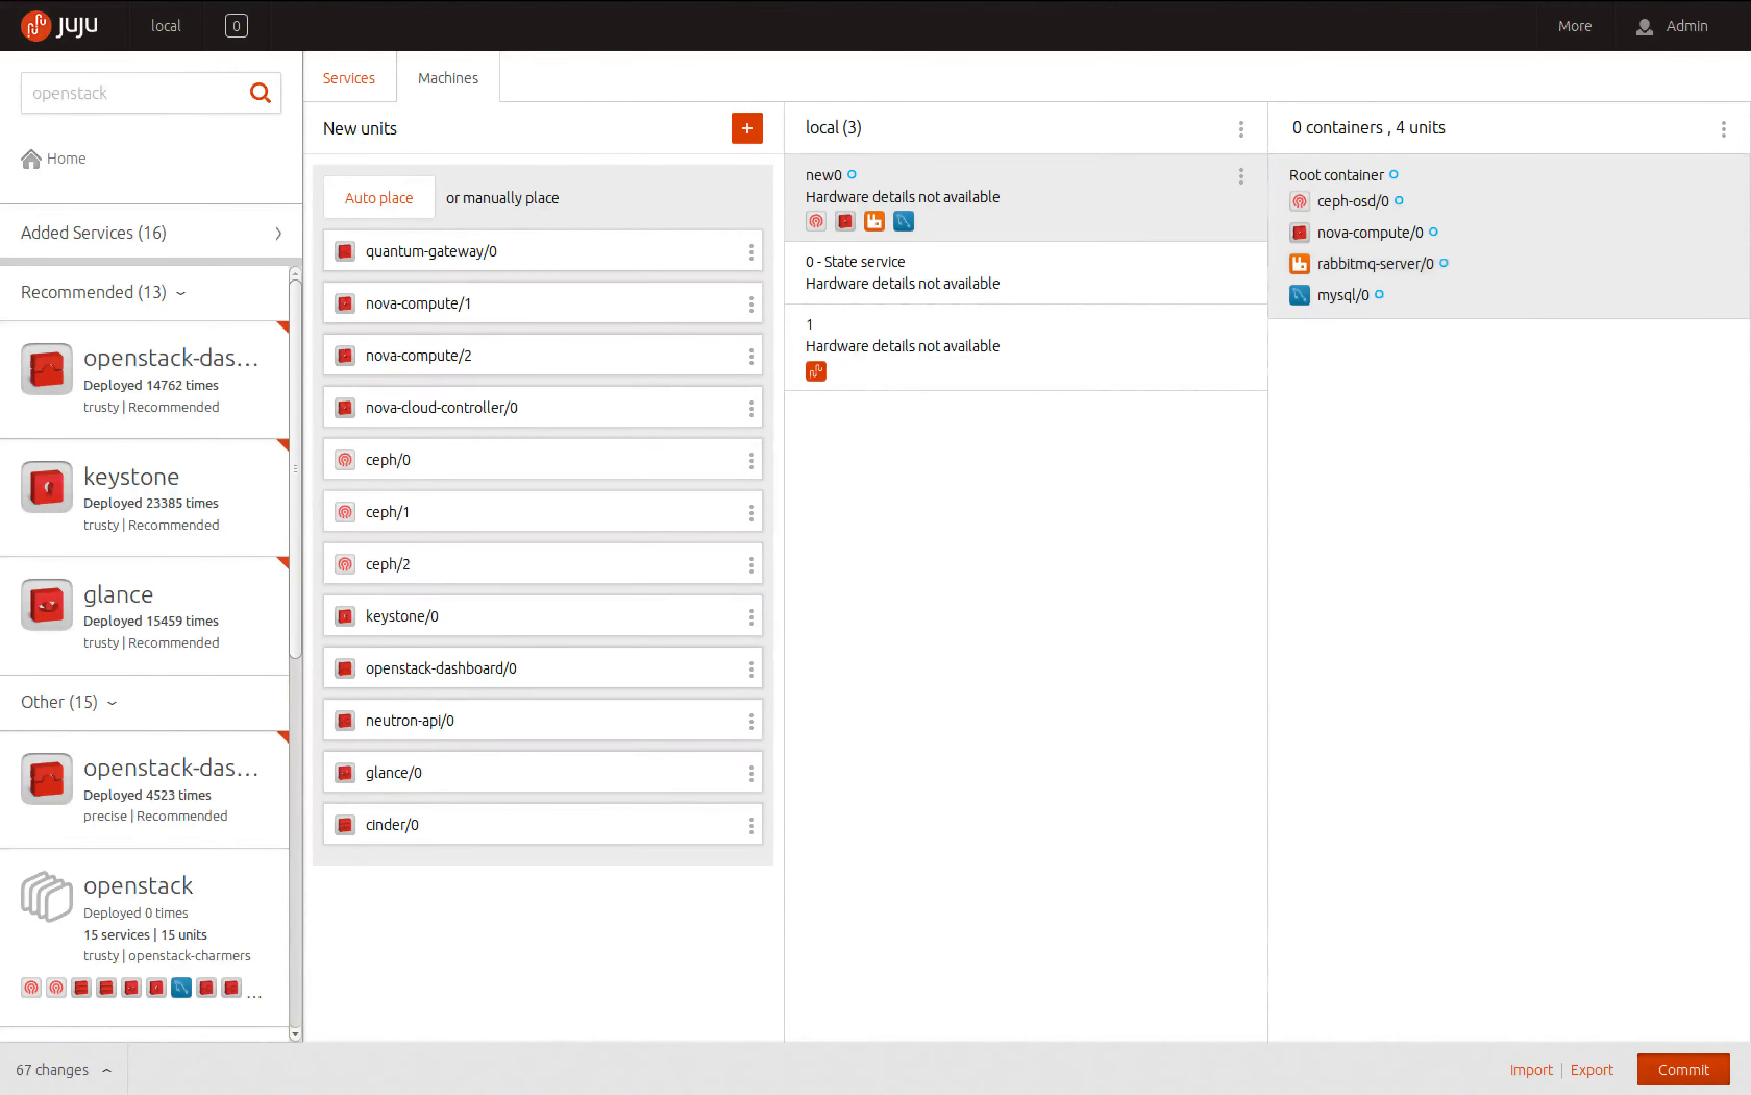